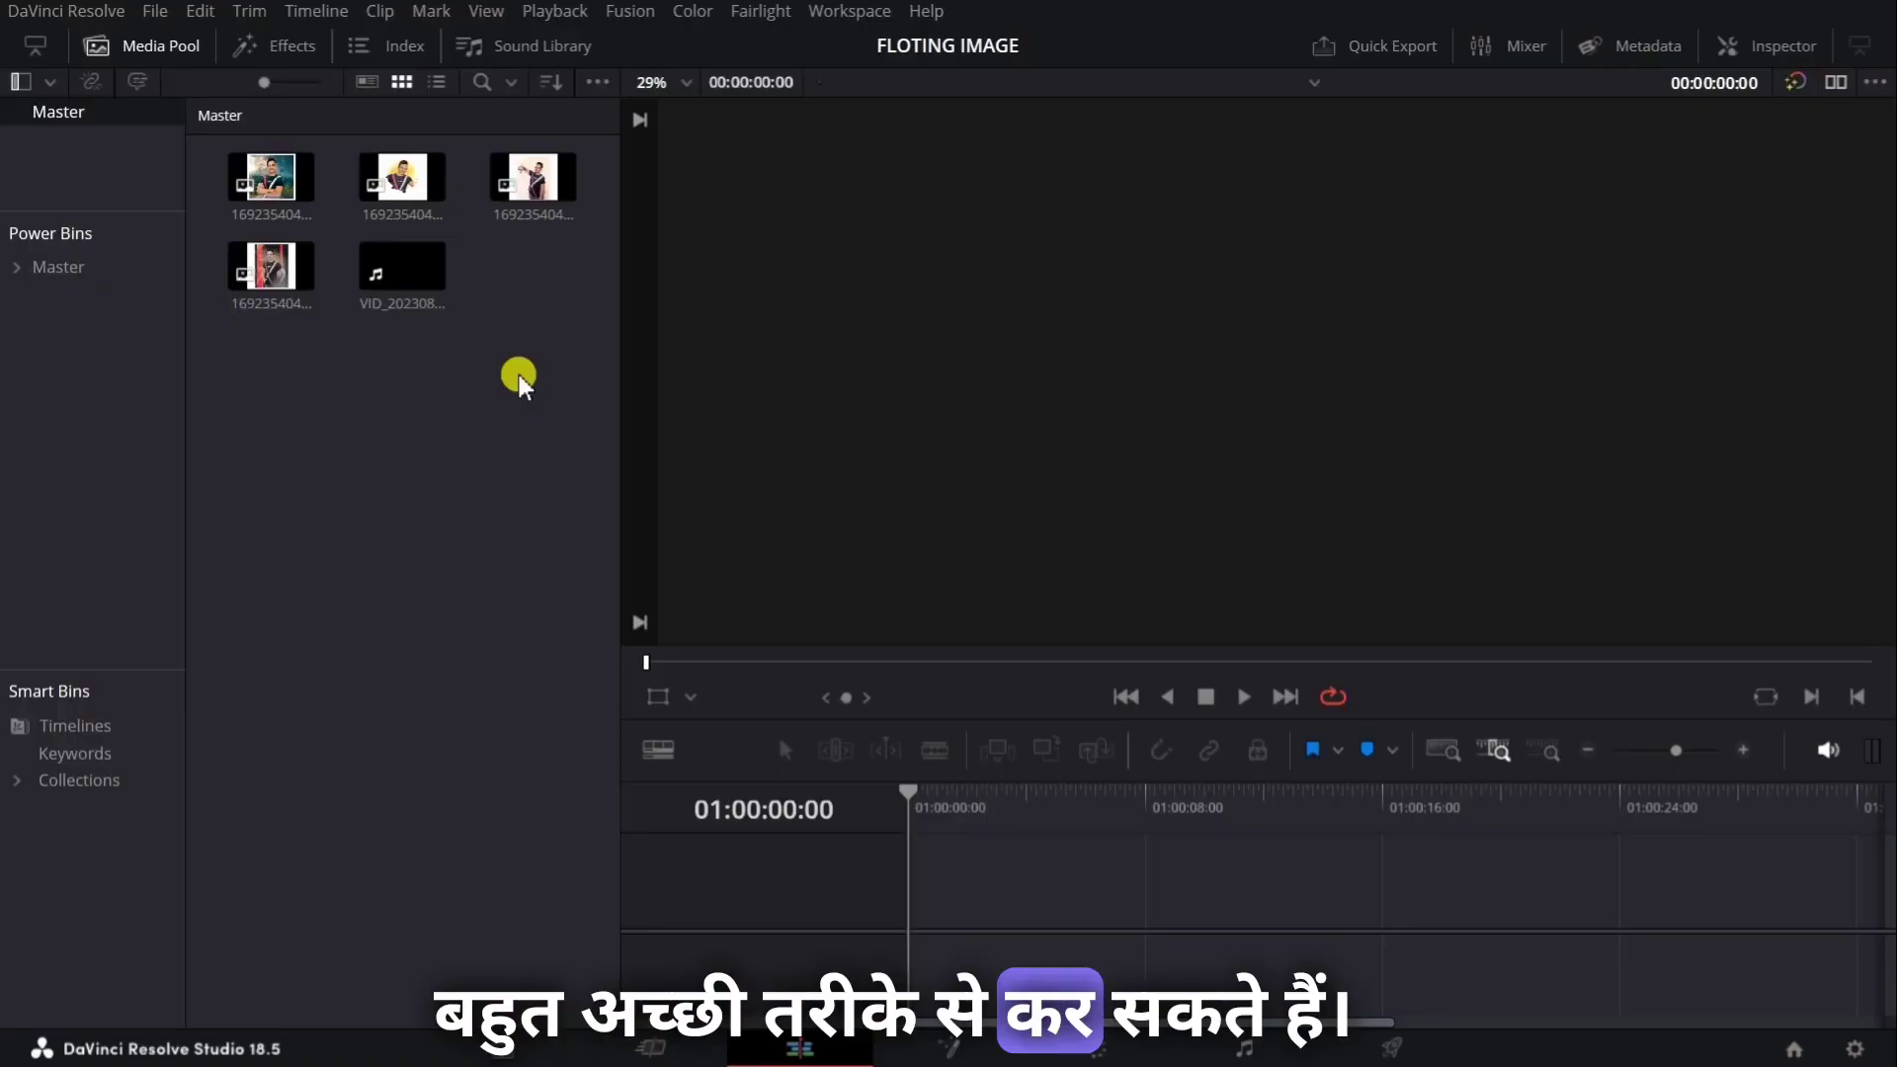
Drag VID_20230818_150537.mp4 from the Media Pool into the empty timeline to create Timeline 1.
mouse_move(378, 265)
left_mouse_down()
mouse_move(943, 889)
mouse_move(913, 893)
left_mouse_up()
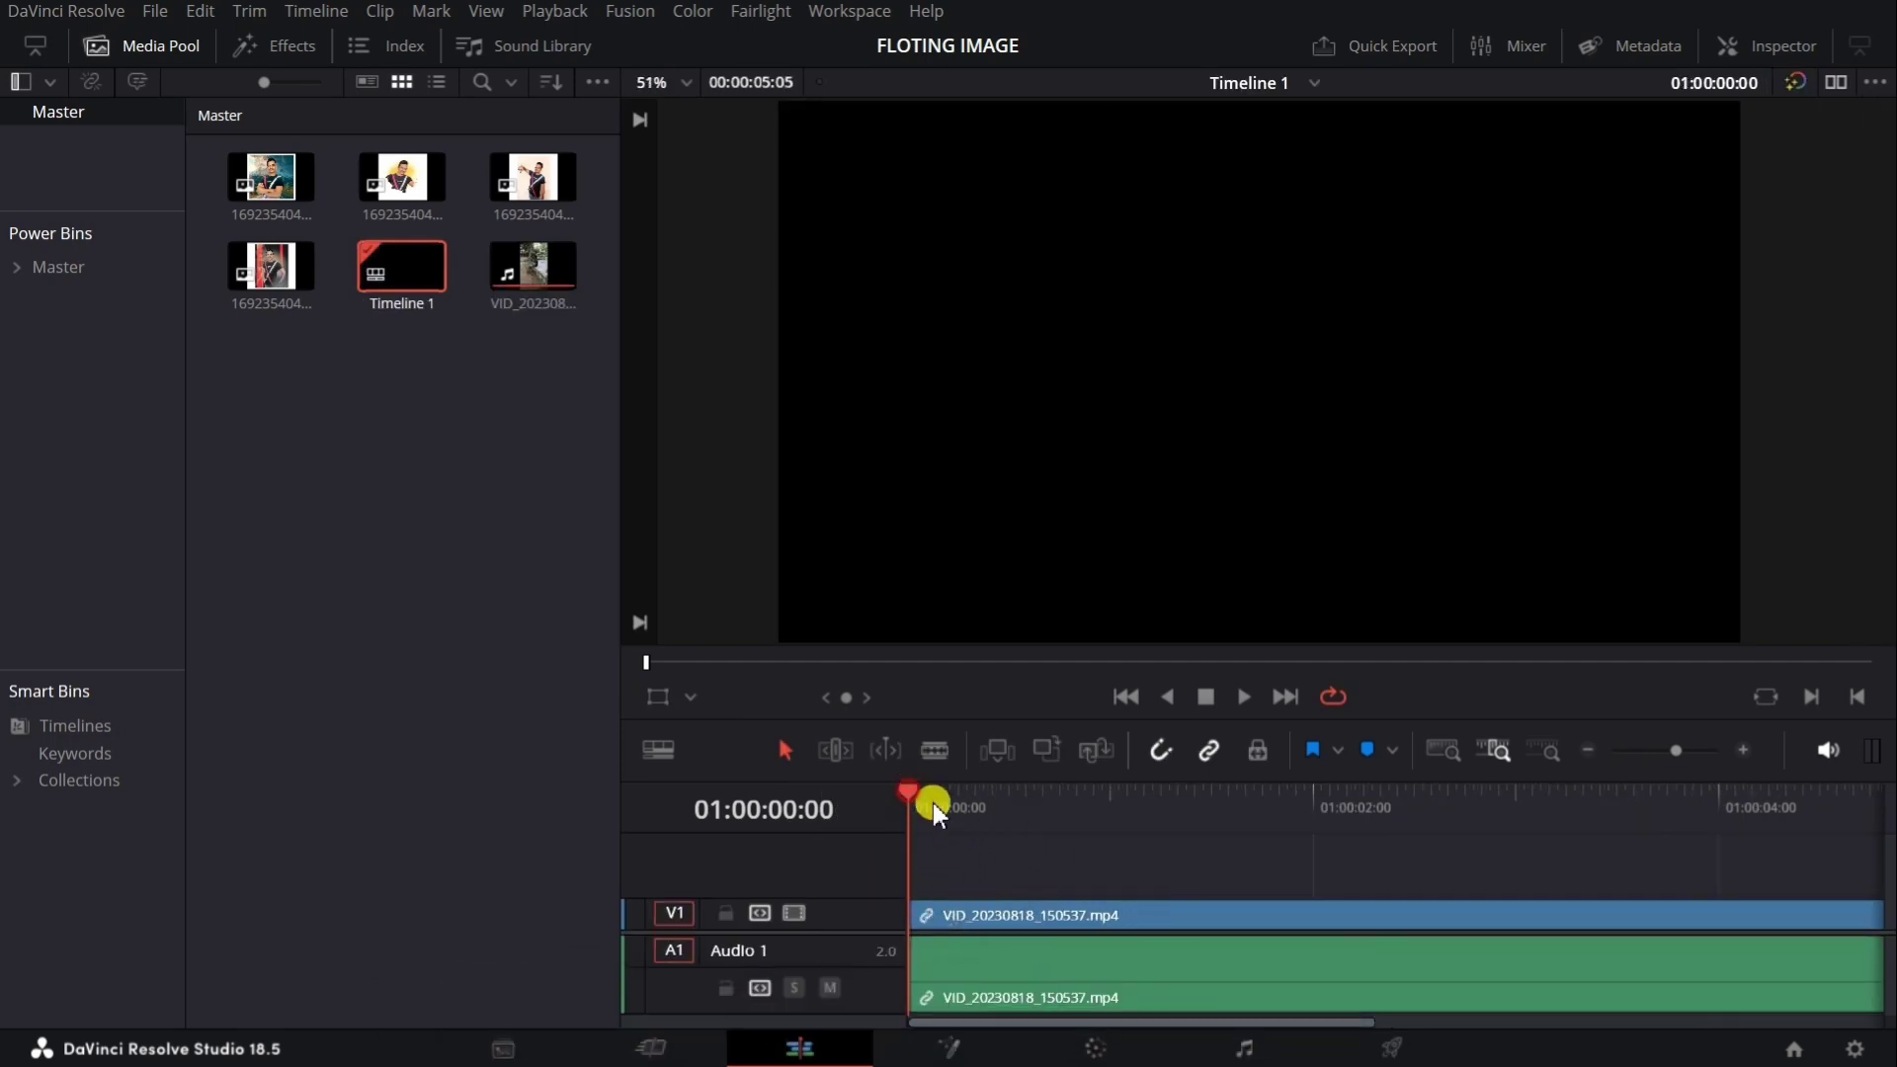
Enable Use vertical resolution in Project Settings and save, then preview and select the park clip.
left_click_drag(933, 802, 1127, 809)
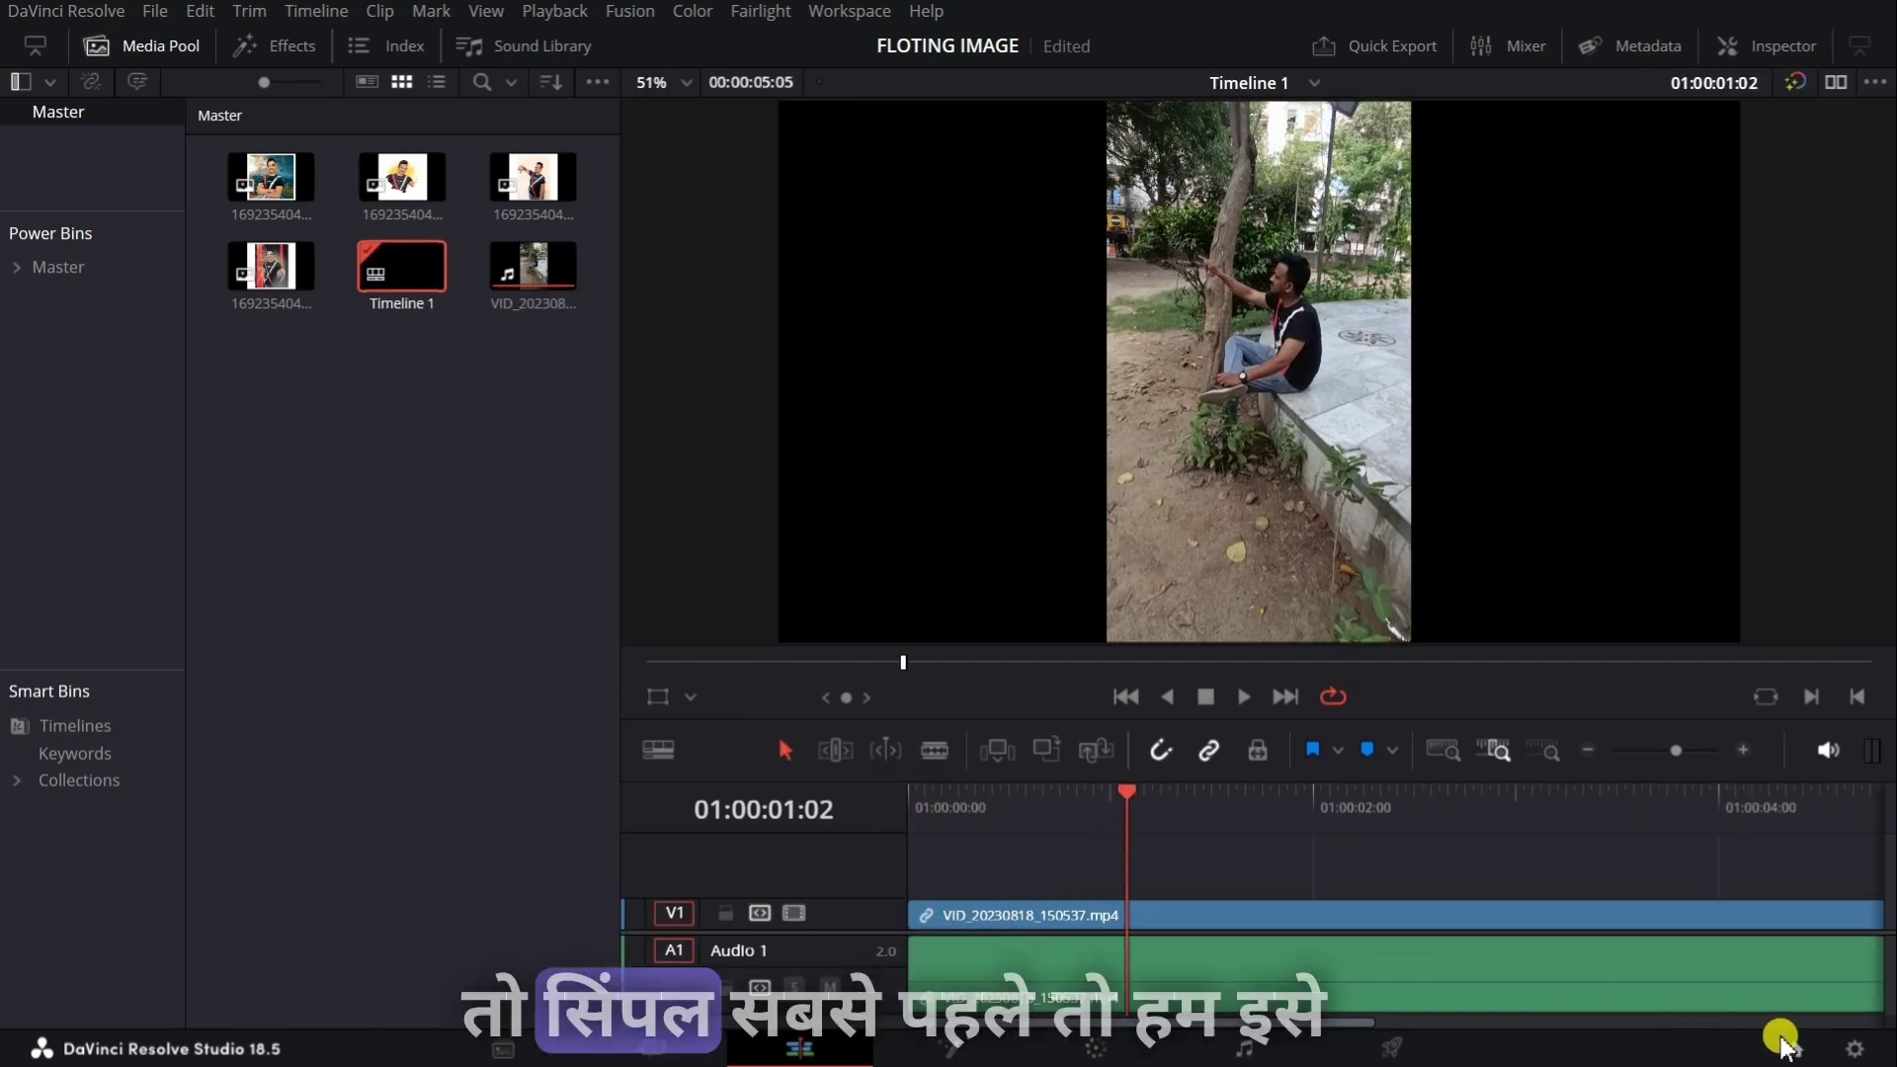
left_click(1844, 1052)
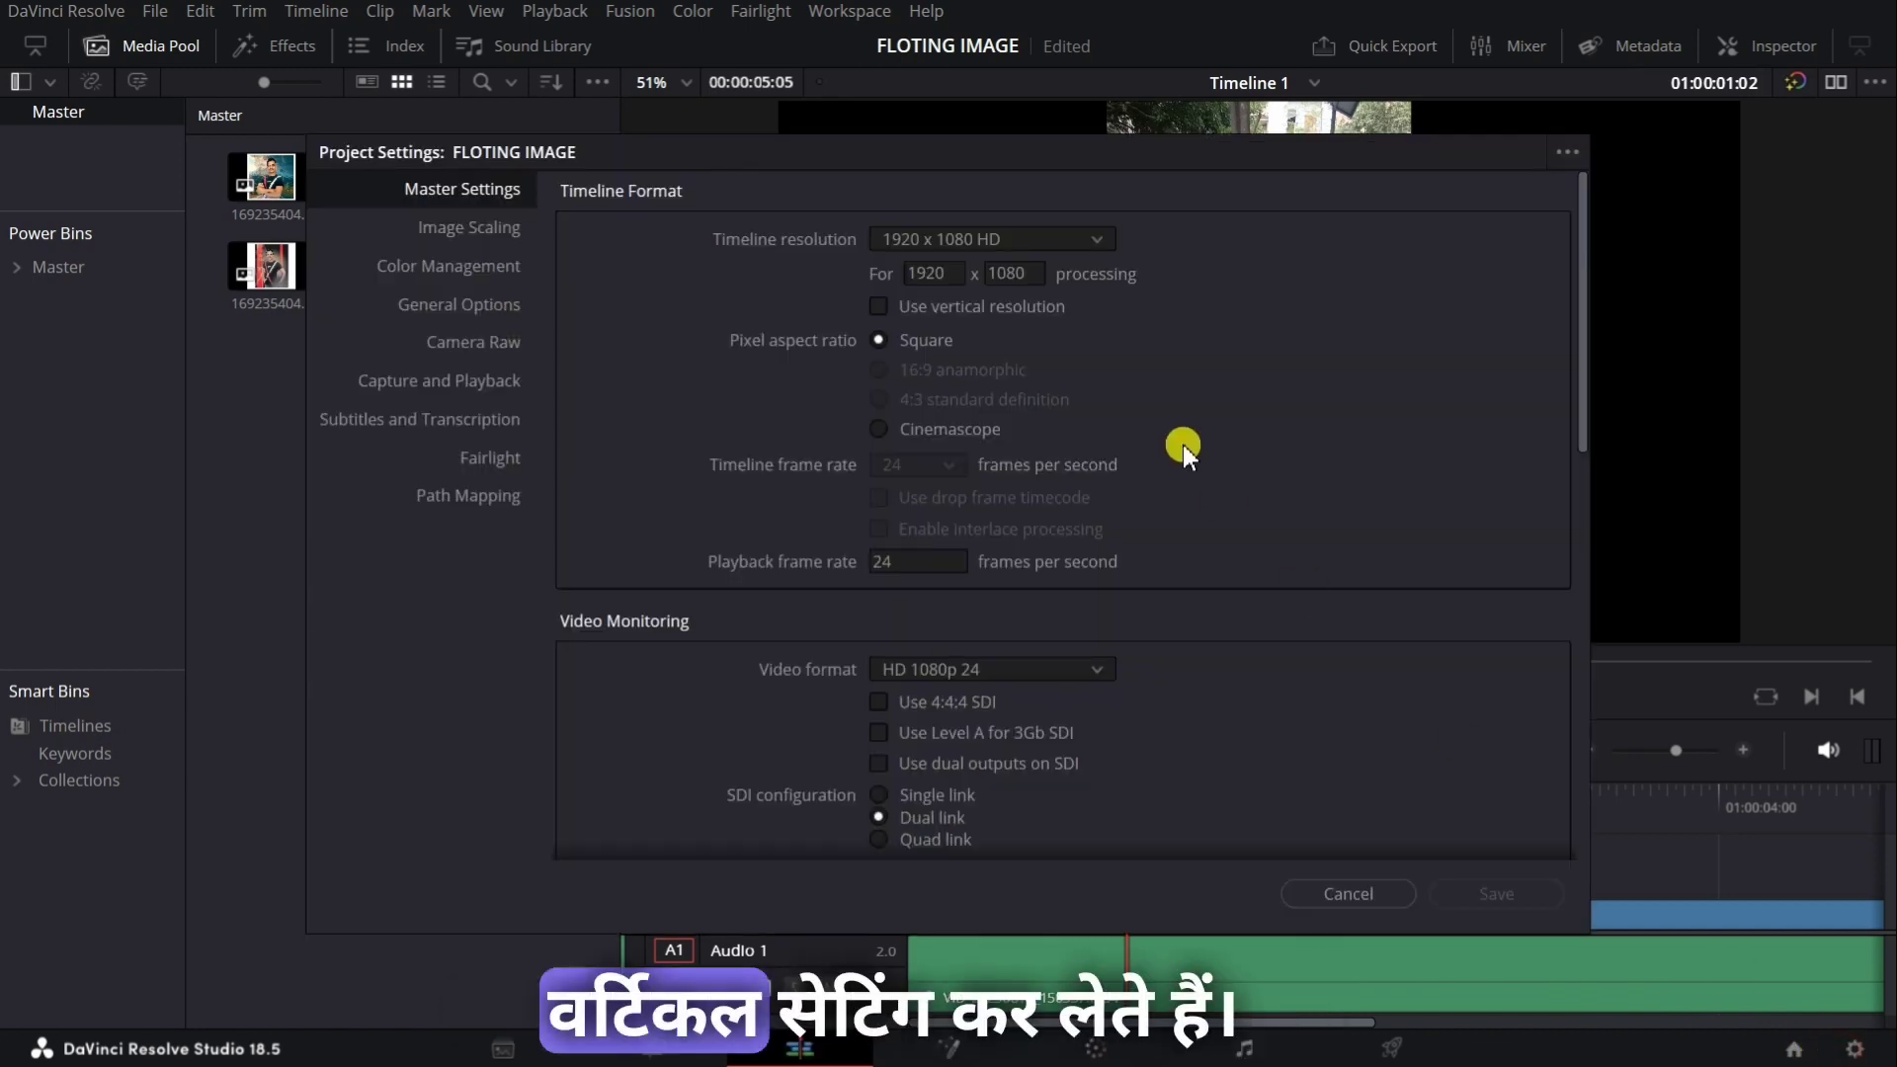
left_click(879, 307)
left_click(1467, 889)
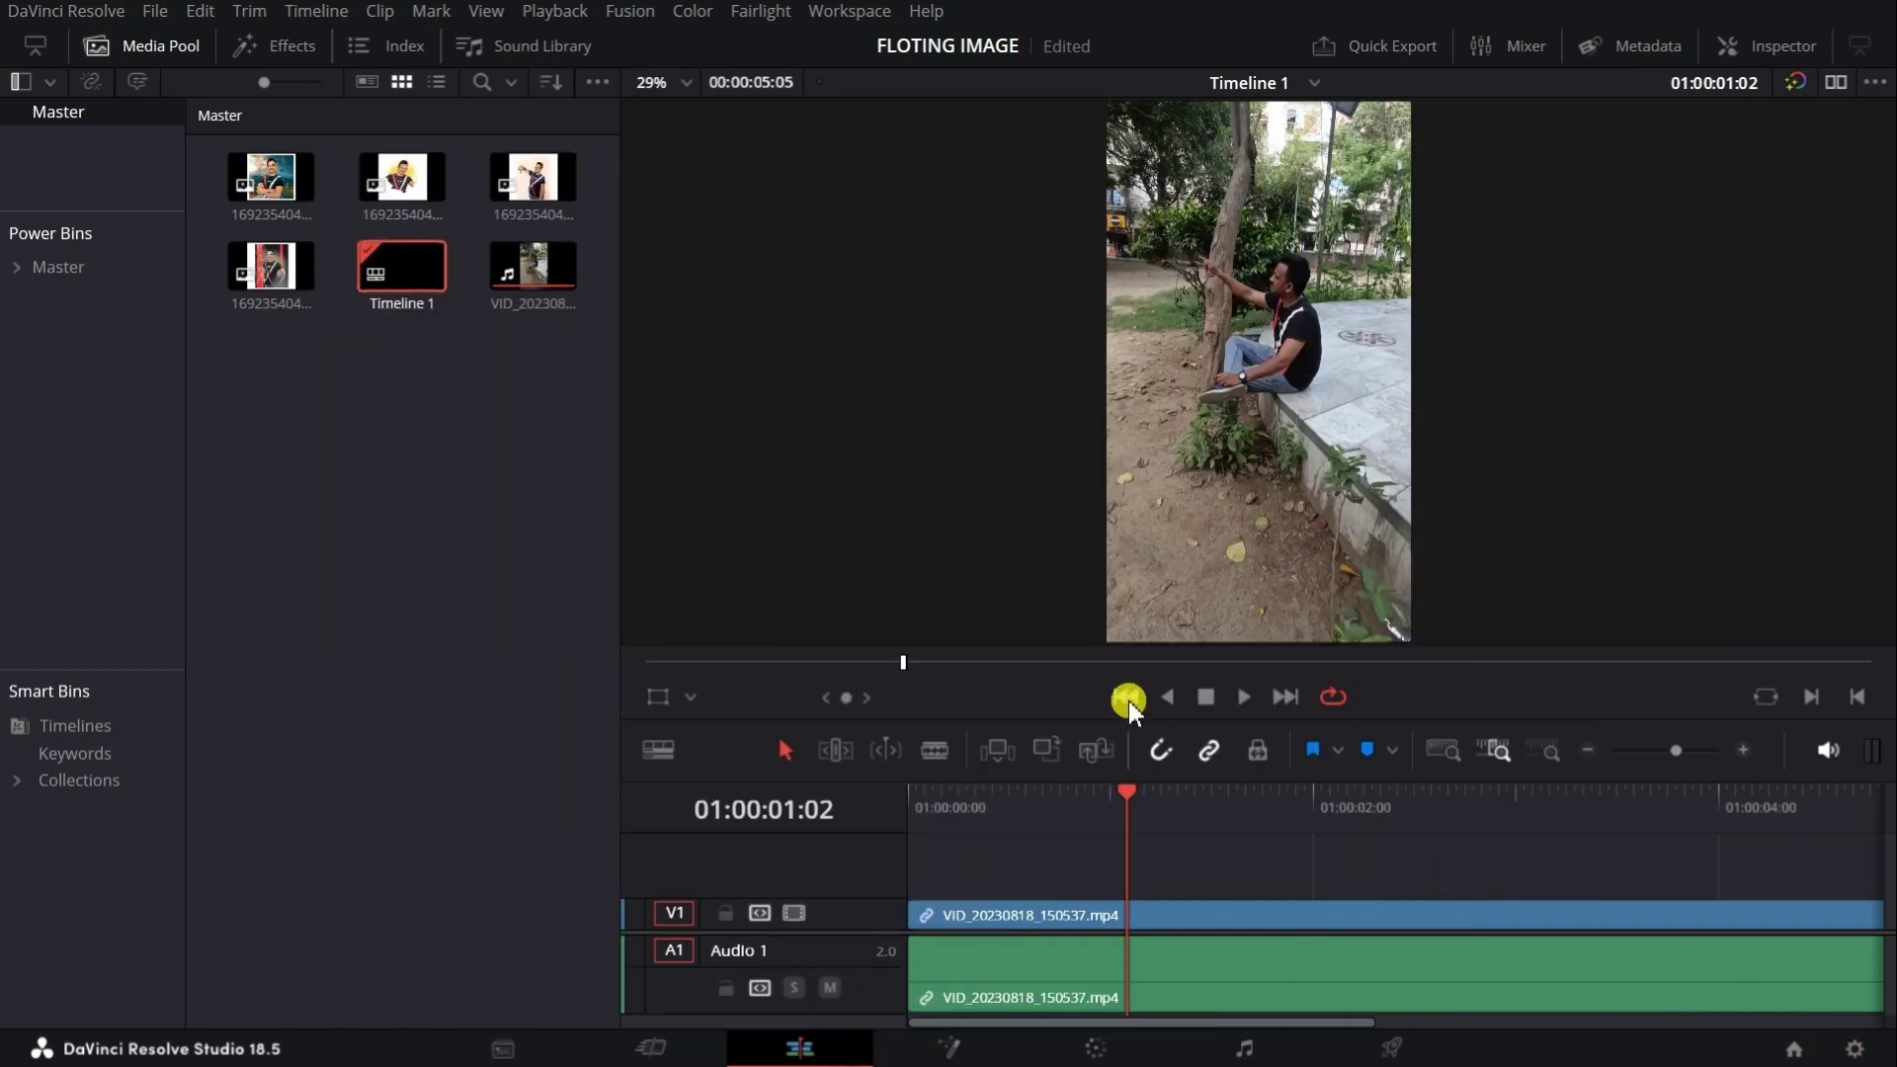
mouse_move(1126, 792)
left_mouse_down()
mouse_move(1397, 818)
mouse_move(1202, 830)
left_mouse_up()
left_click(1225, 915)
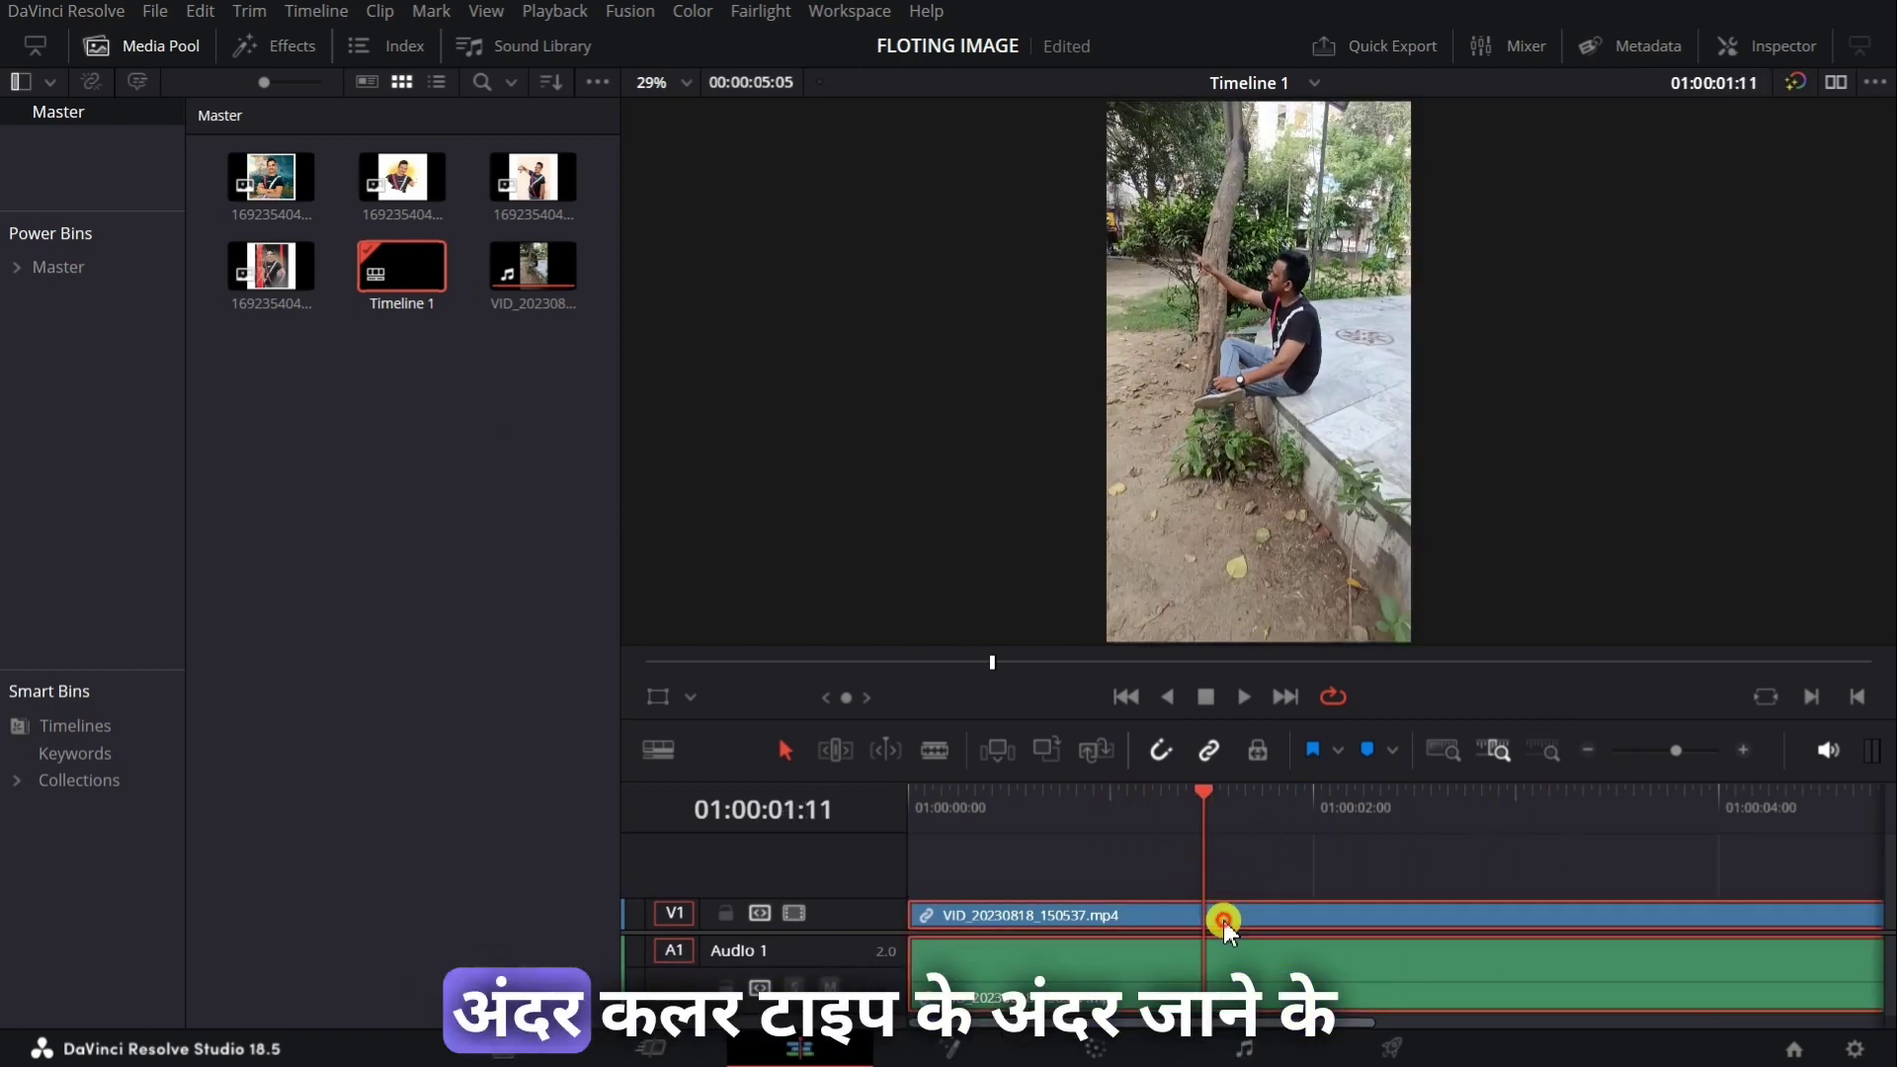
Raise the clip's Color Boost to 83.50 on the Color page, then return to the Edit page.
left_click(1141, 1046)
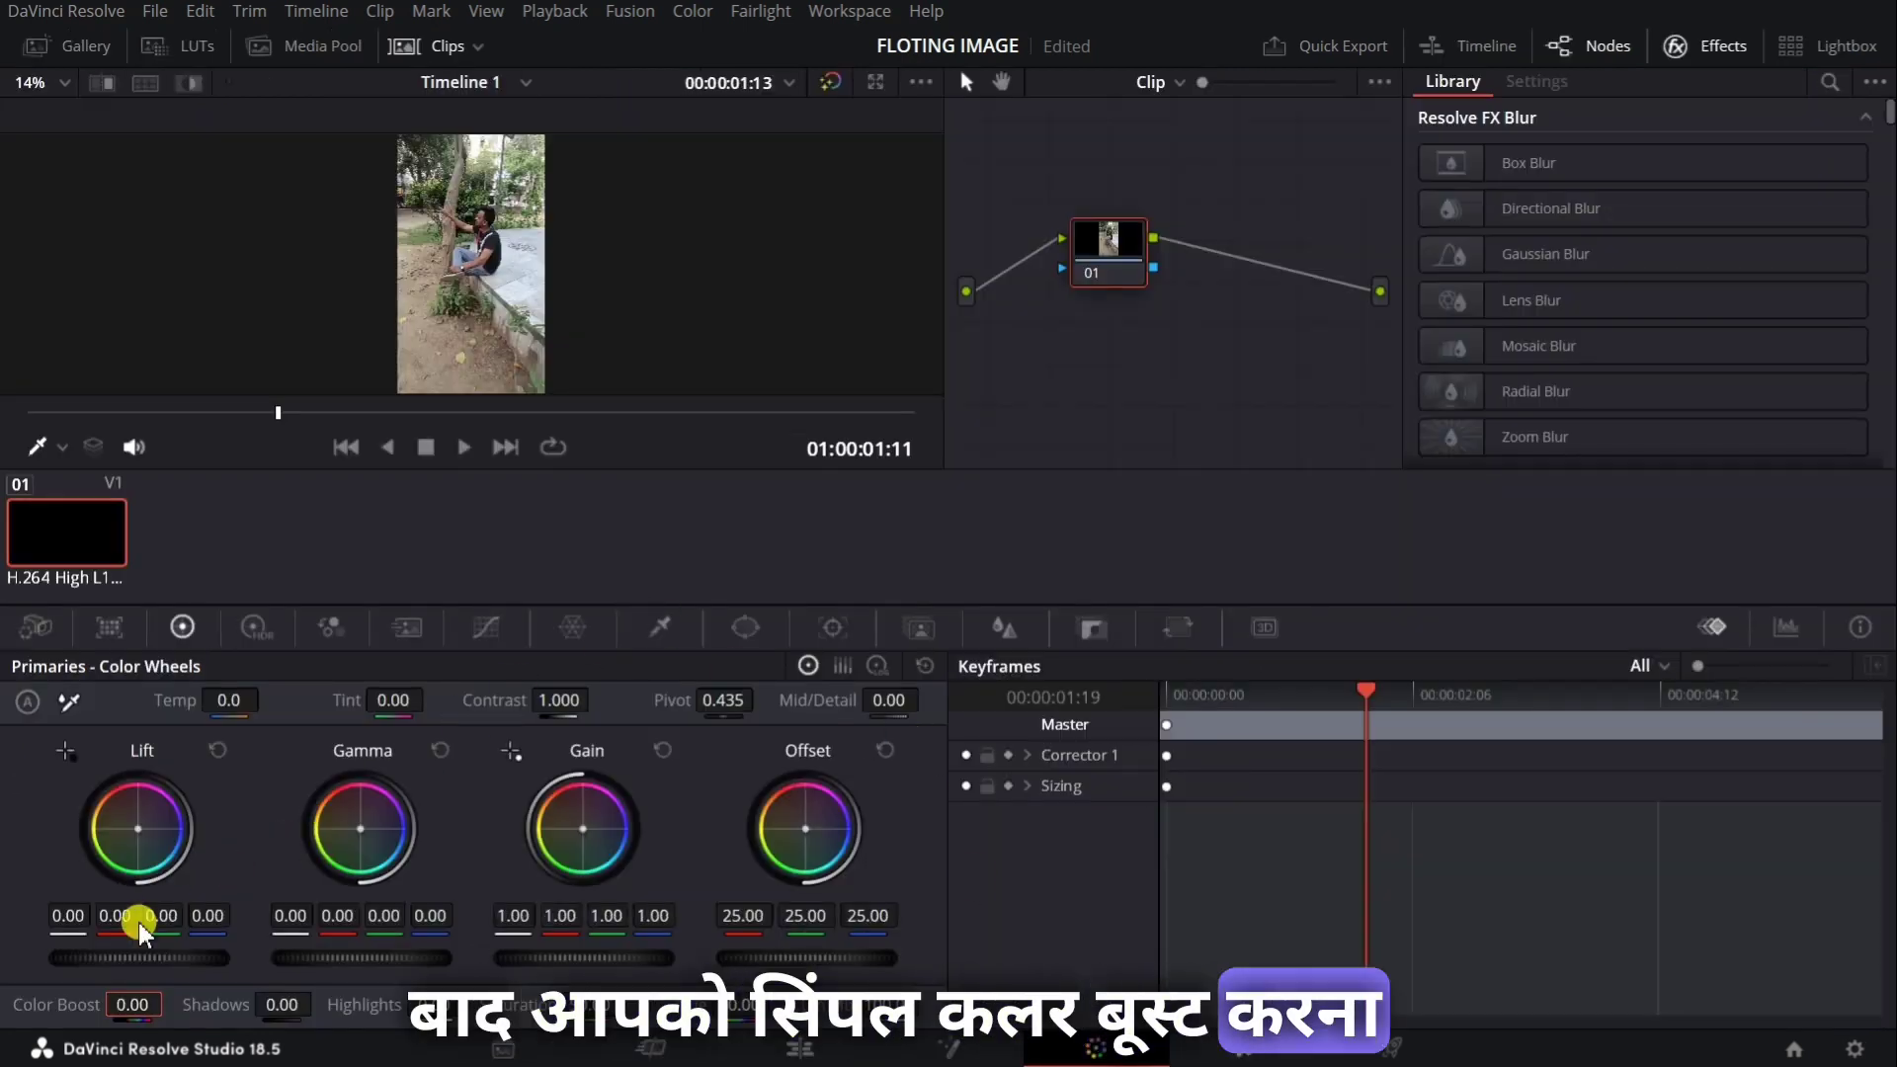
left_click_drag(118, 1004, 325, 1021)
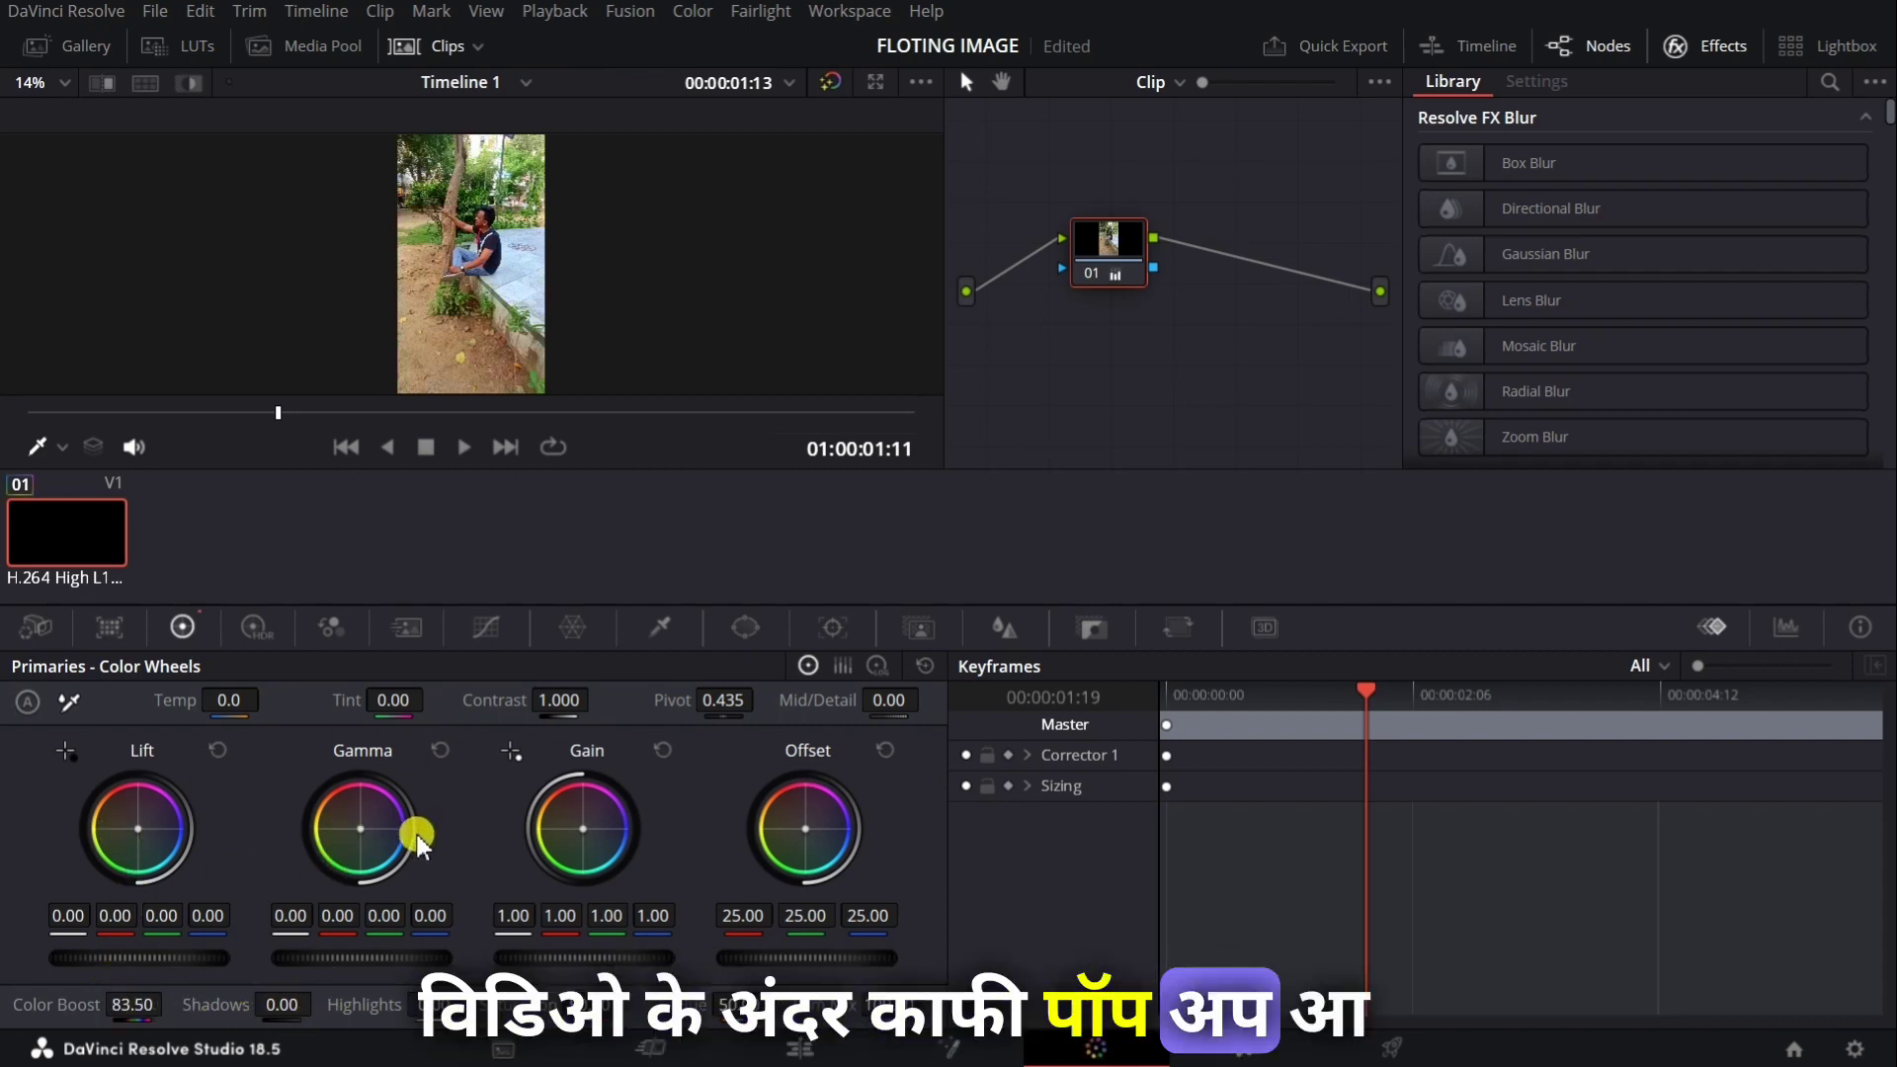
left_click(833, 1053)
key("Home")
left_click(1099, 892)
Convert the park clip with New Fusion Clip and open Fusion Clip 1 on the Fusion page.
right_click(1097, 886)
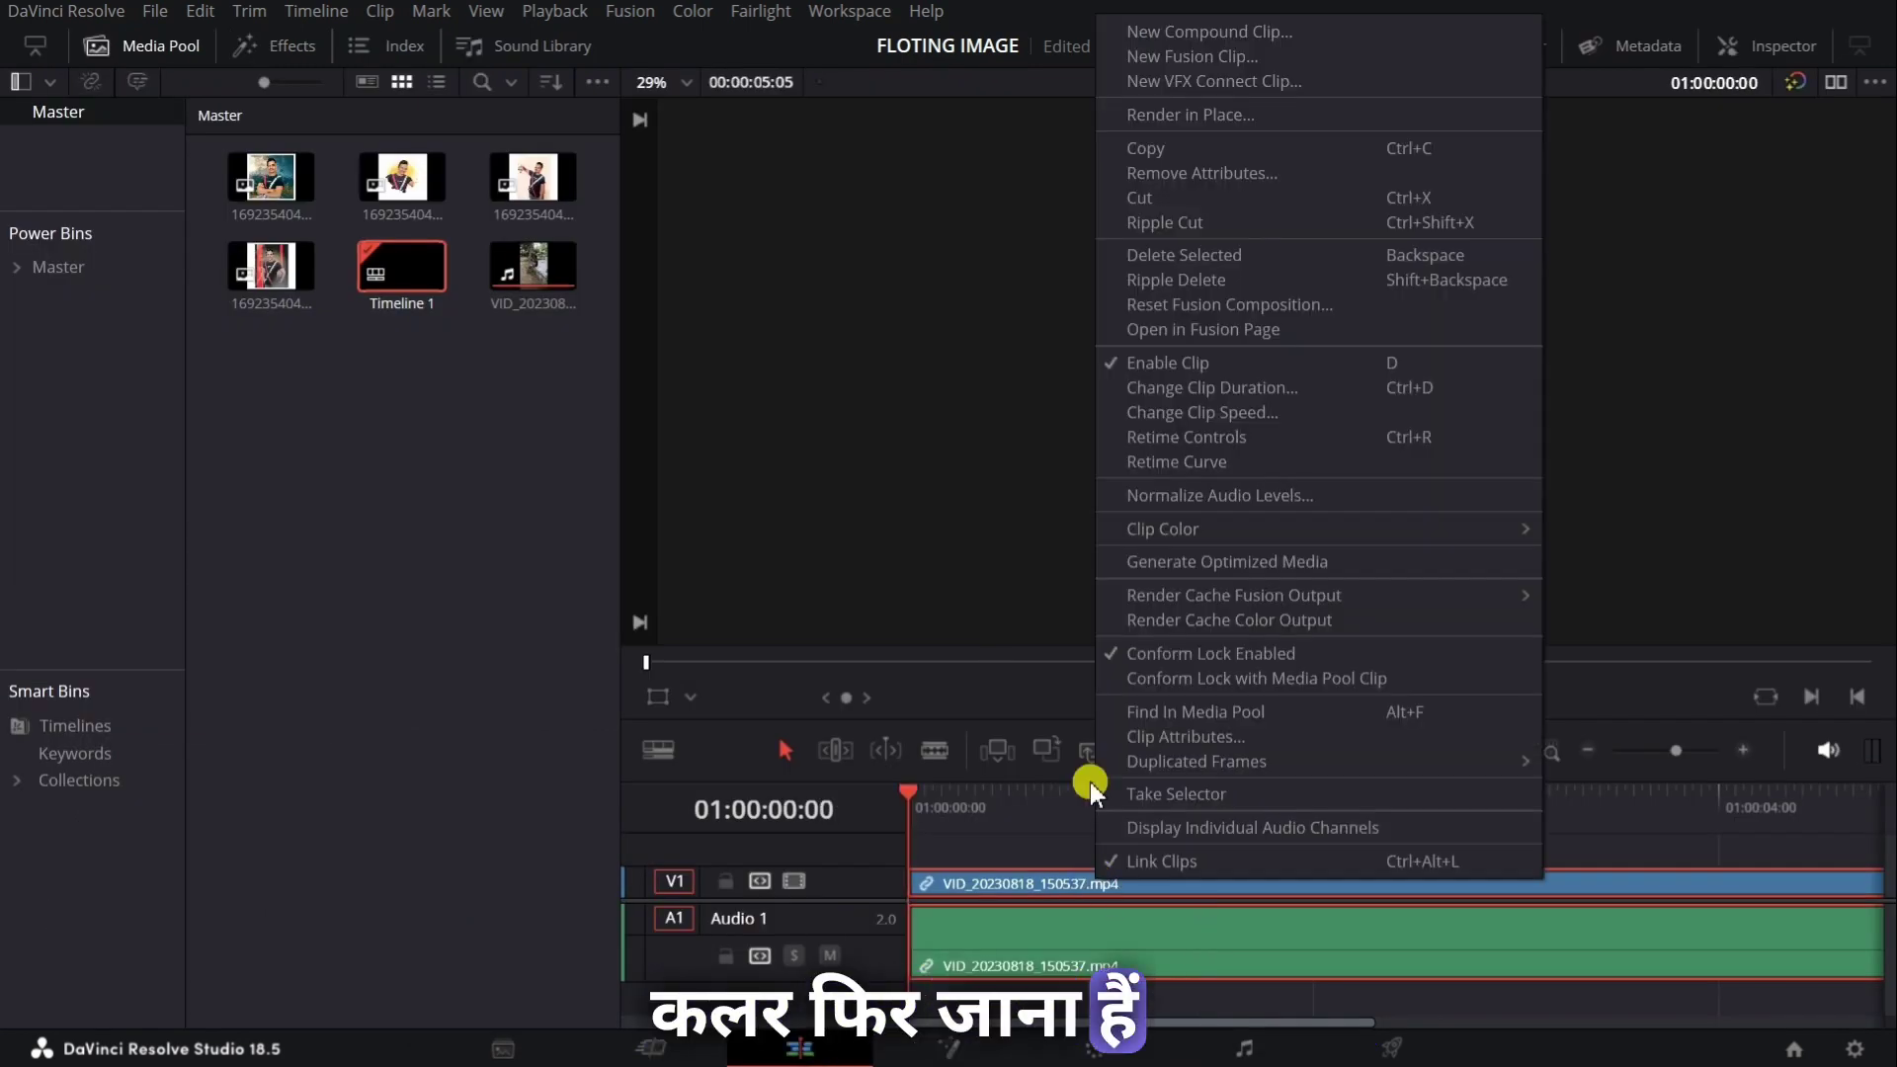
left_click(1173, 60)
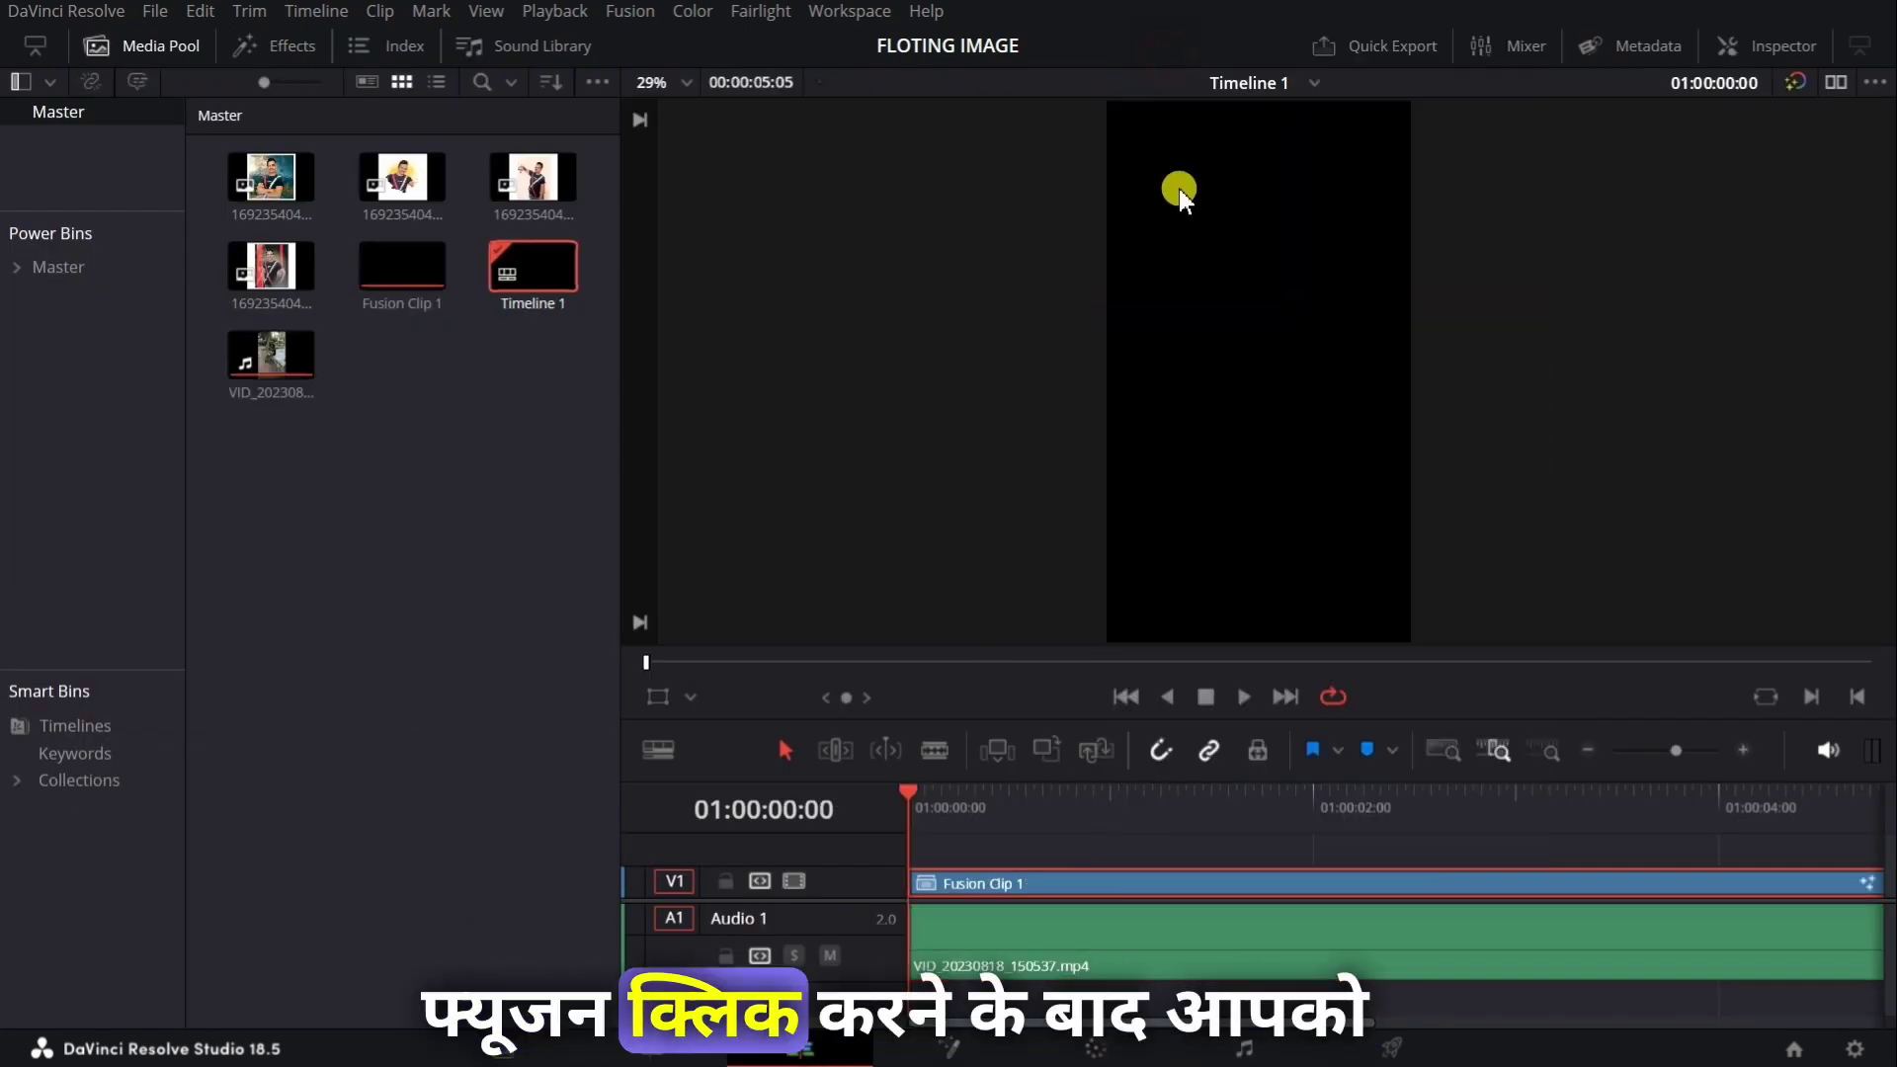
left_click(1000, 812)
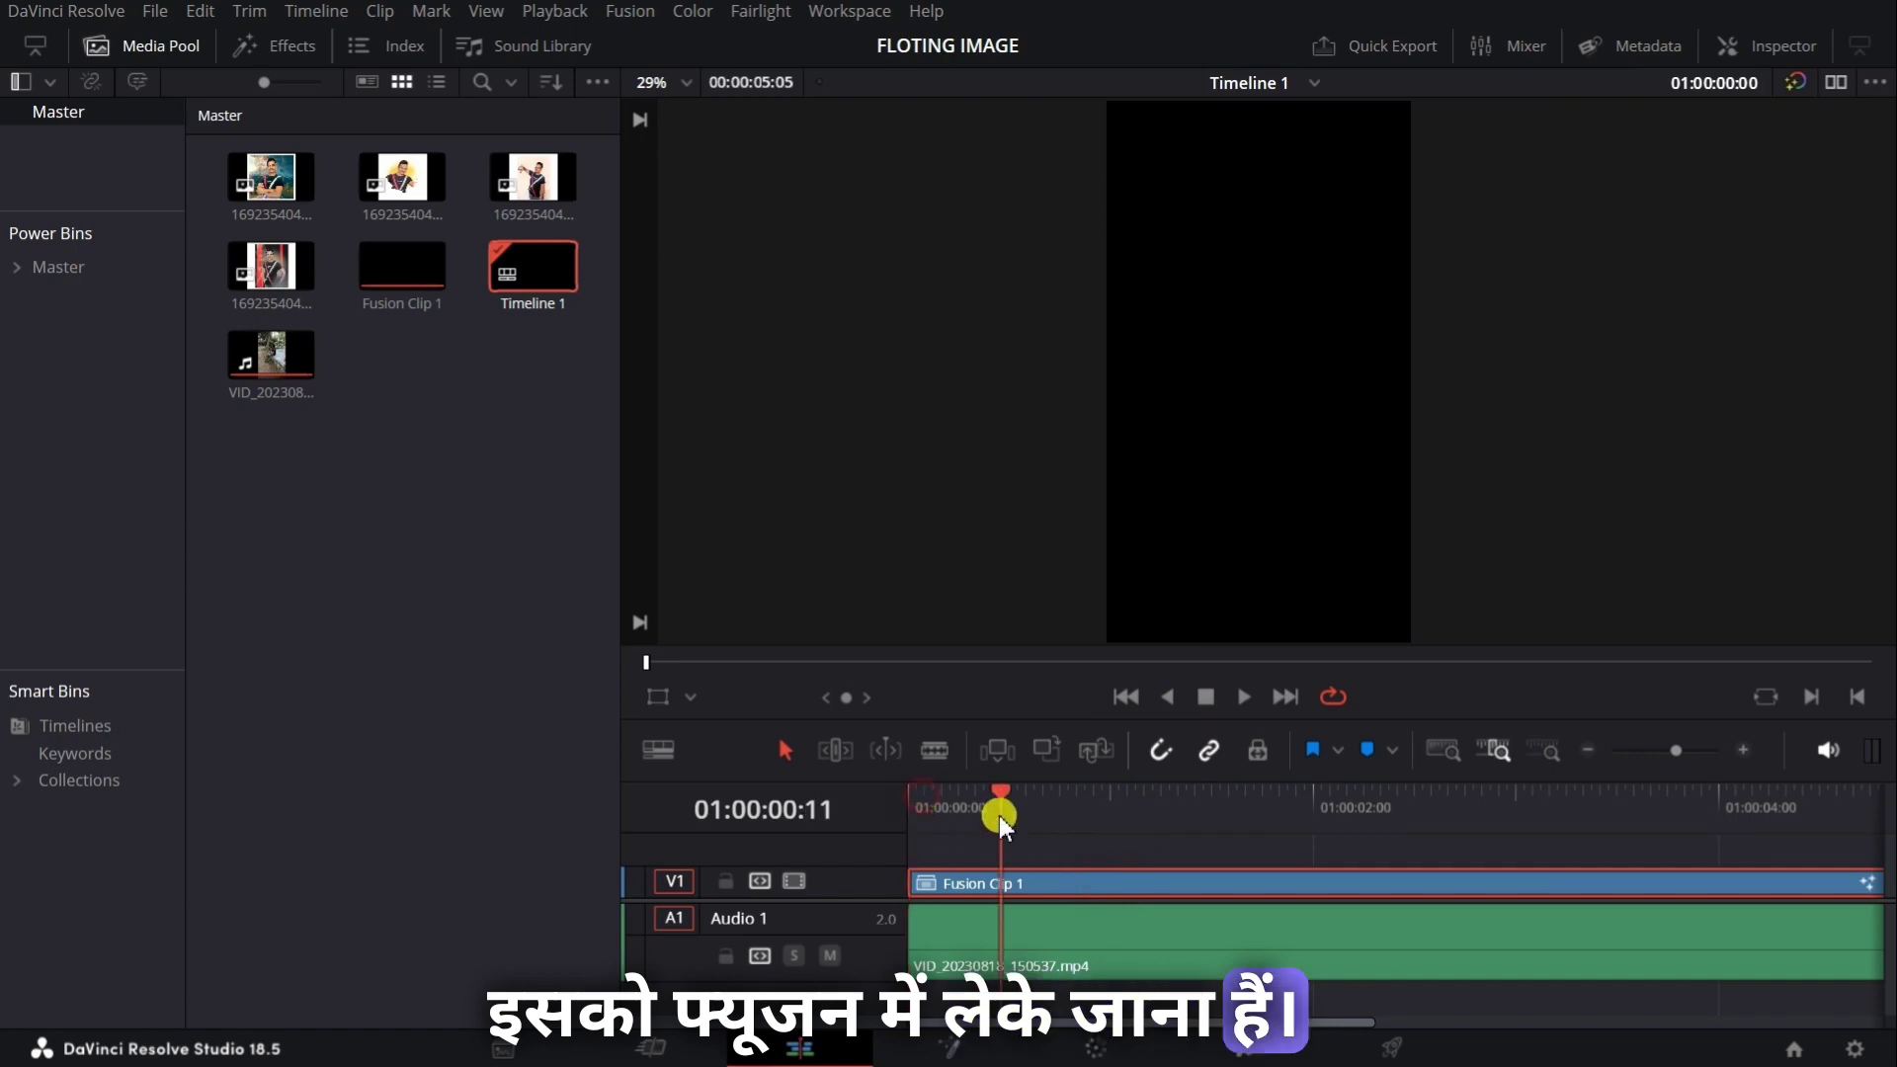
left_click(947, 1050)
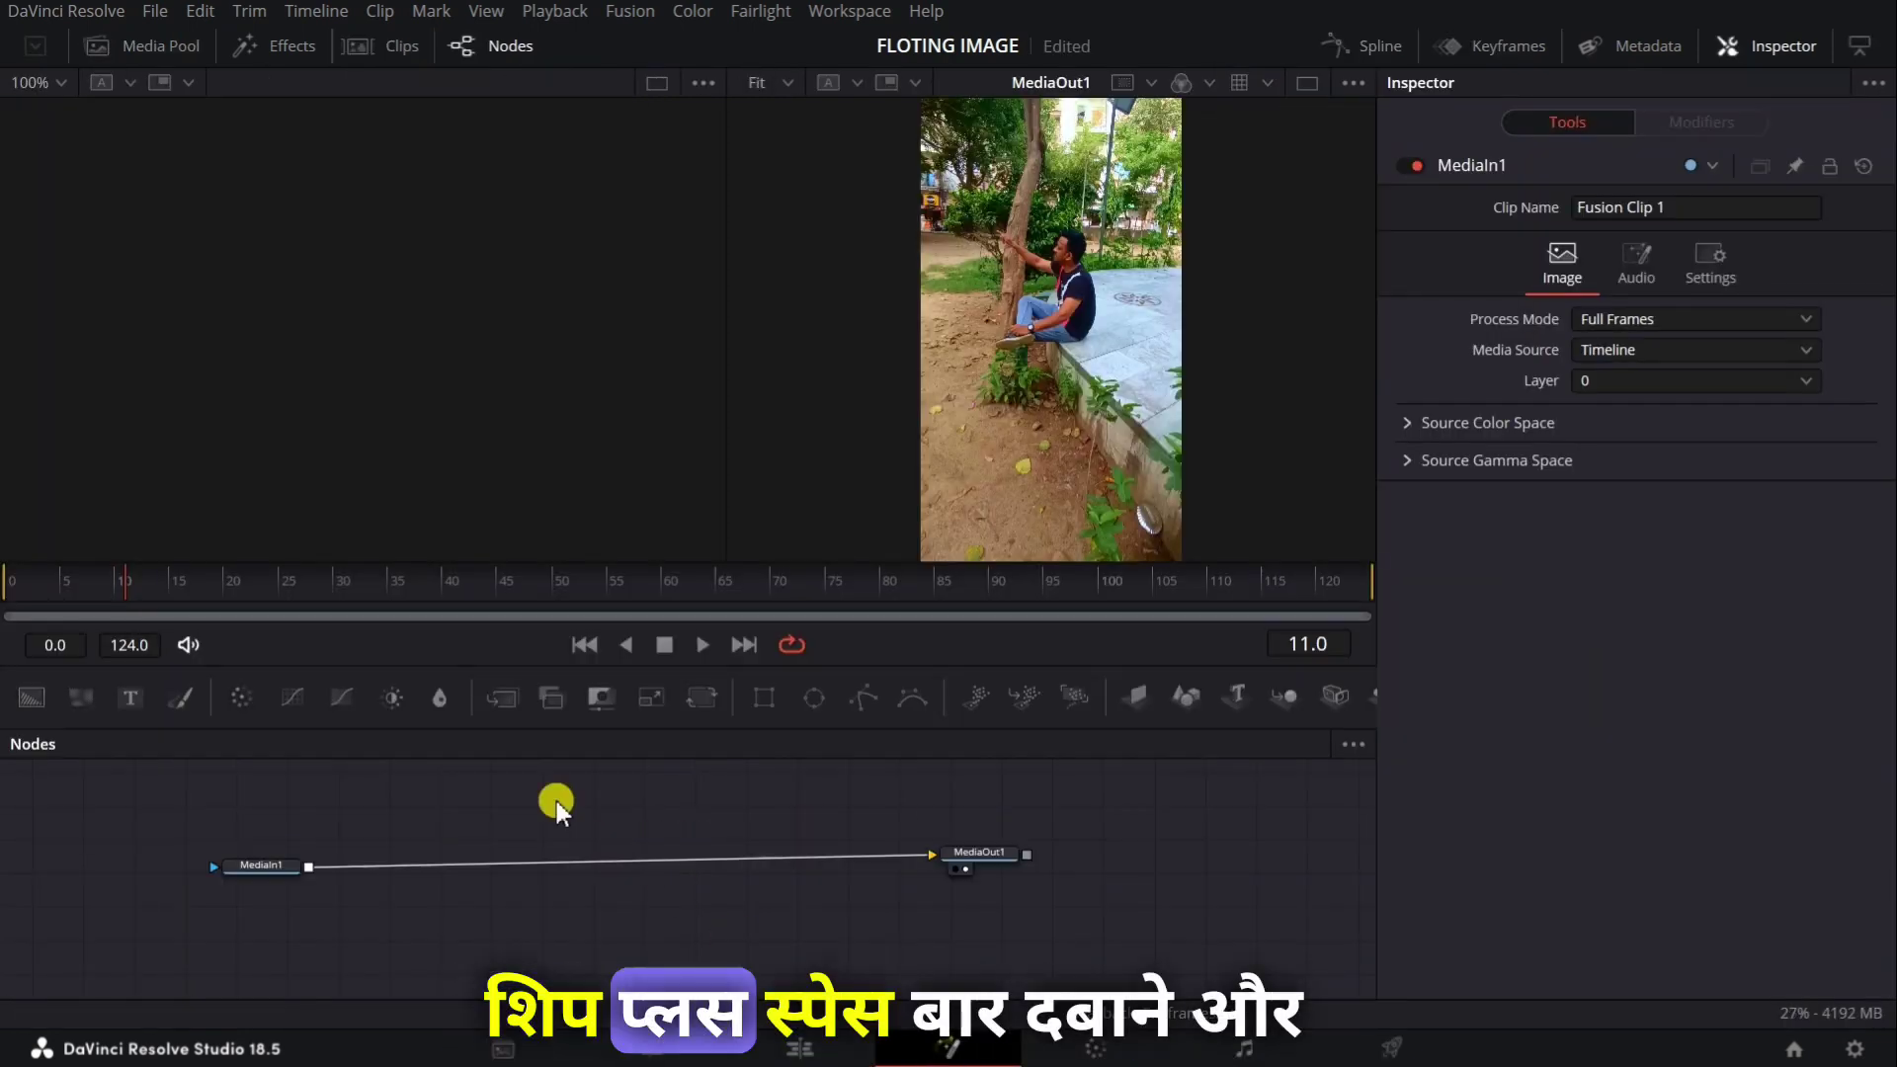
Search 'CTR' in Select Tool and add a Camera Tracker node between MediaIn1 and MediaOut1.
key("shift+space")
type("CTR")
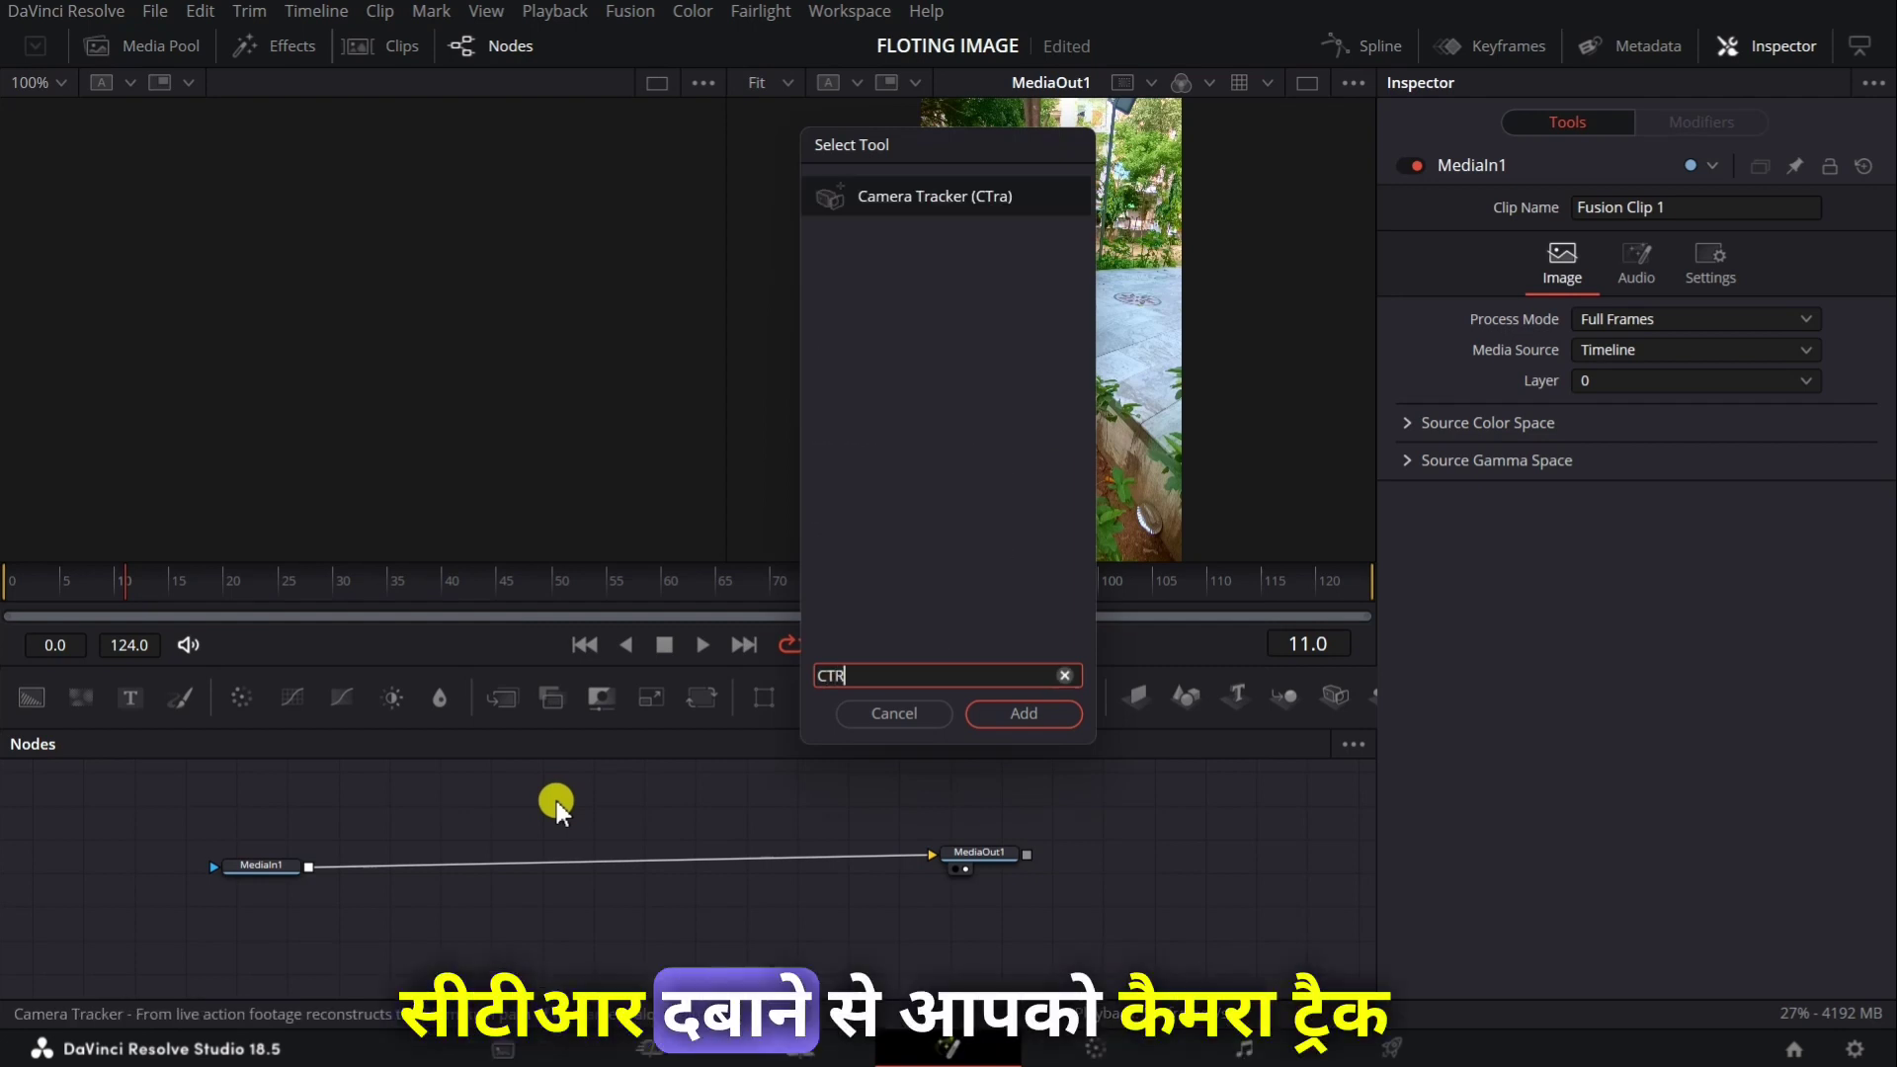
left_click(919, 197)
key("Return")
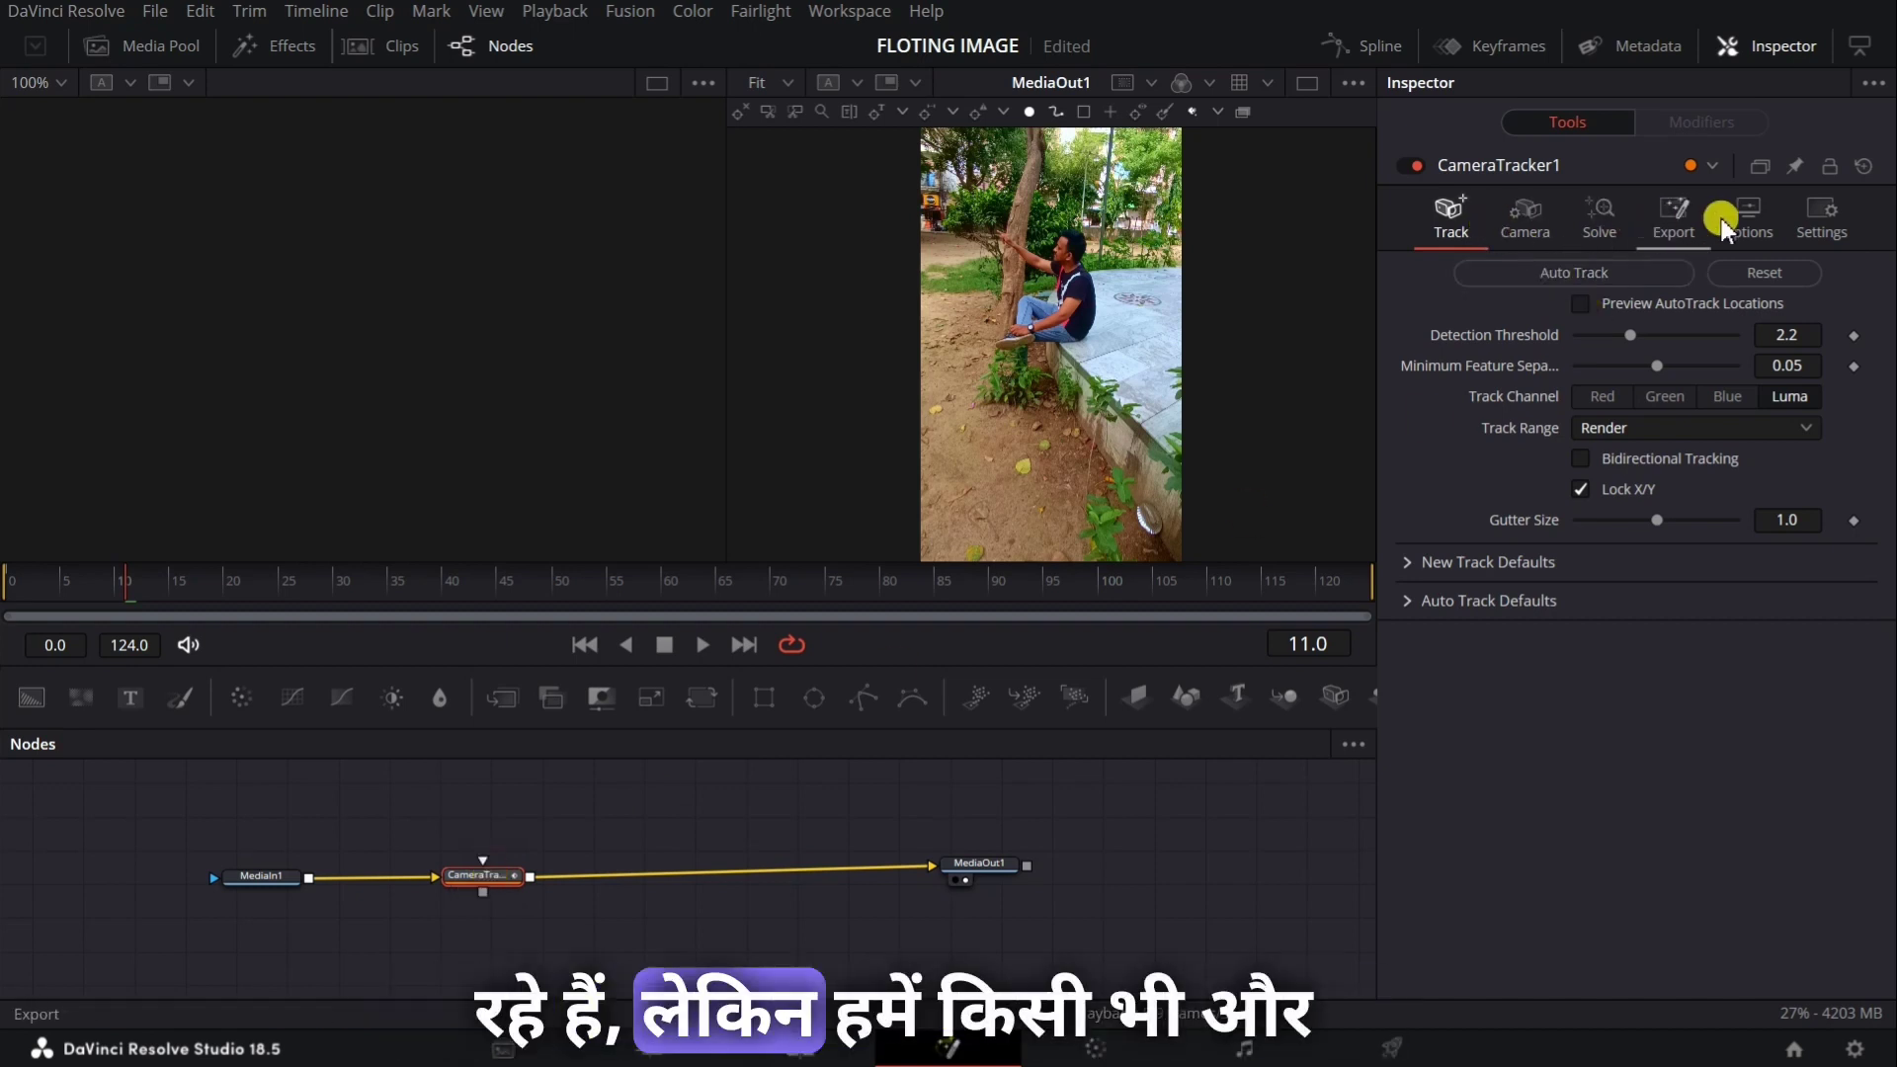
Auto Track feature points across all 125 frames and play the clip back to check the tracks.
left_click(1553, 277)
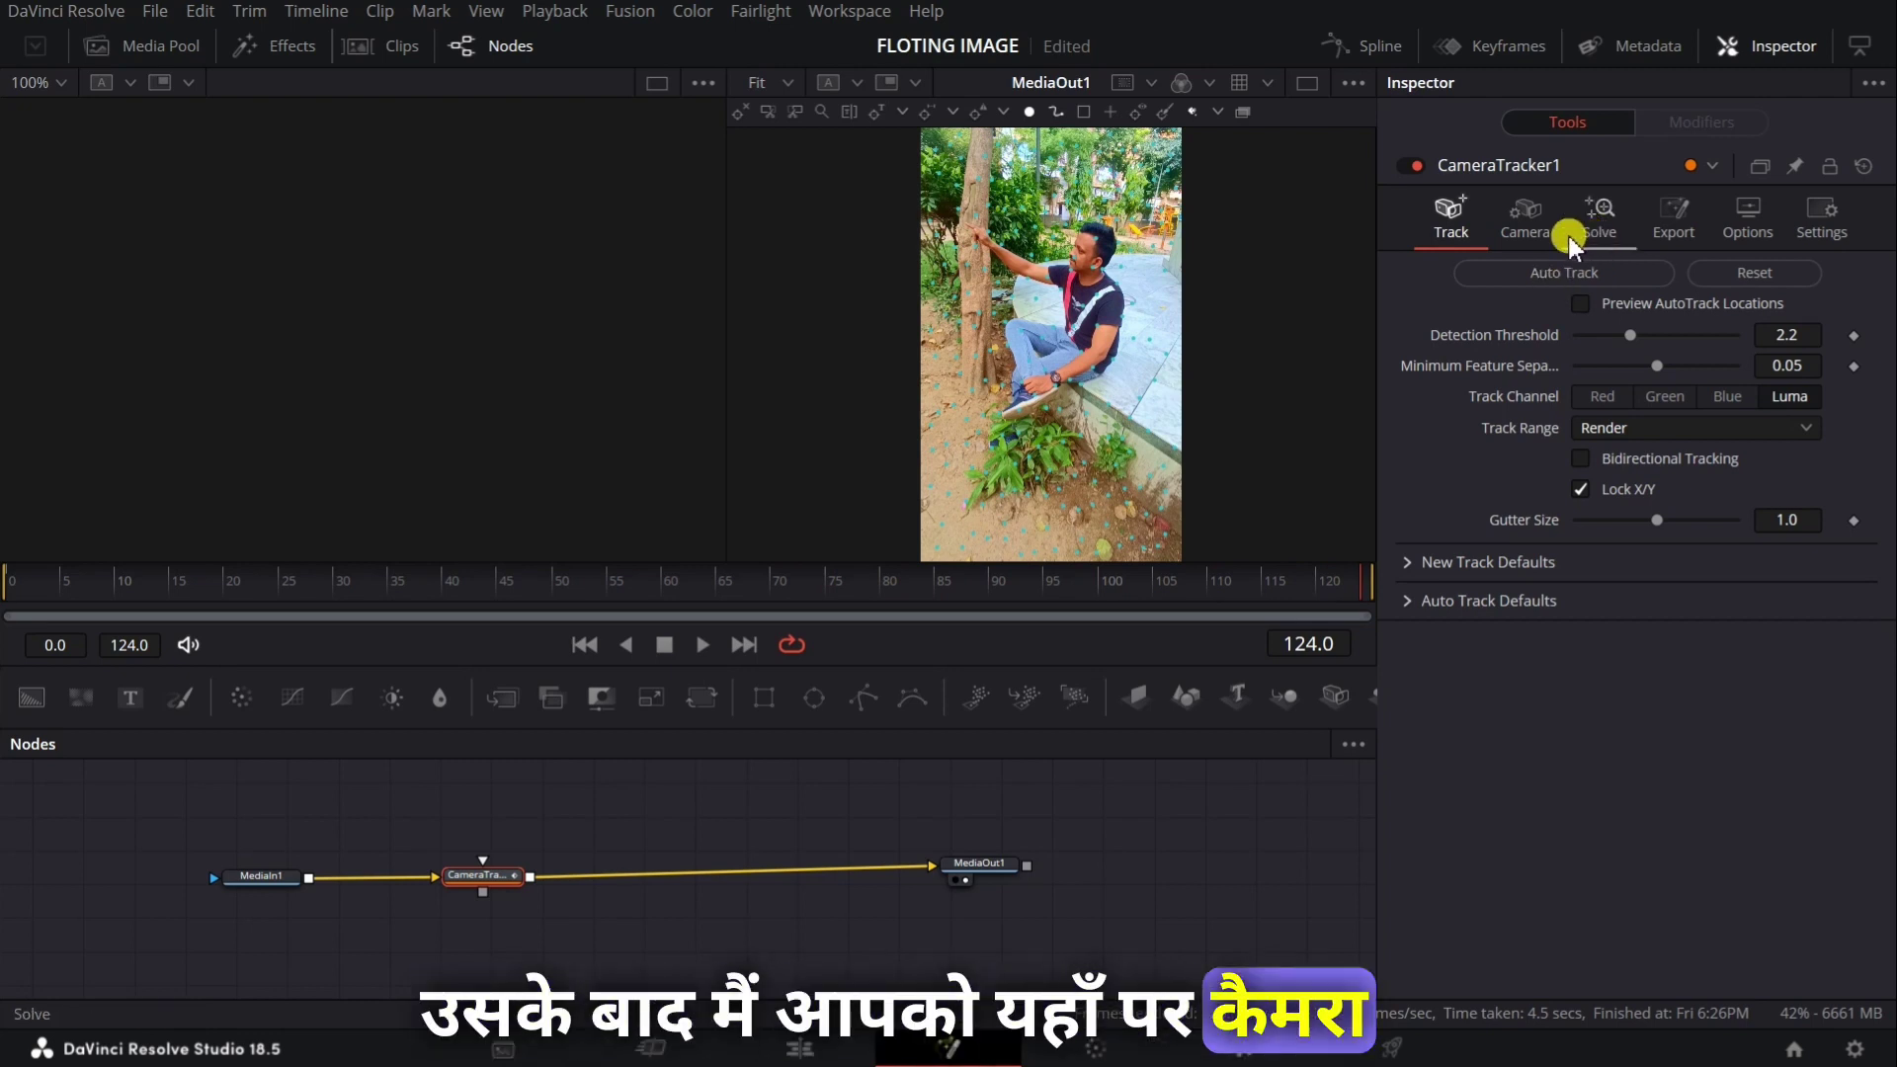
left_click(1517, 232)
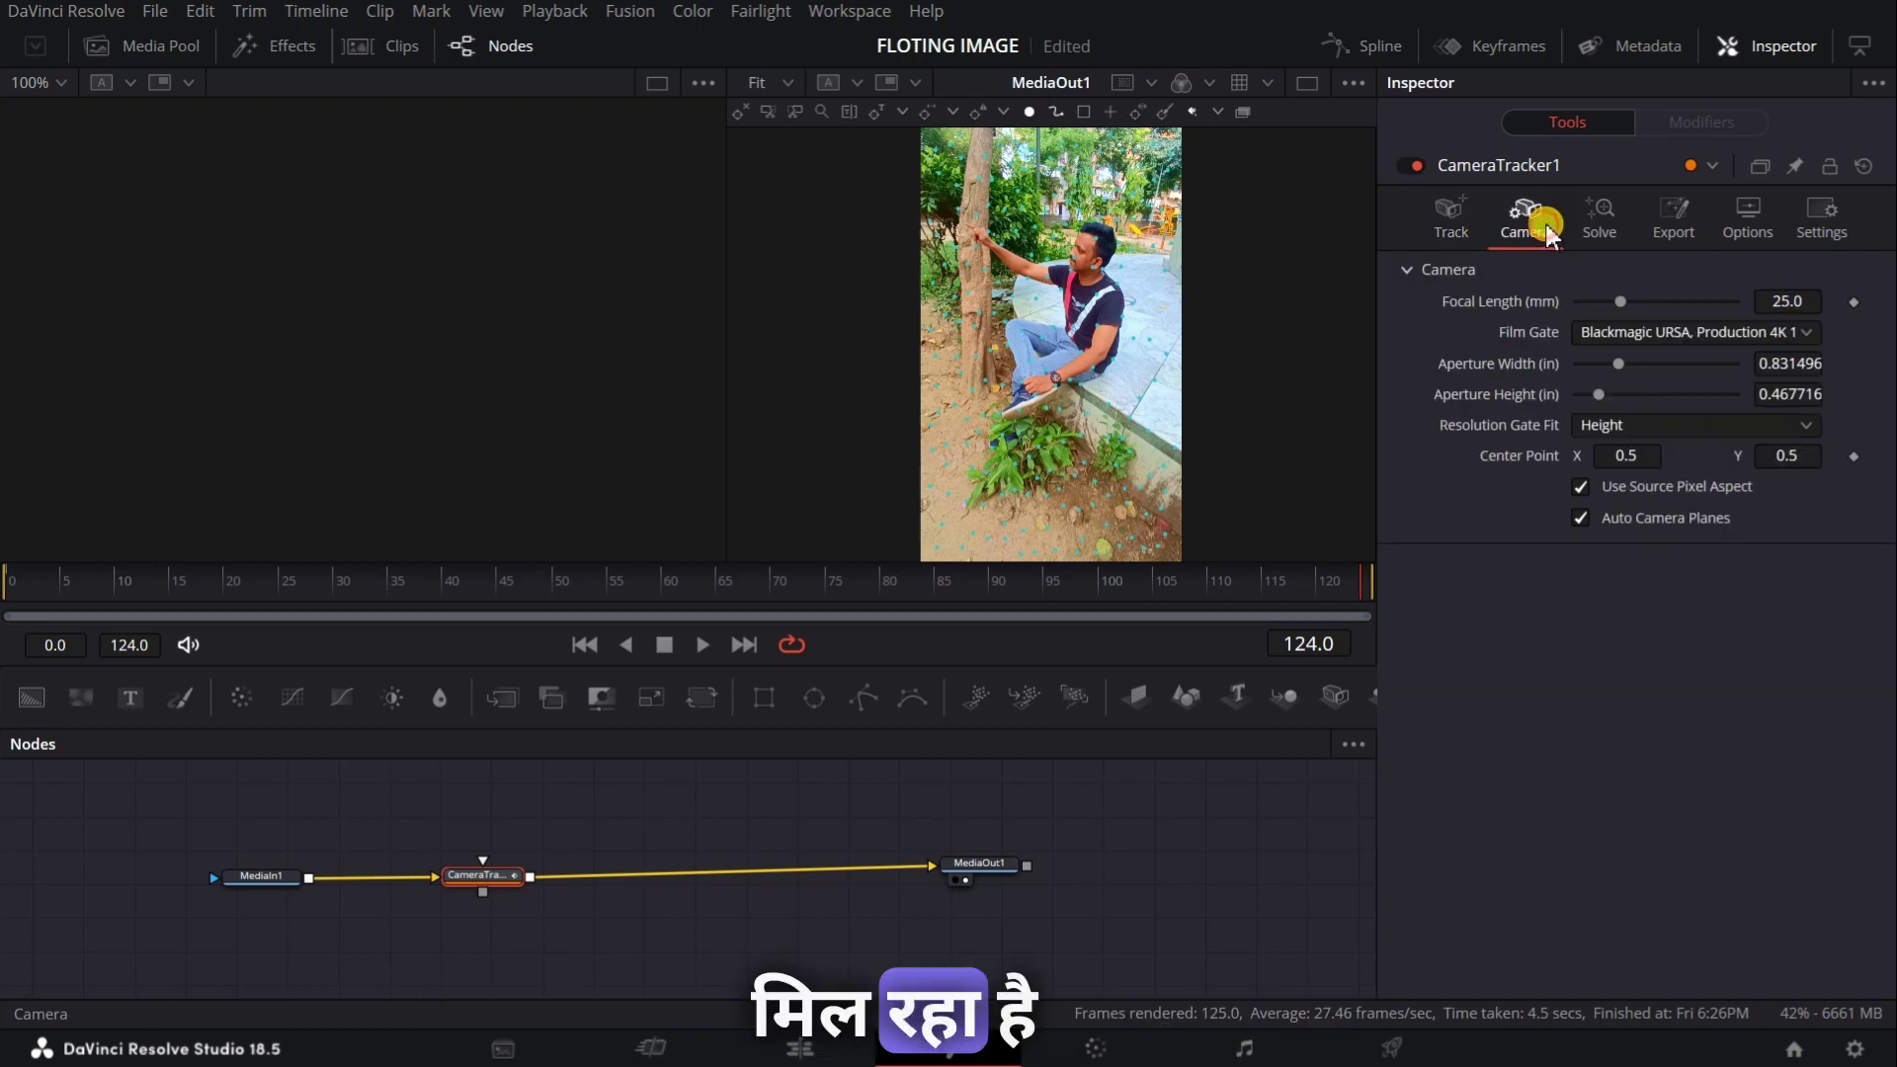
left_click(1447, 230)
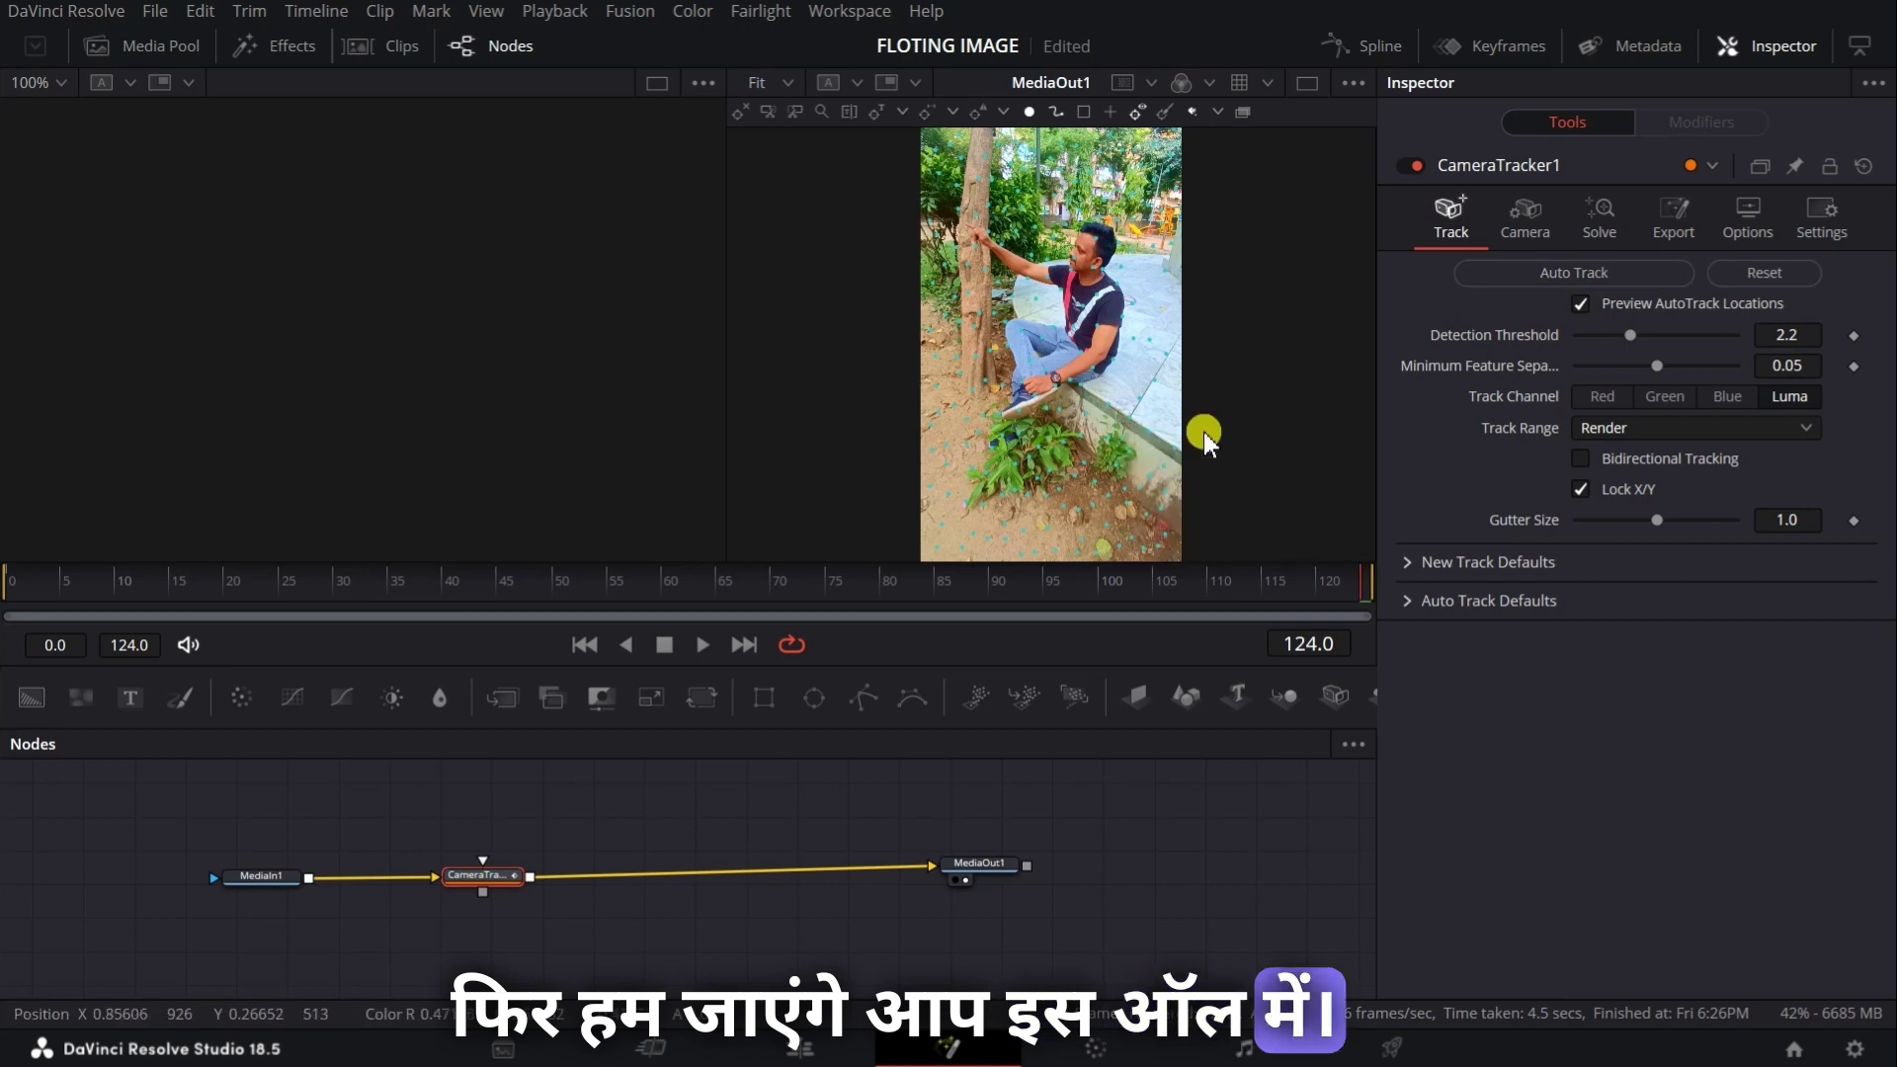
left_click(698, 653)
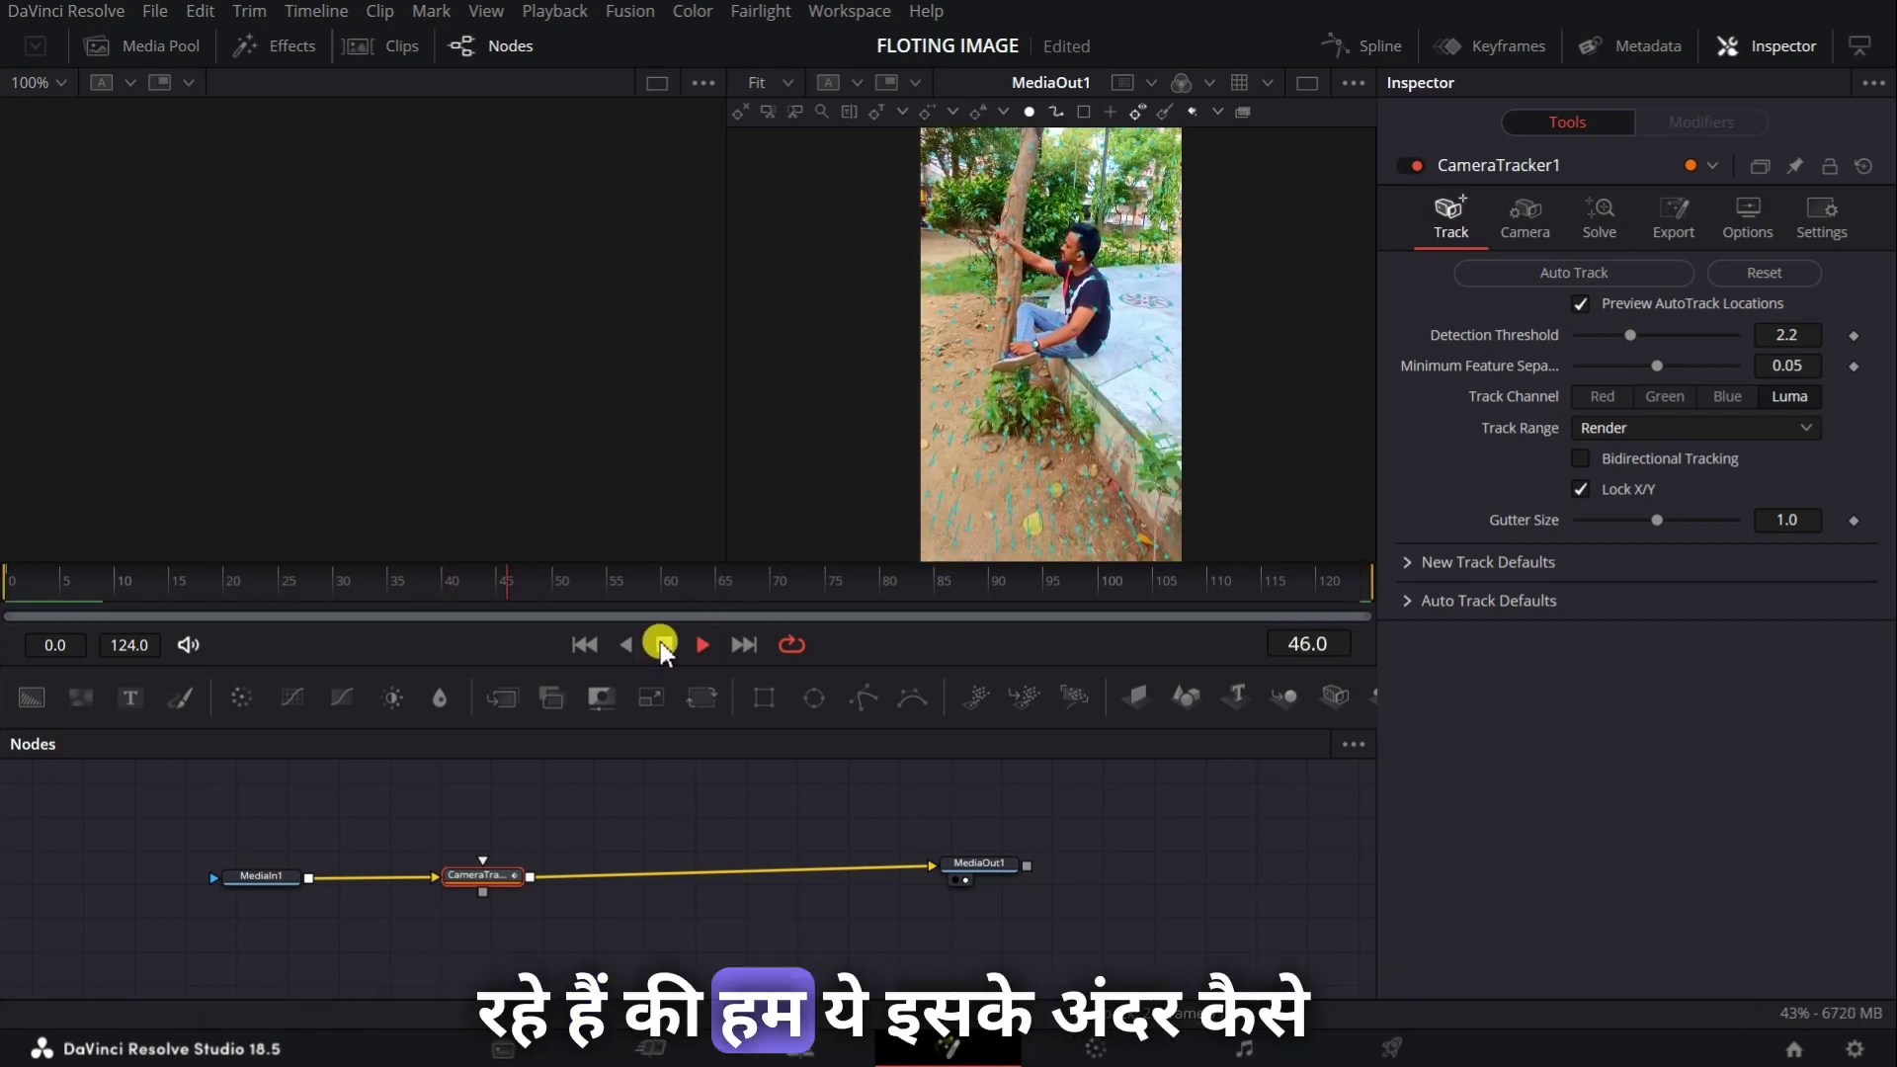
left_click(661, 644)
left_click(1078, 593)
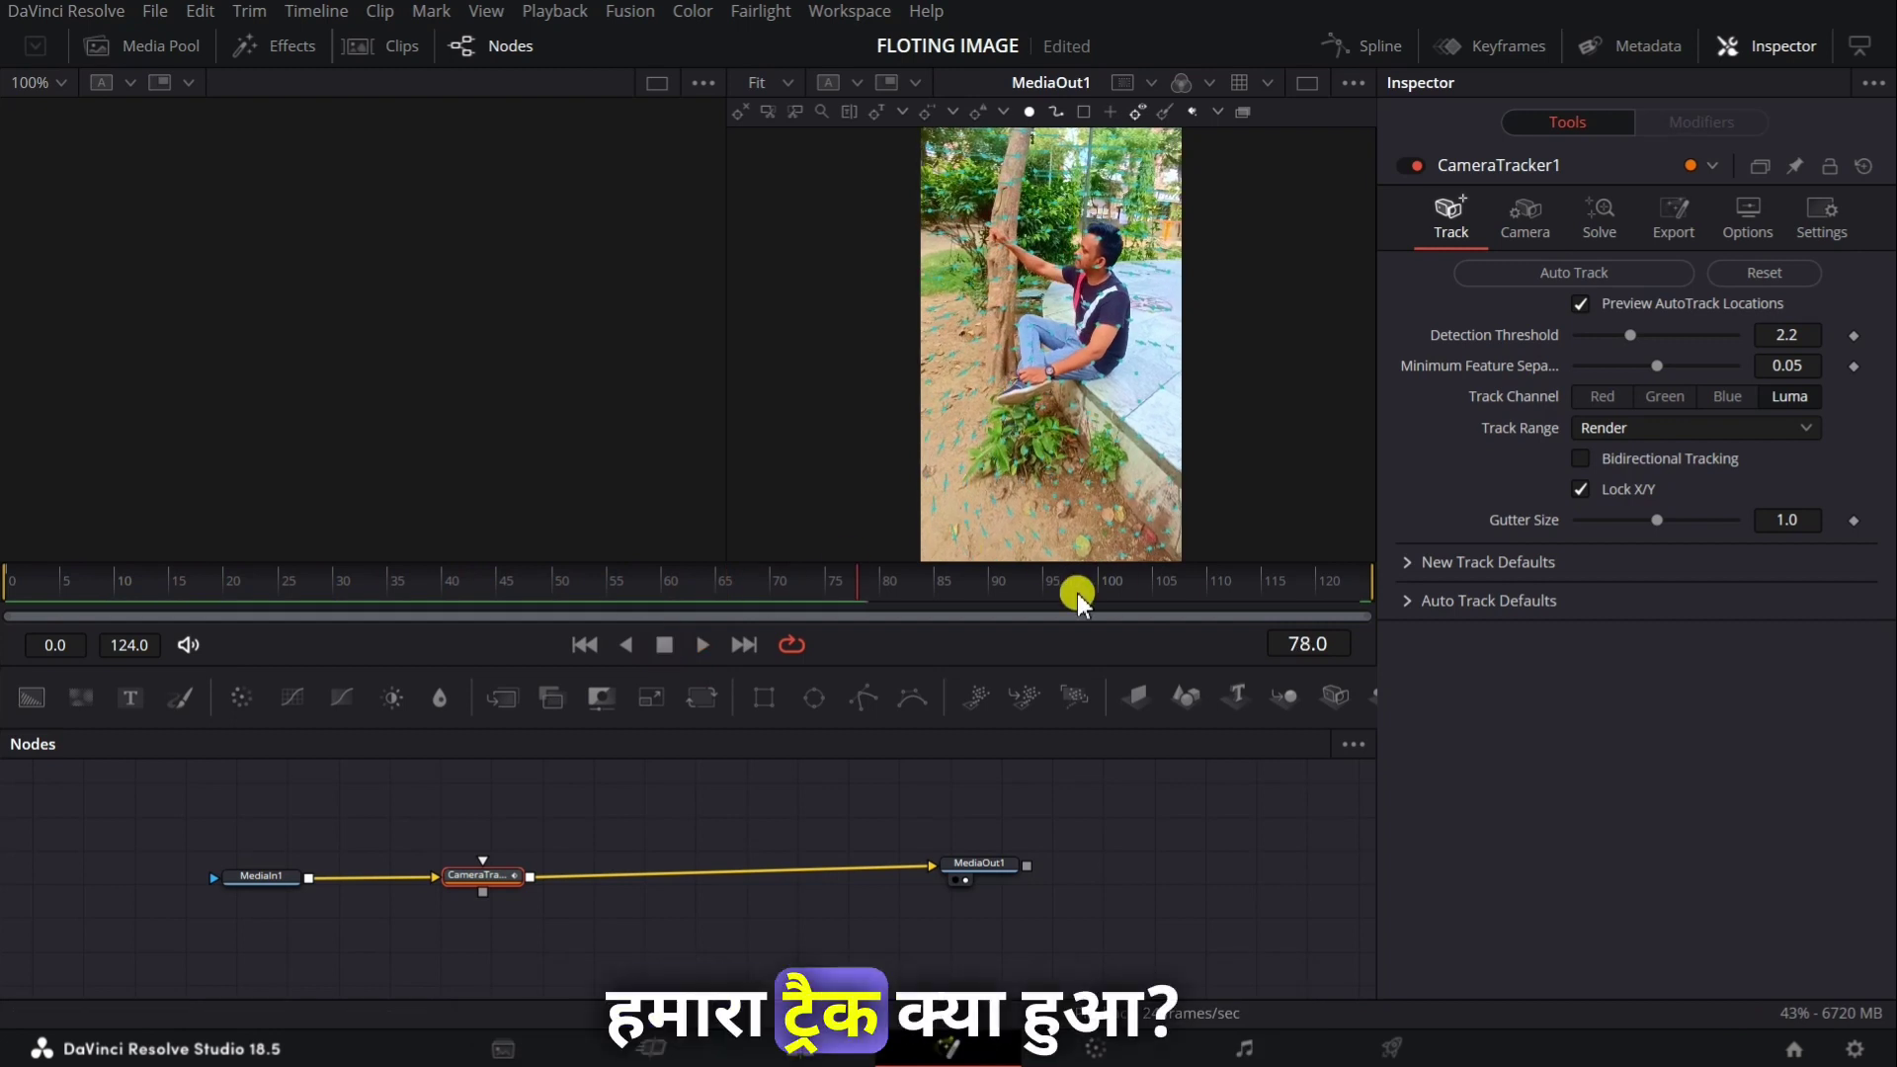
left_click(1527, 217)
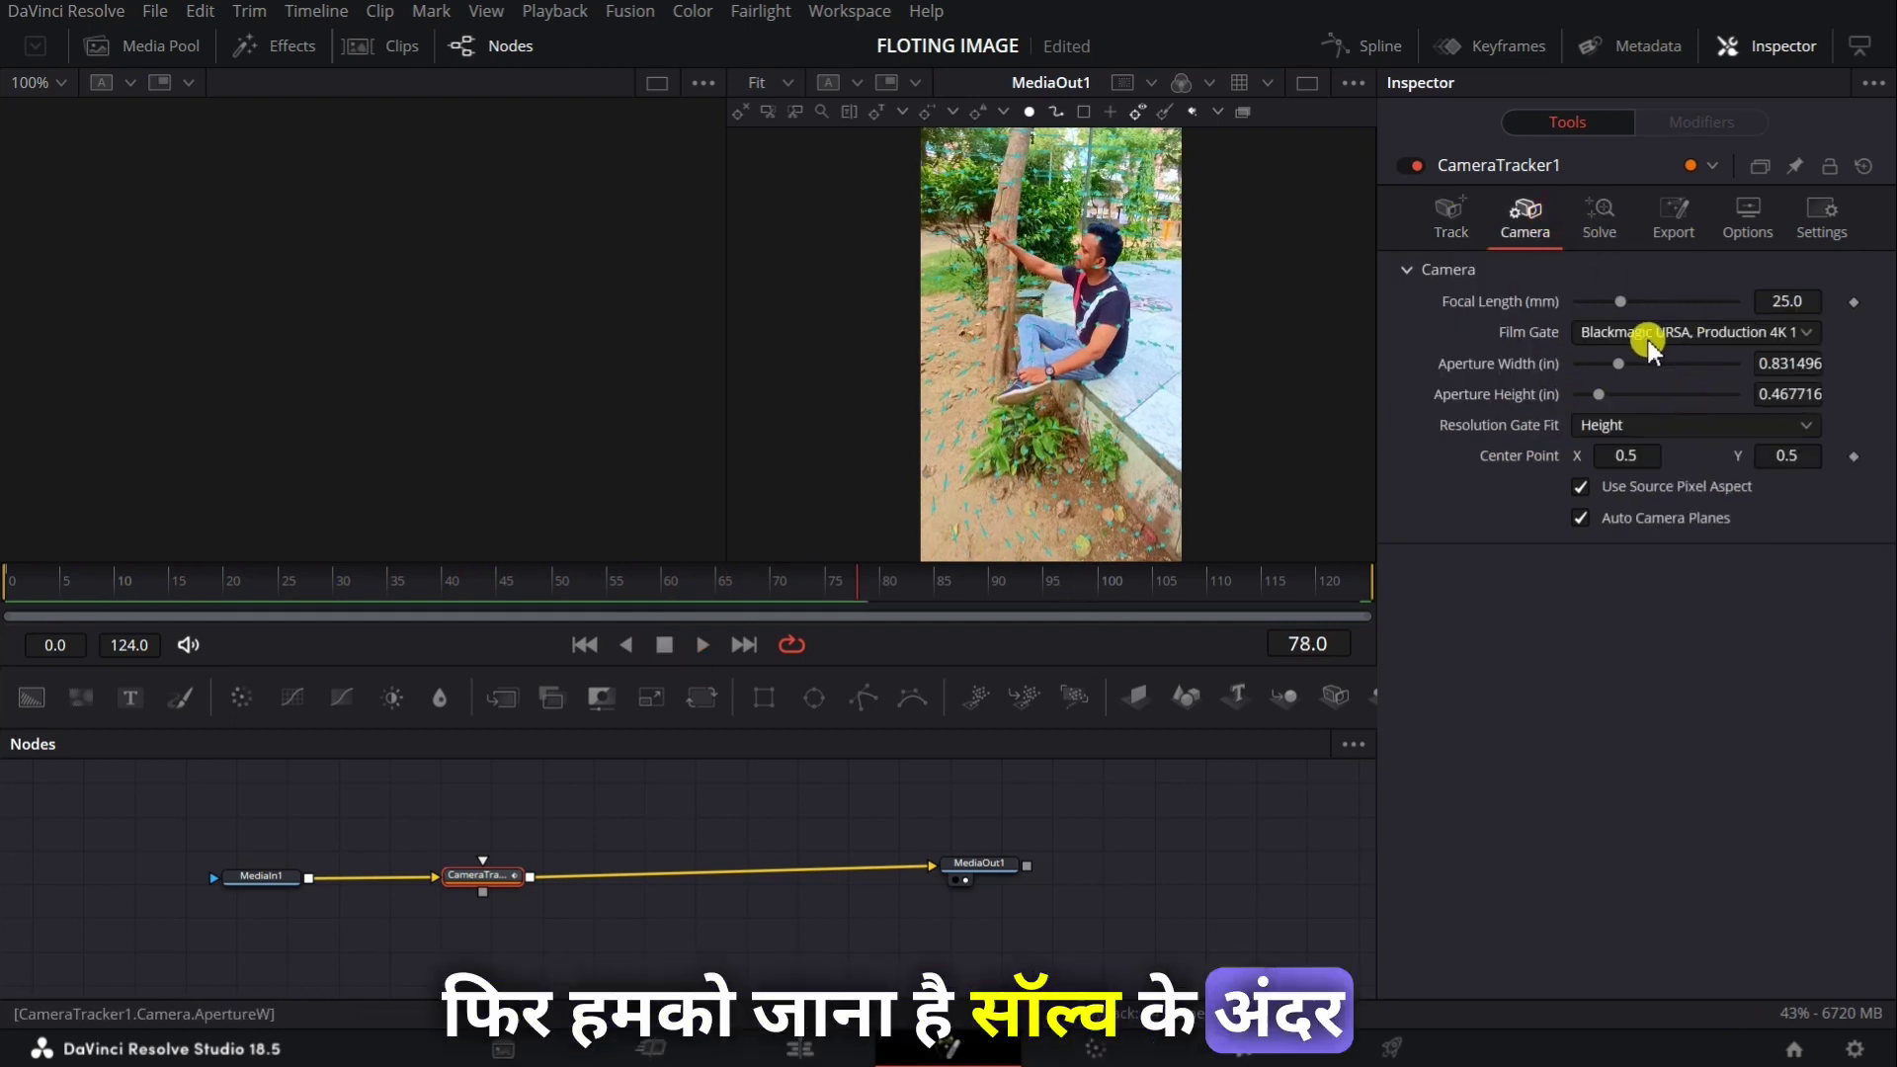
Solve the camera, prune tracks above Maximum Track Error 0.099, and re-solve to 0.4057-pixel error.
left_click(1600, 219)
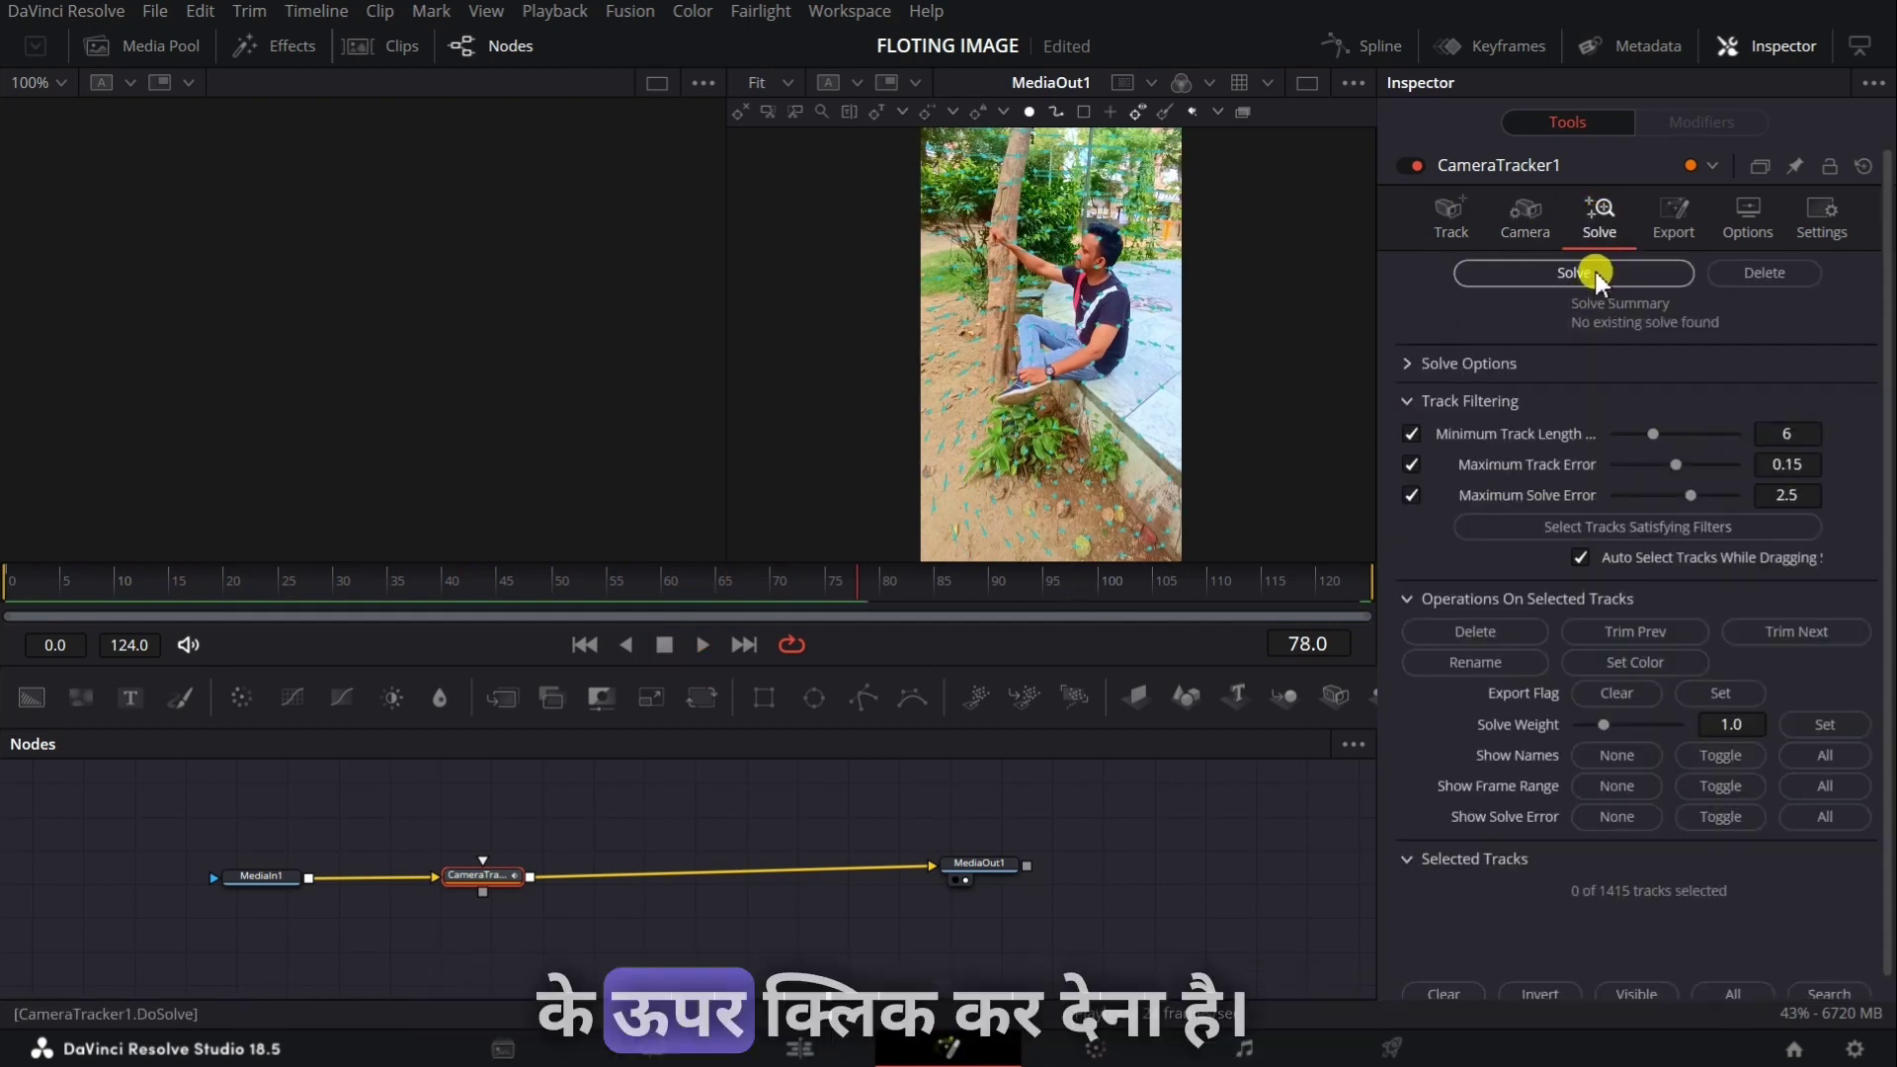
left_click(1595, 276)
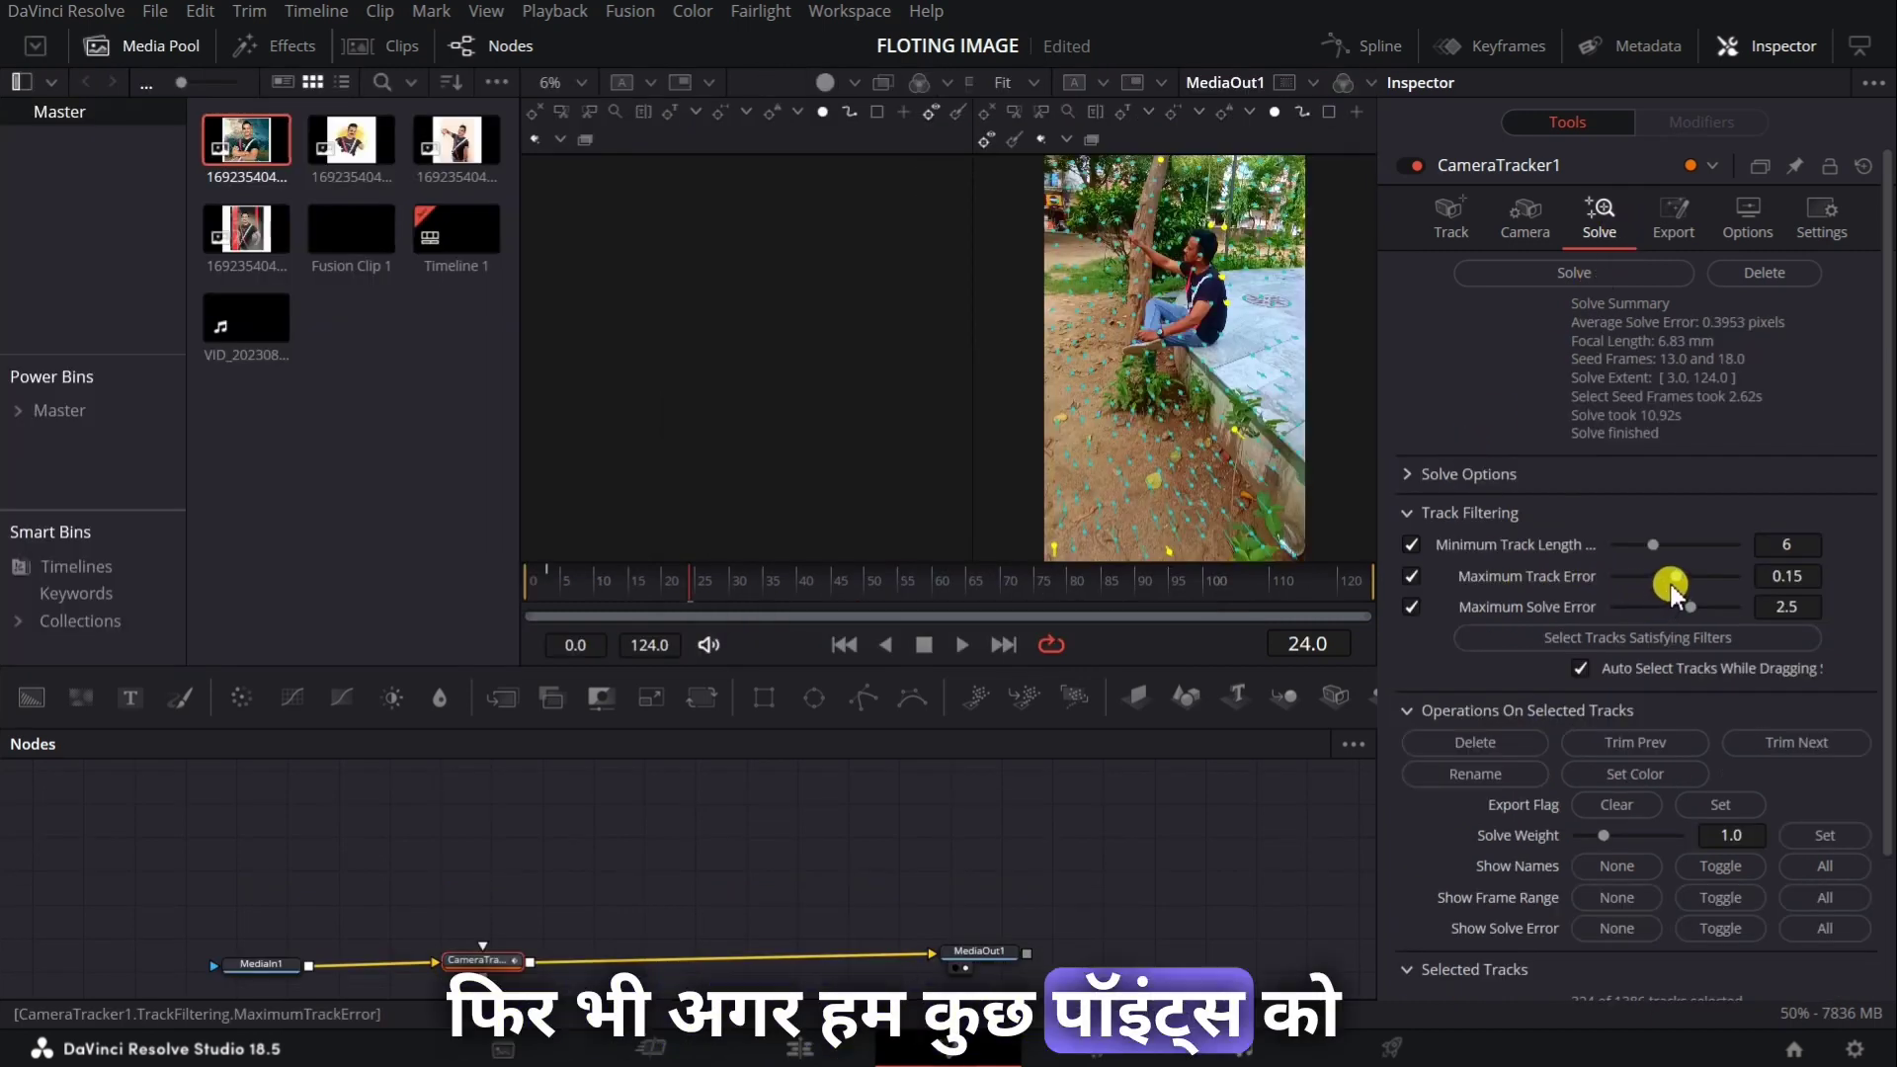
left_click_drag(1658, 586, 1646, 595)
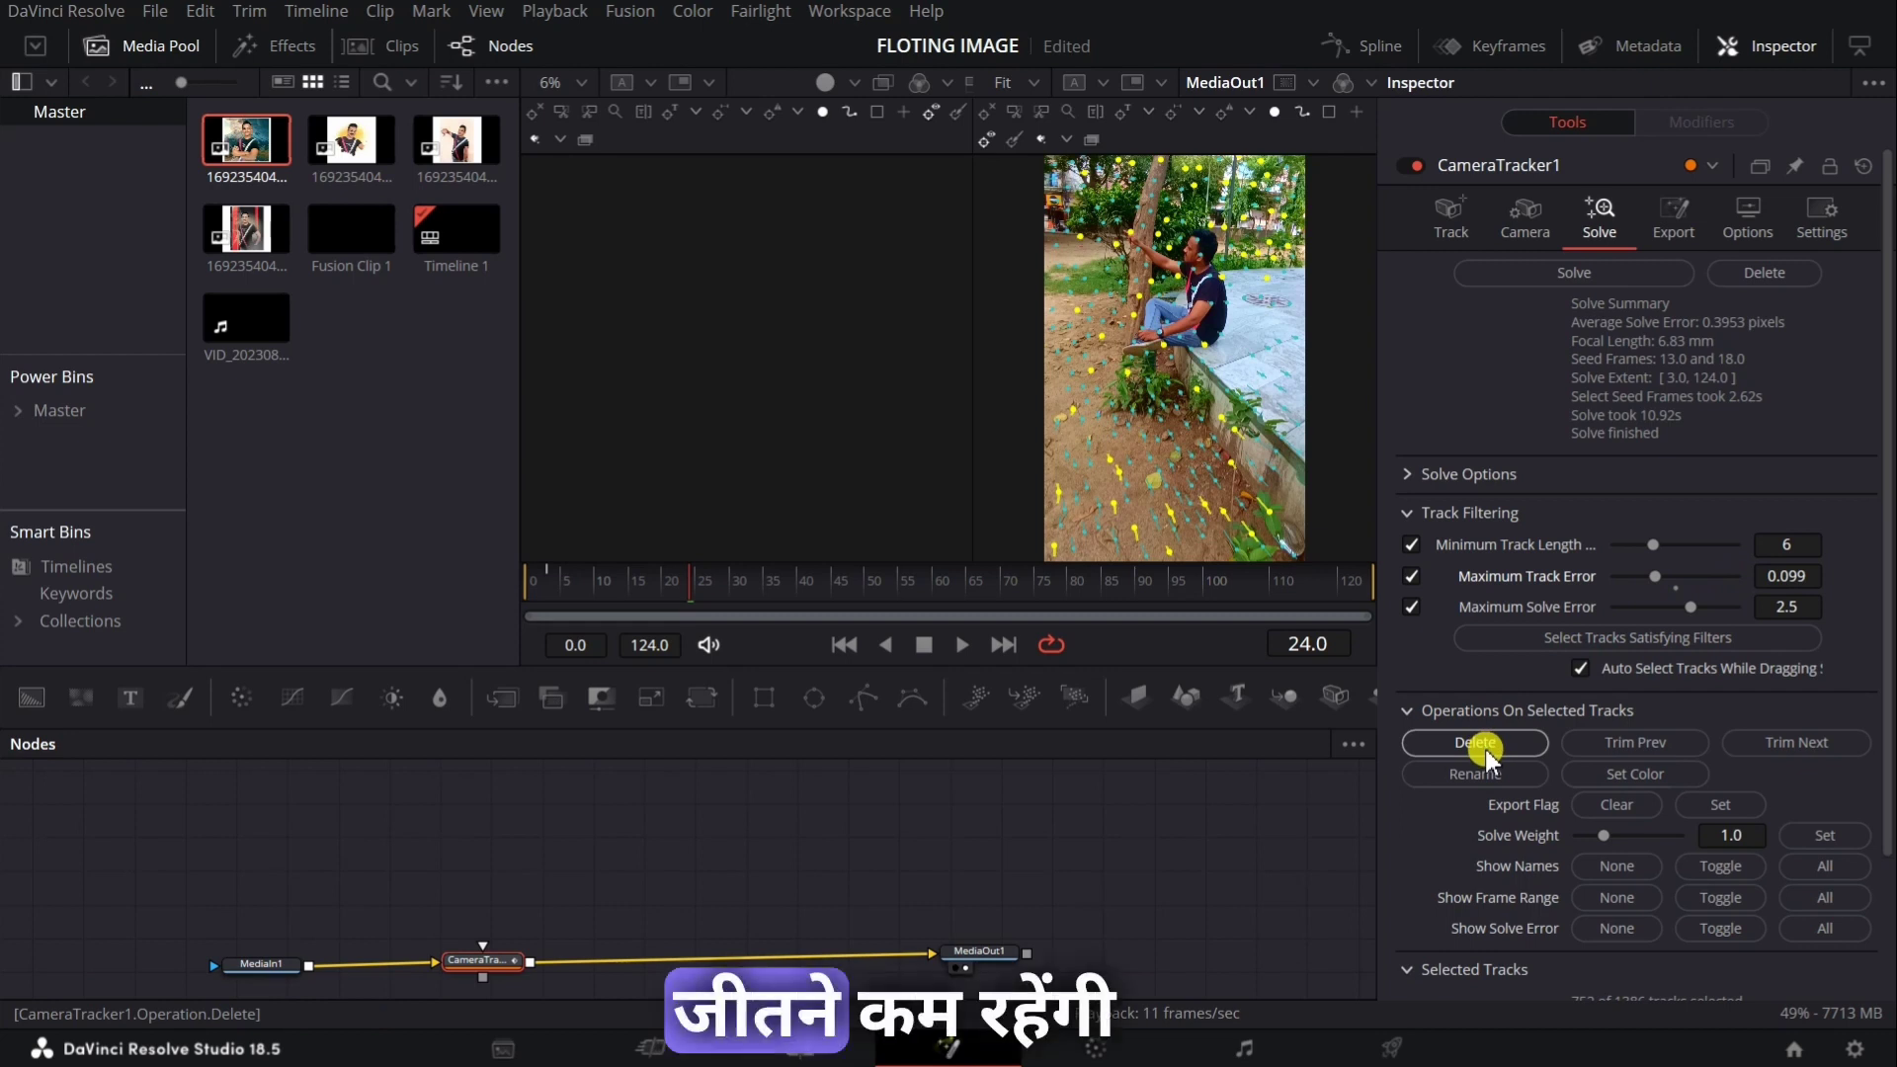
left_click(1512, 271)
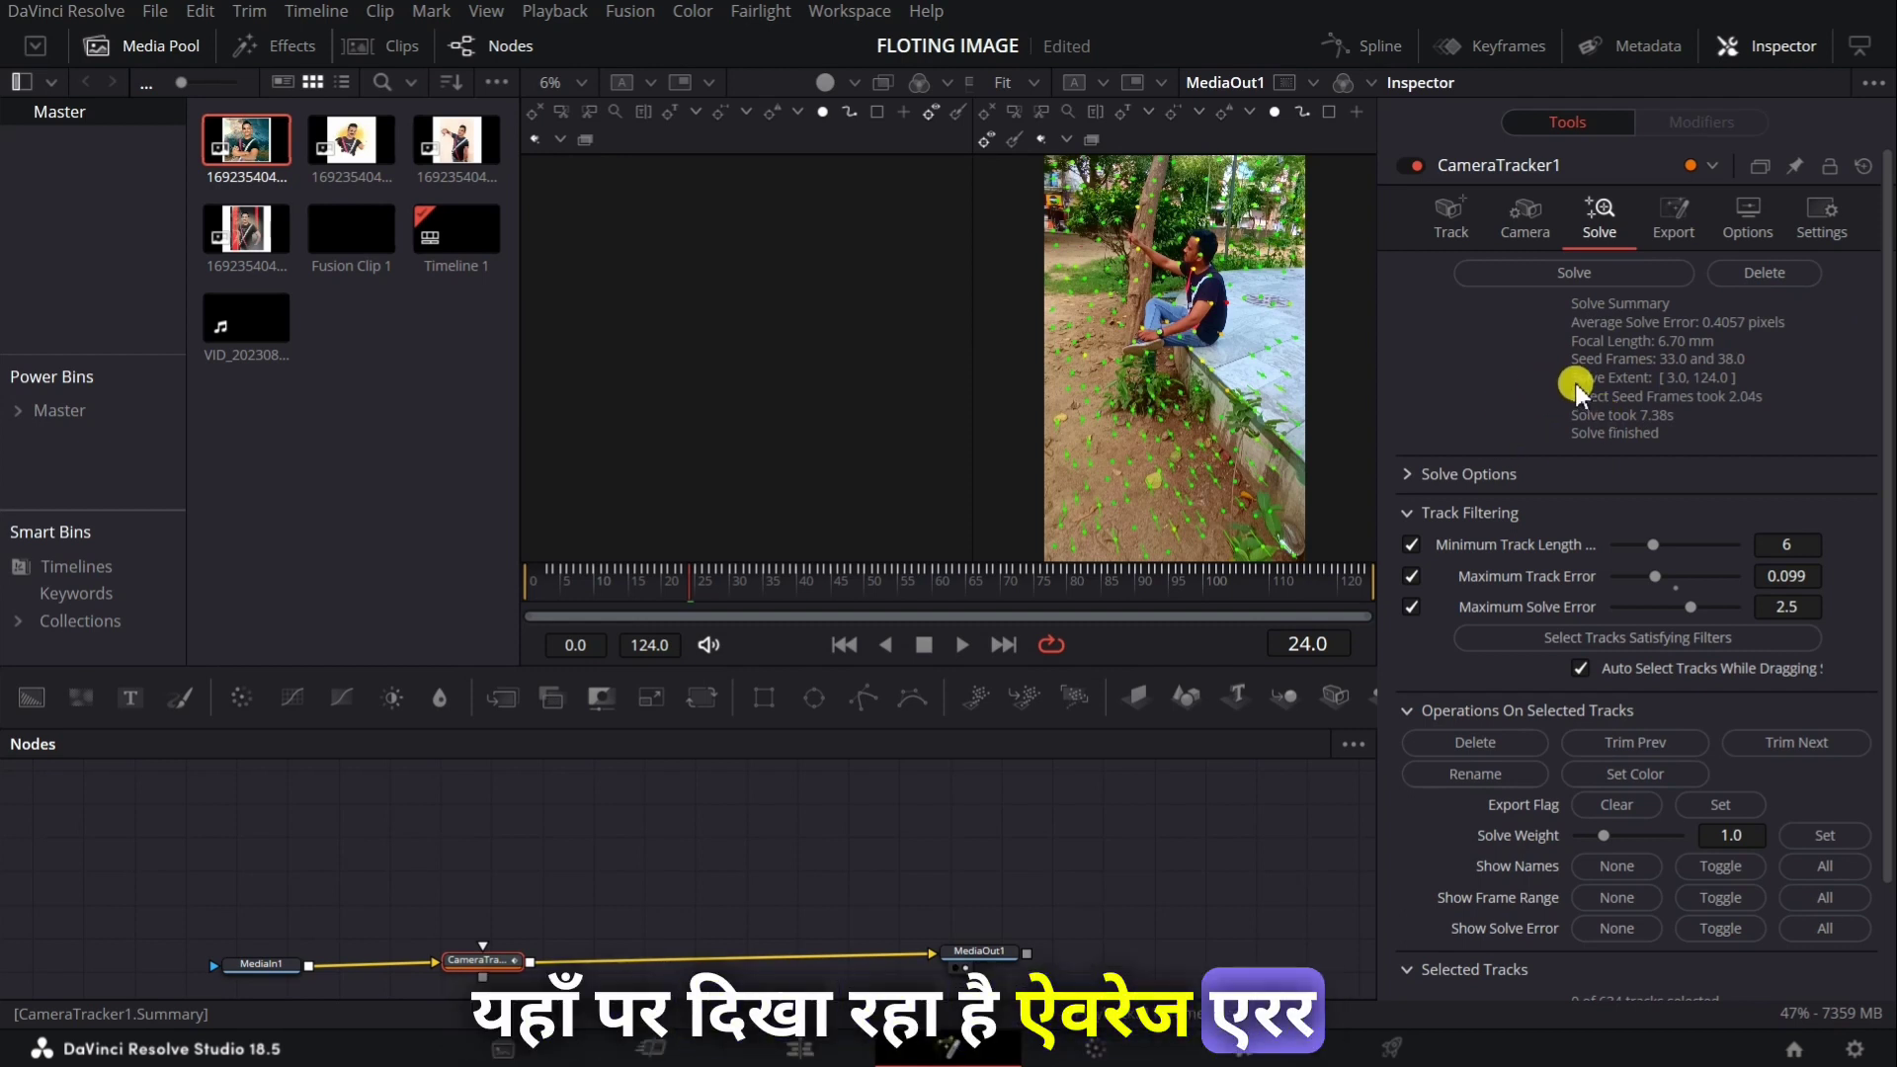
Export the solve as Camera3D, PointCloud3D, GroundPlane and Merge3D nodes and reposition the node group.
left_click(1674, 222)
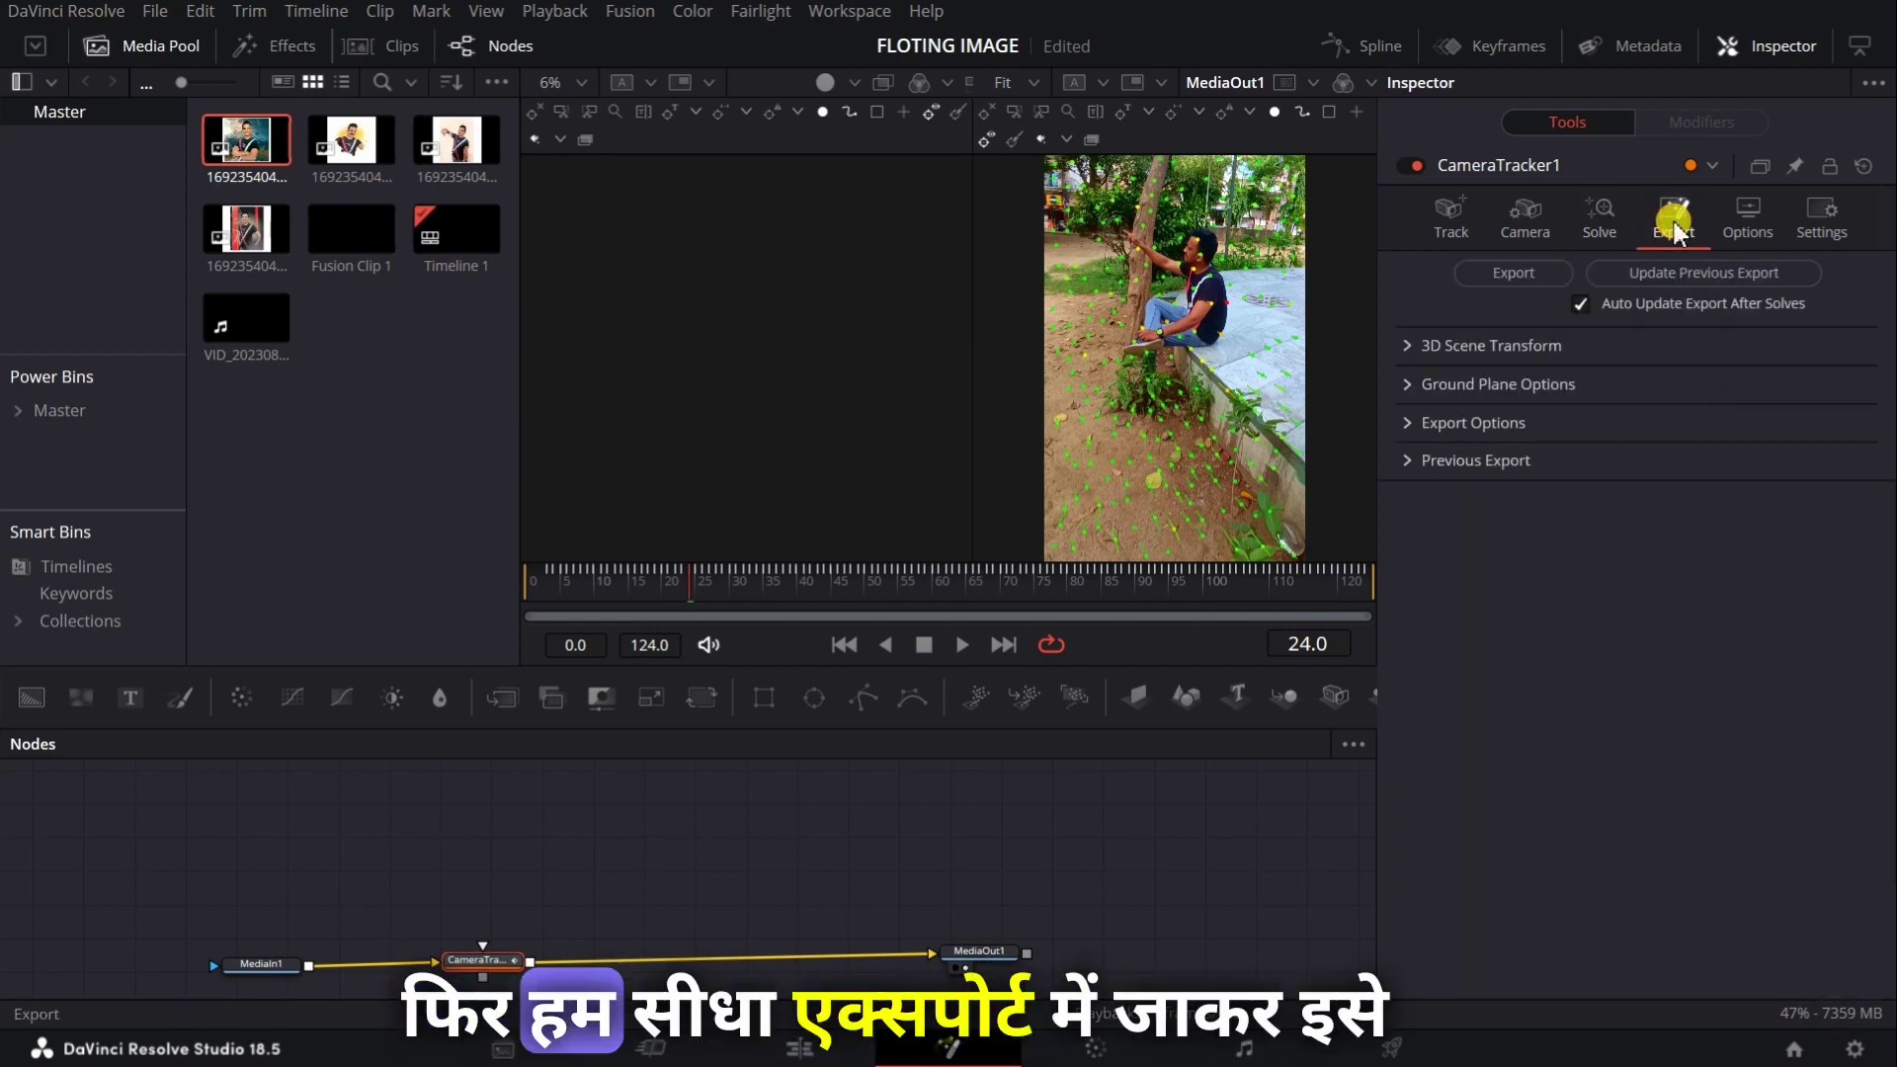
left_click(1534, 277)
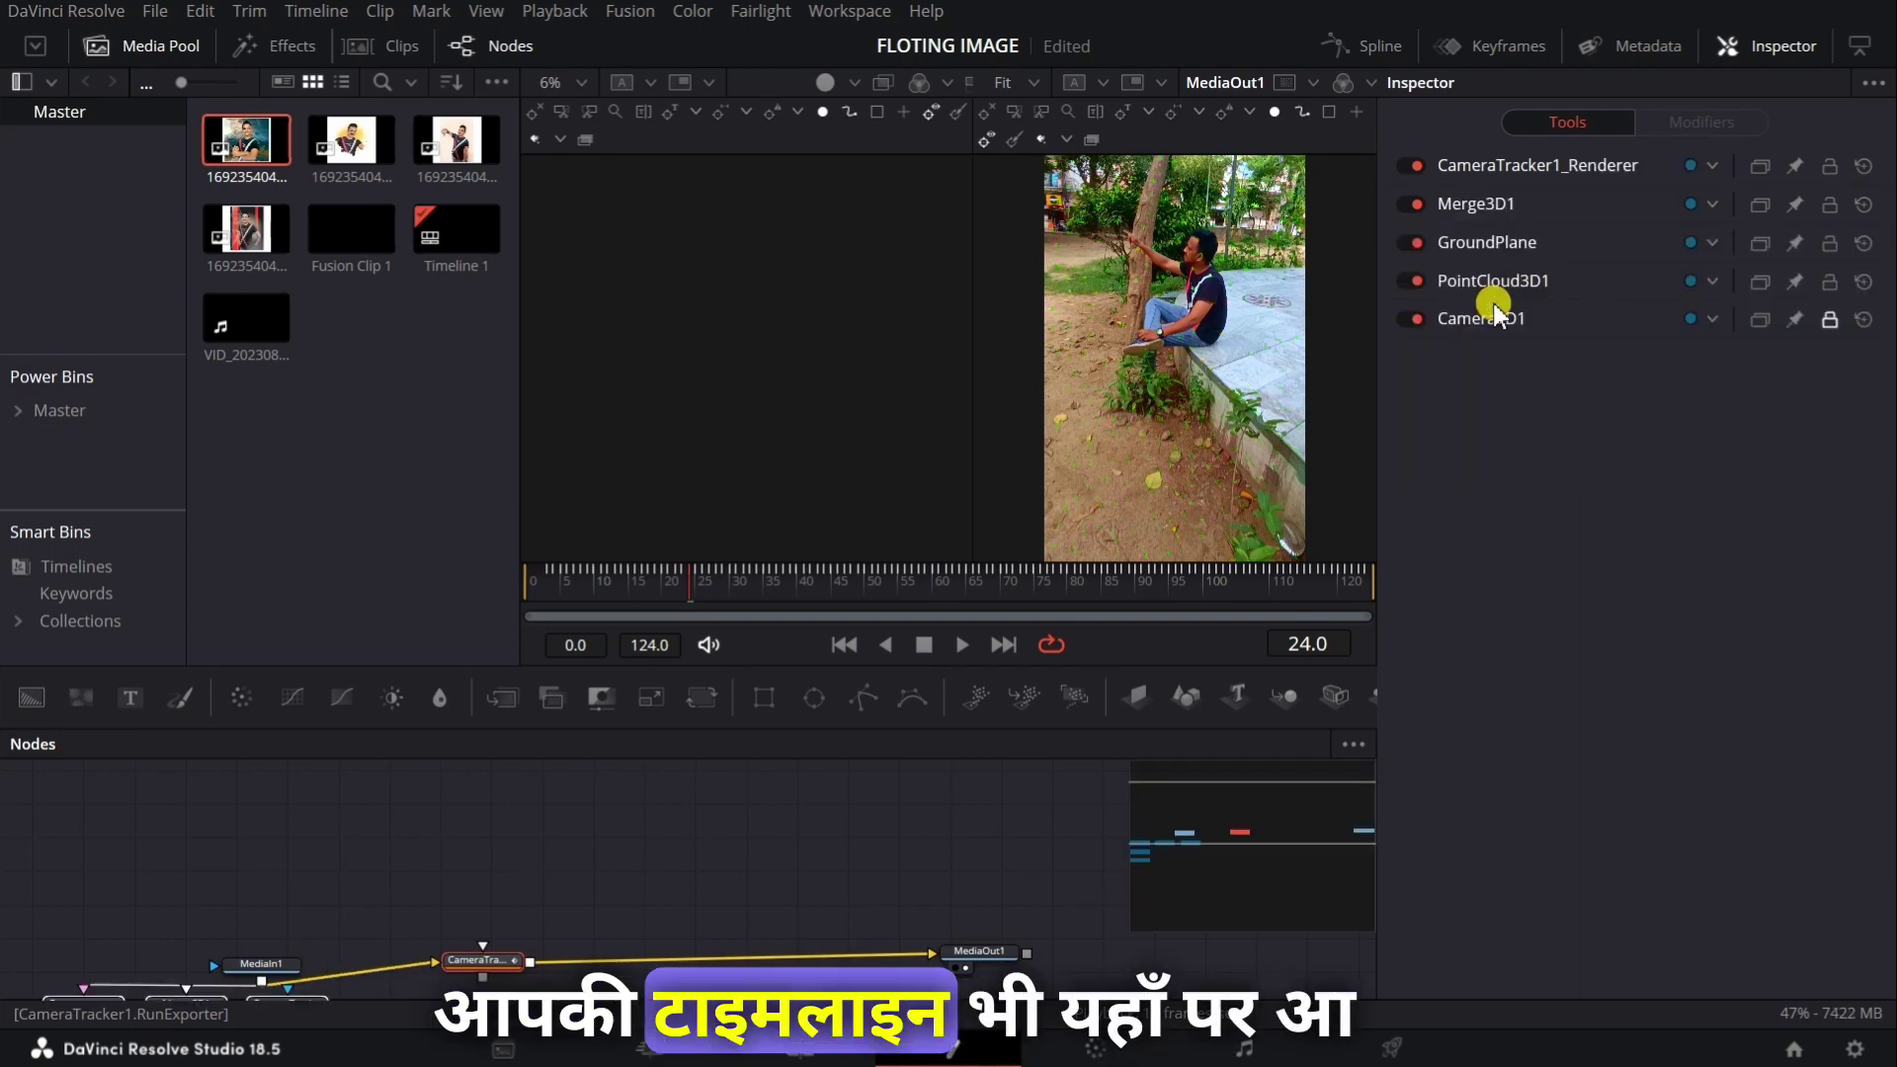
scroll(729, 856, "down", 3)
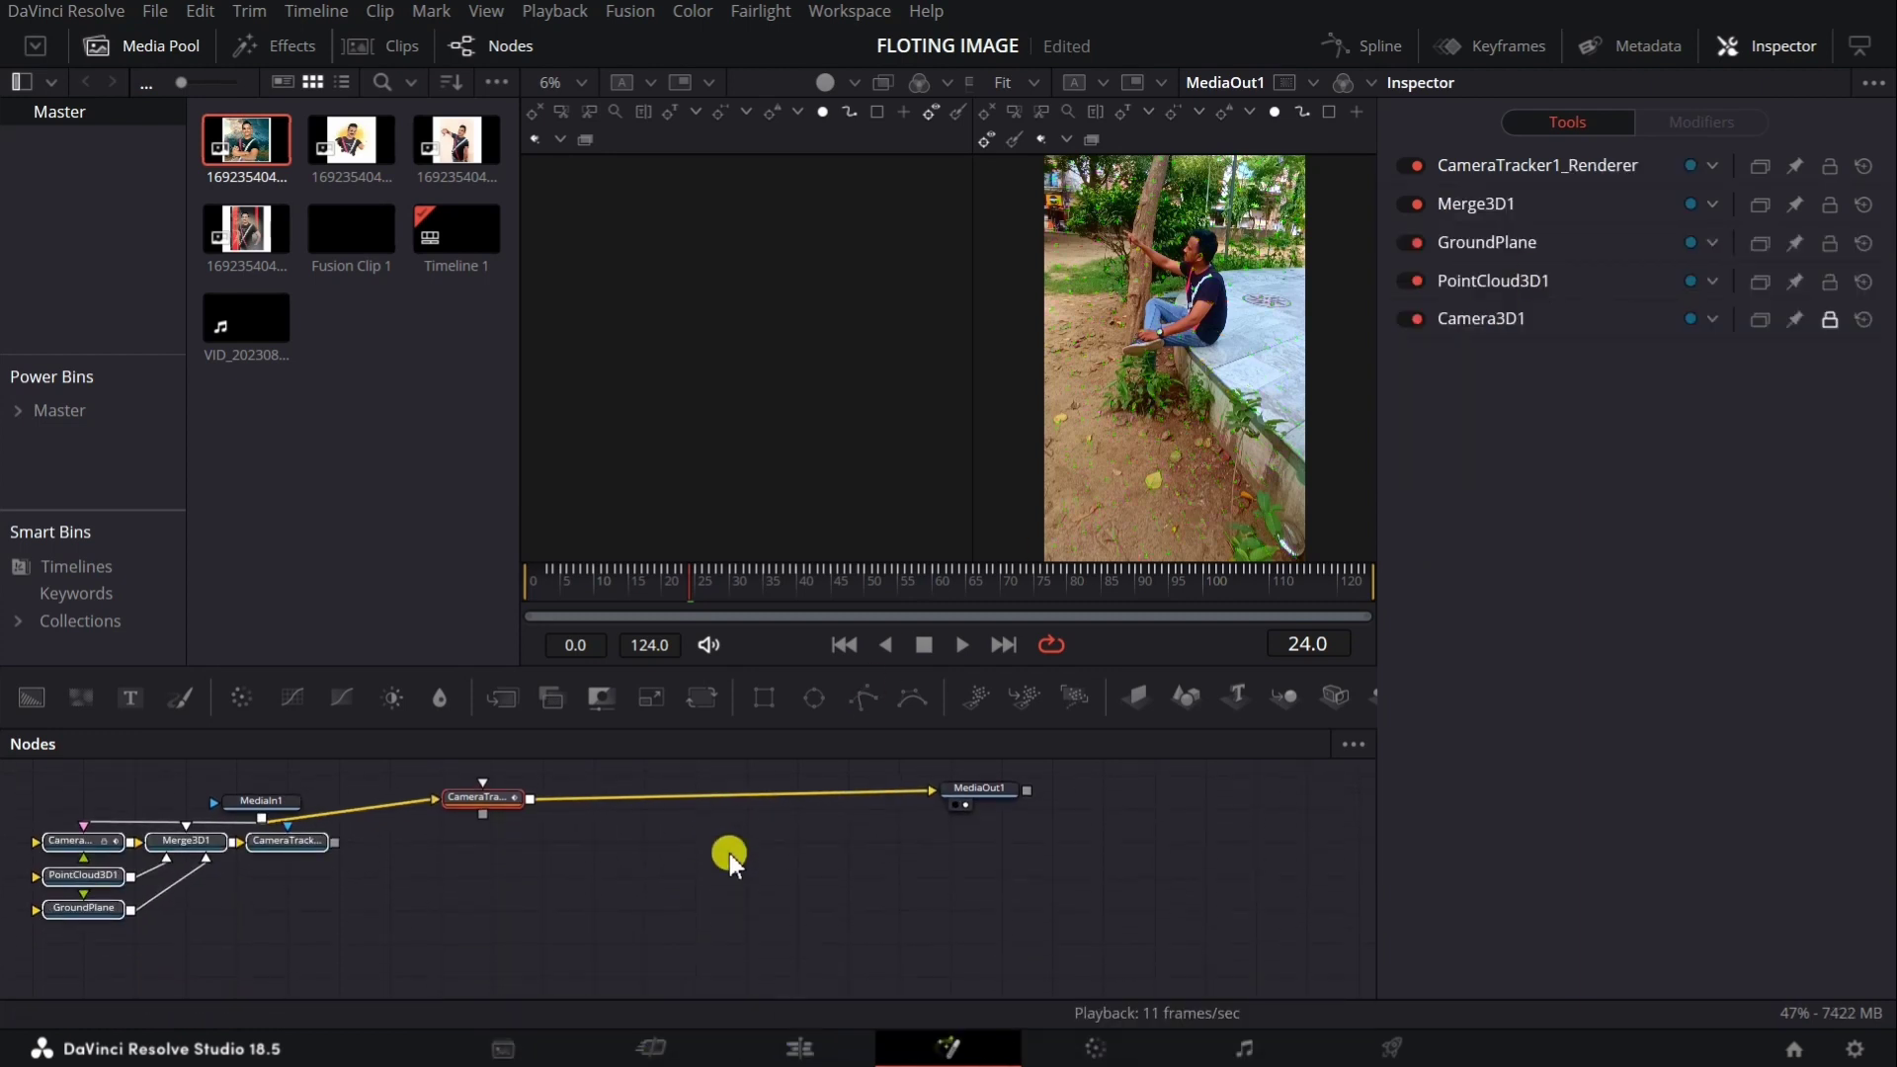
mouse_move(314, 862)
left_mouse_down()
mouse_move(696, 889)
mouse_move(934, 791)
left_mouse_up()
Delete the redundant CameraTracker node and wire a MediaIn2 photo through ImagePlane3D1 into Merge3D1.
left_click(476, 789)
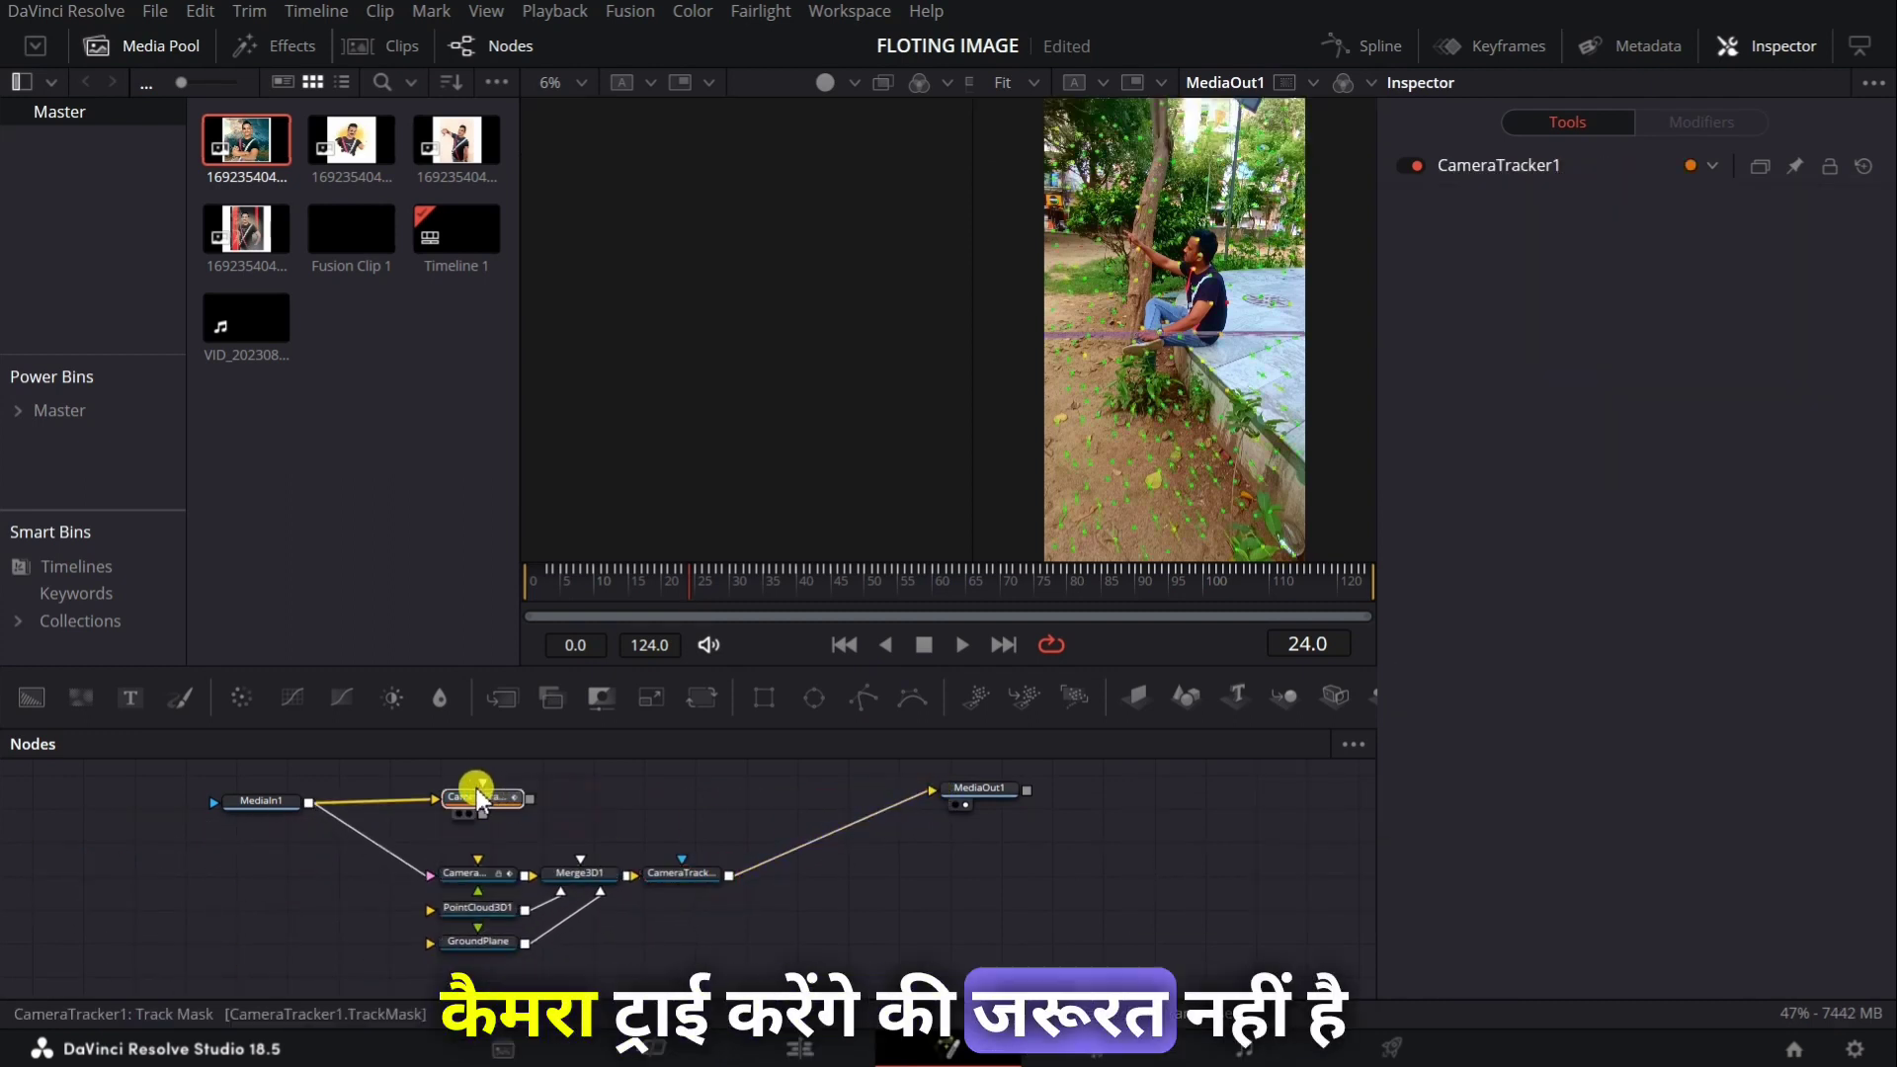
key("Delete")
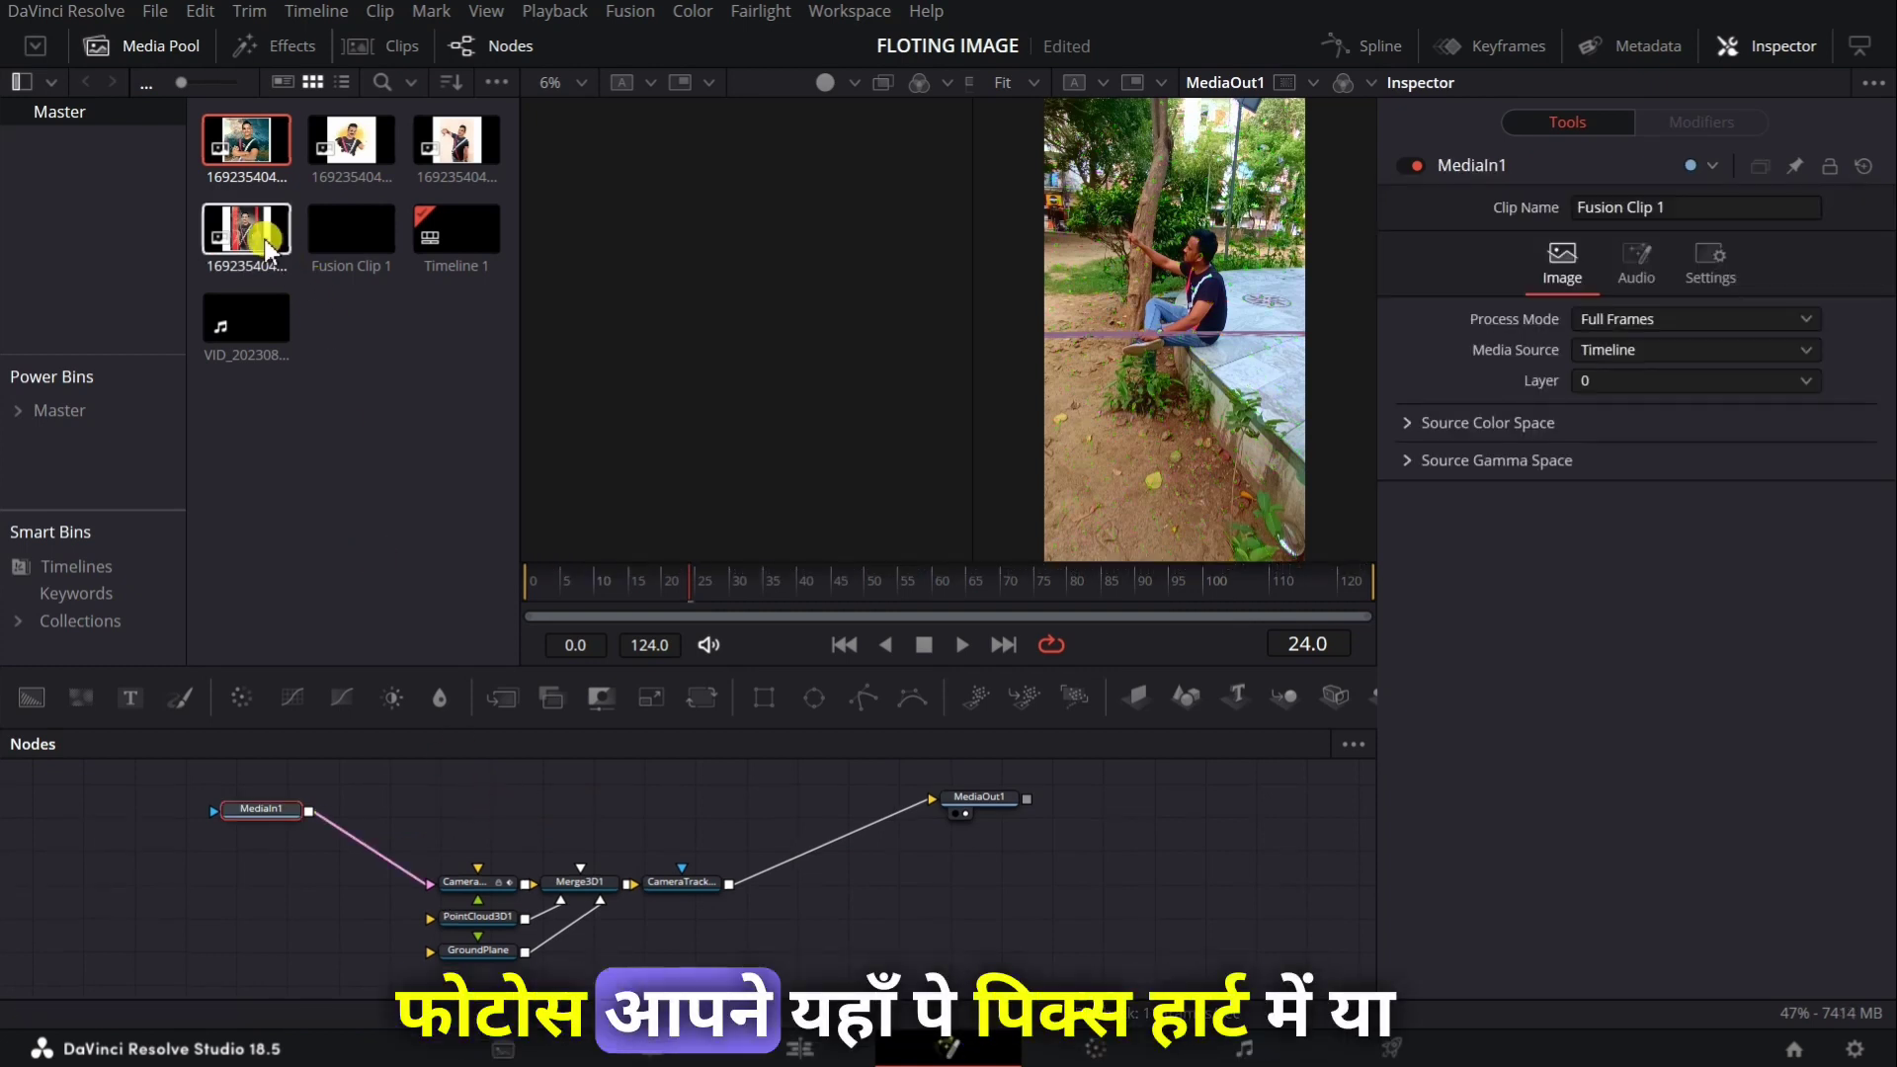
left_click_drag(242, 146, 543, 786)
mouse_move(1147, 704)
left_mouse_down()
mouse_move(585, 879)
mouse_move(561, 862)
mouse_move(585, 919)
mouse_move(584, 889)
left_mouse_up()
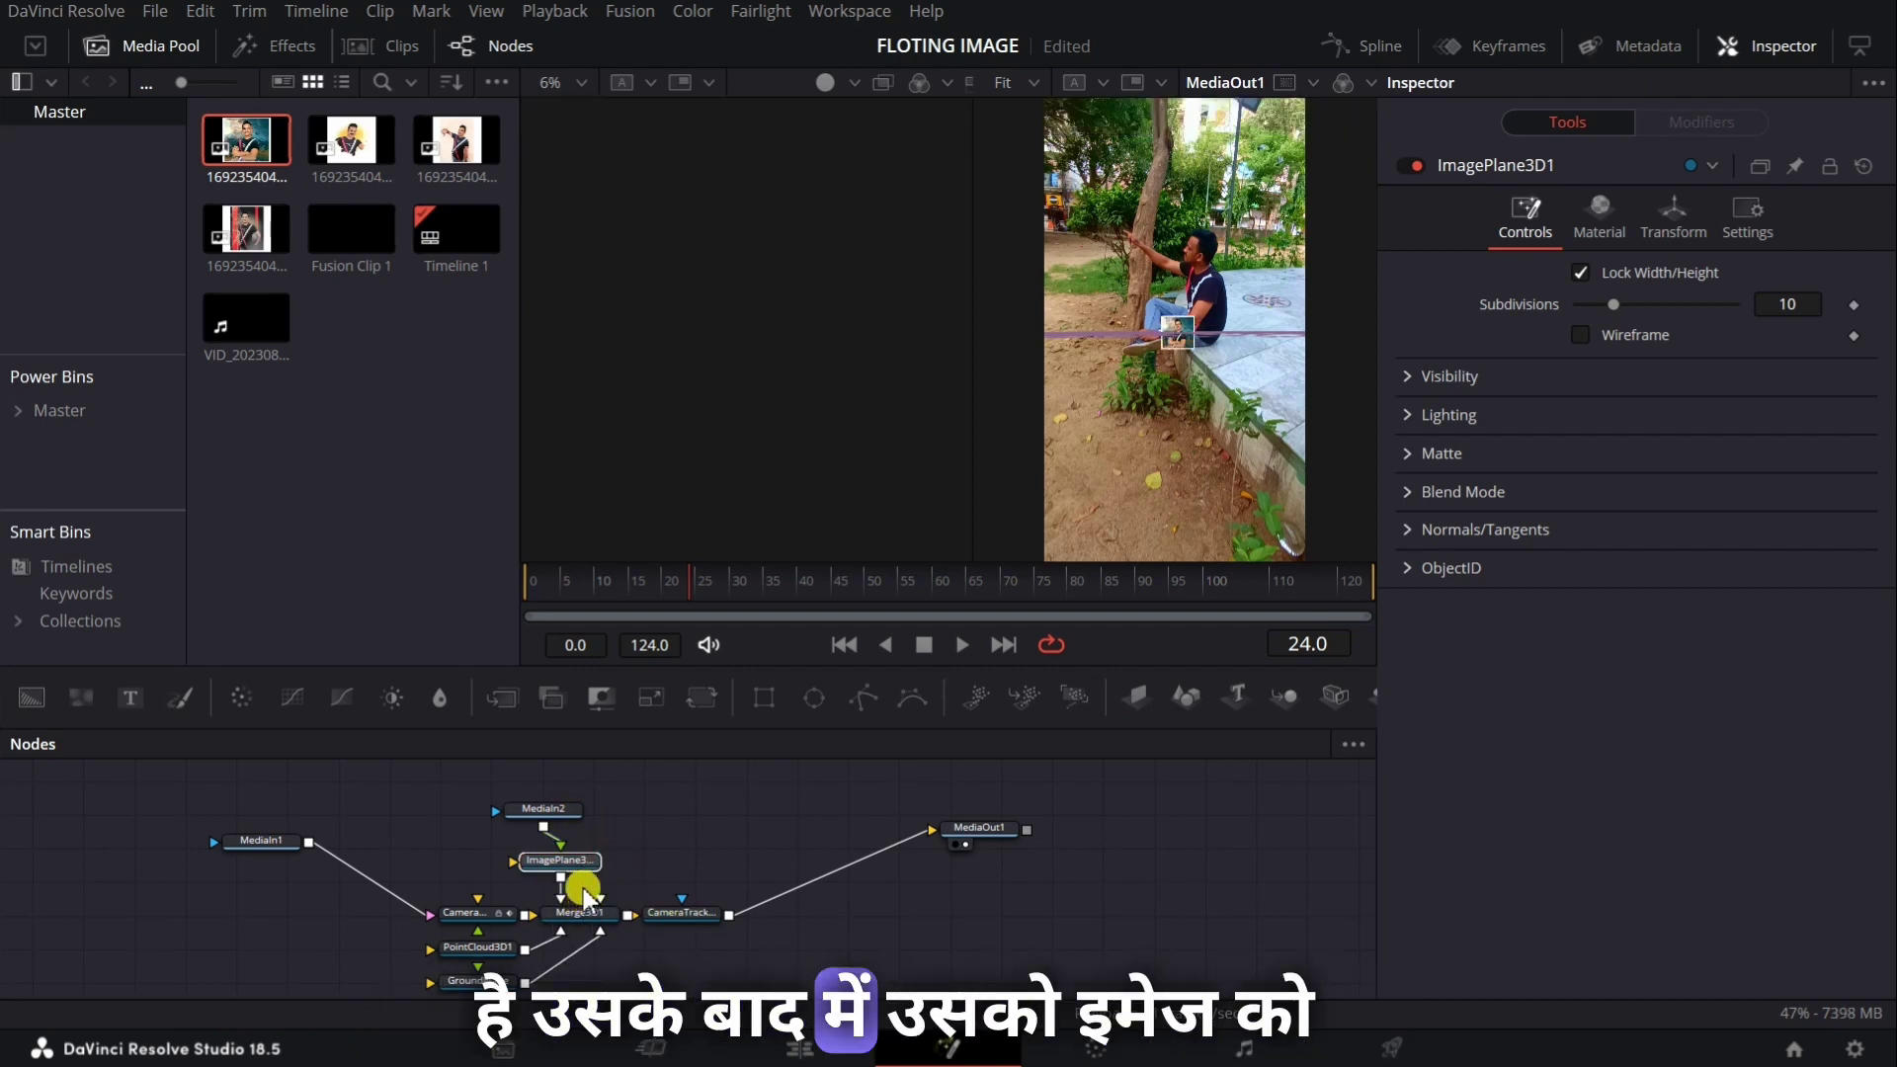
left_click(571, 868)
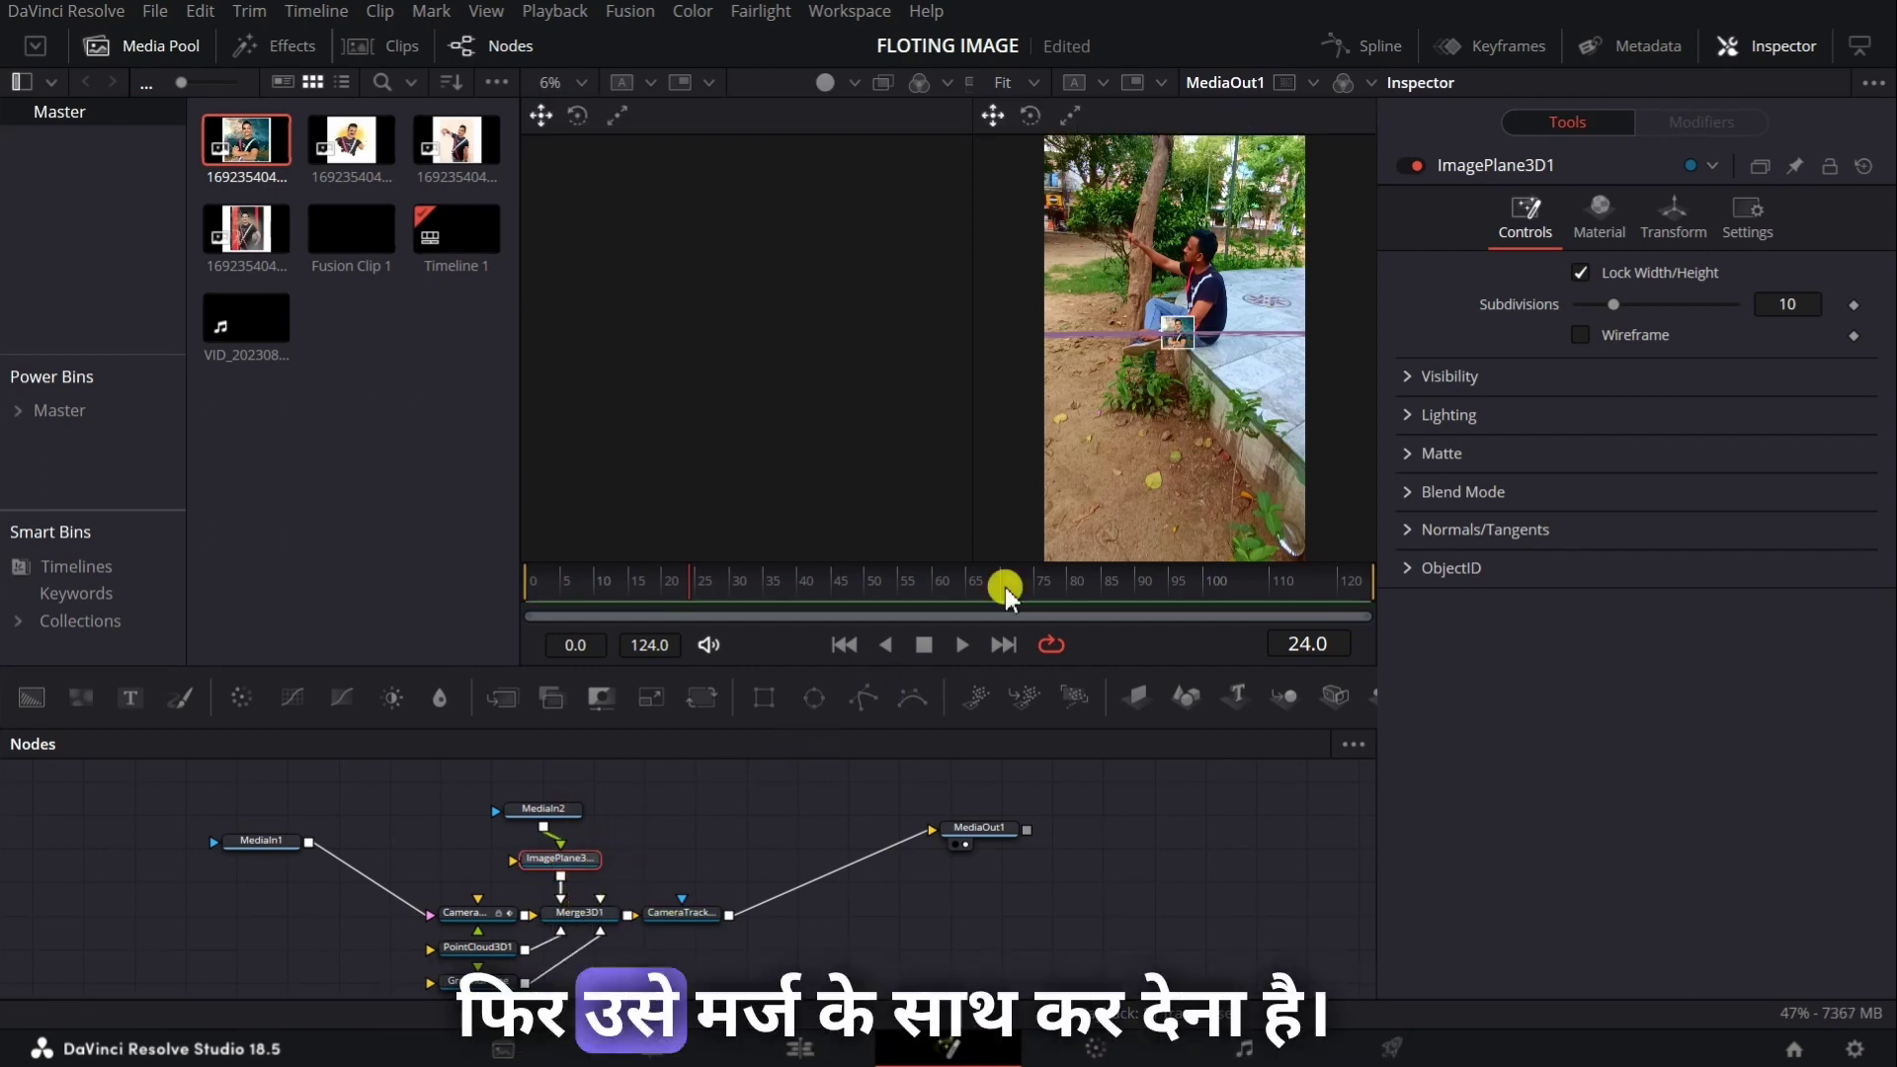
scroll(745, 805, "down", 3)
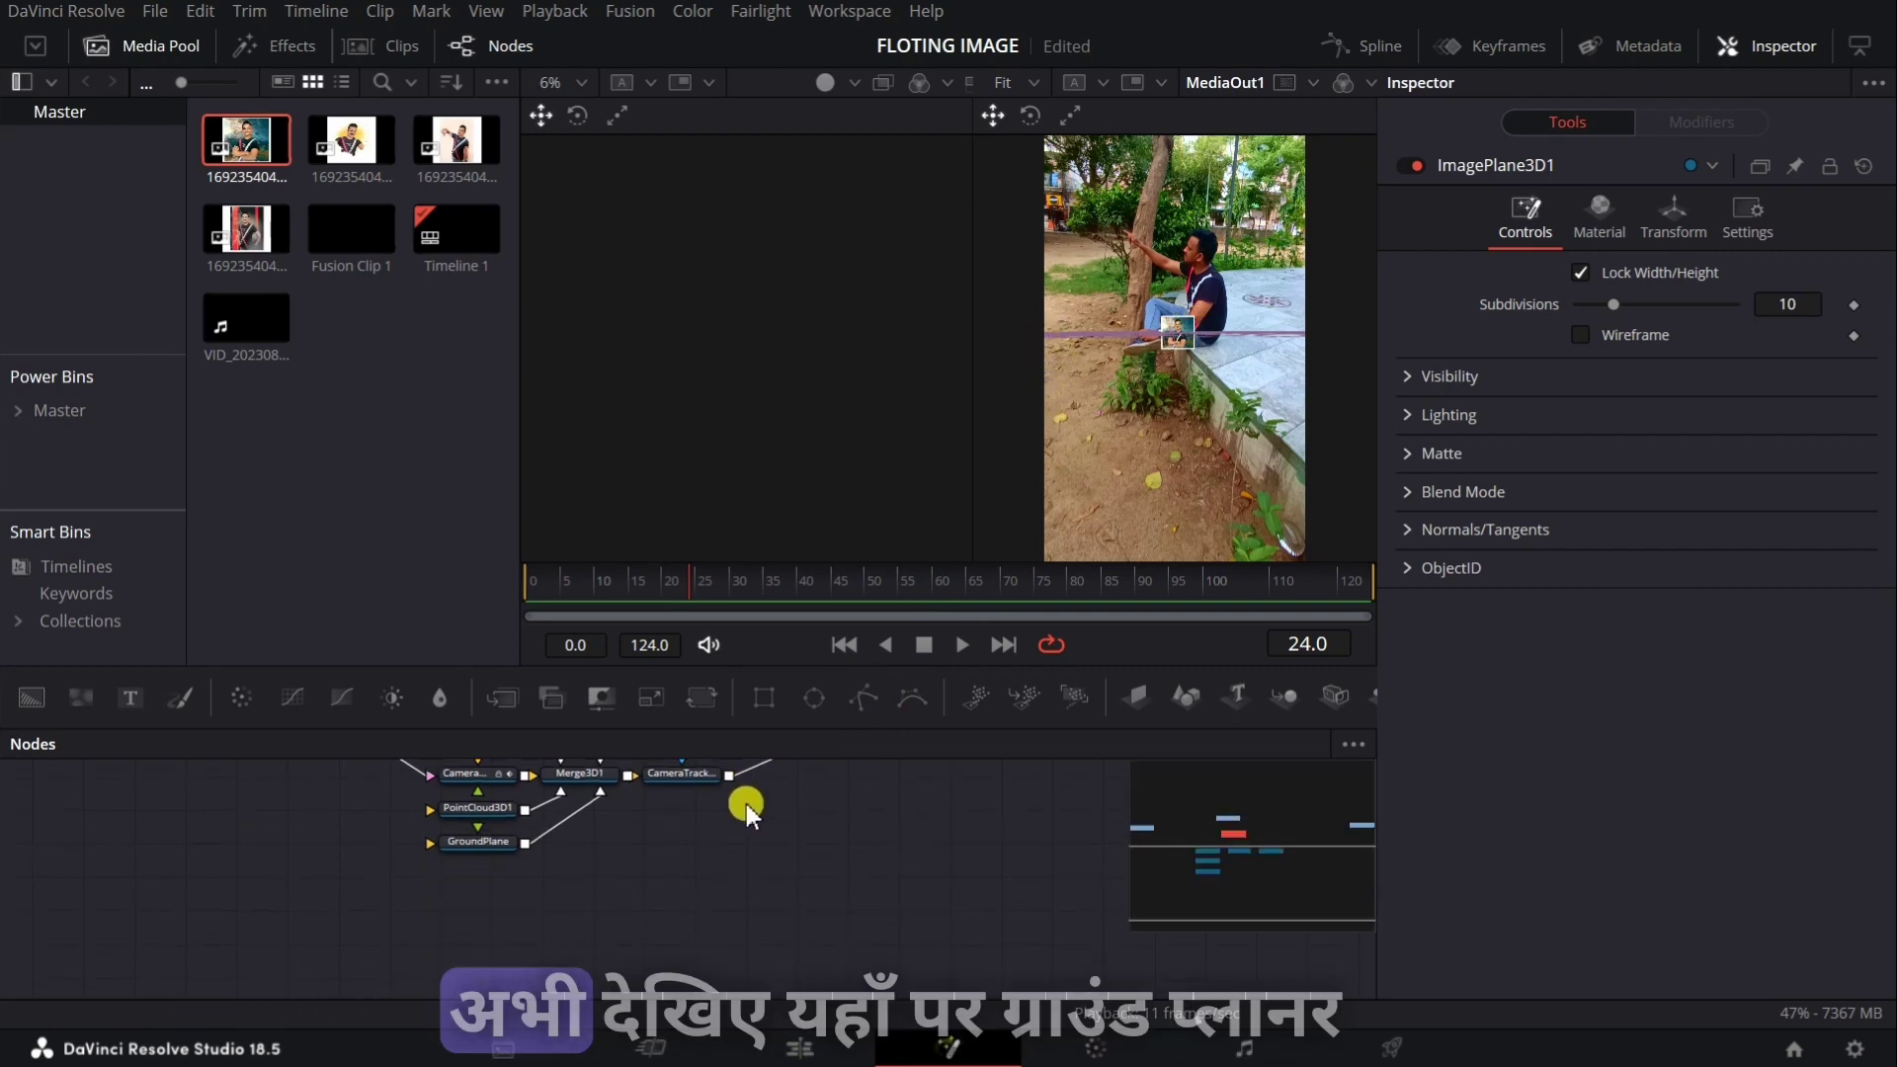
left_click(474, 842)
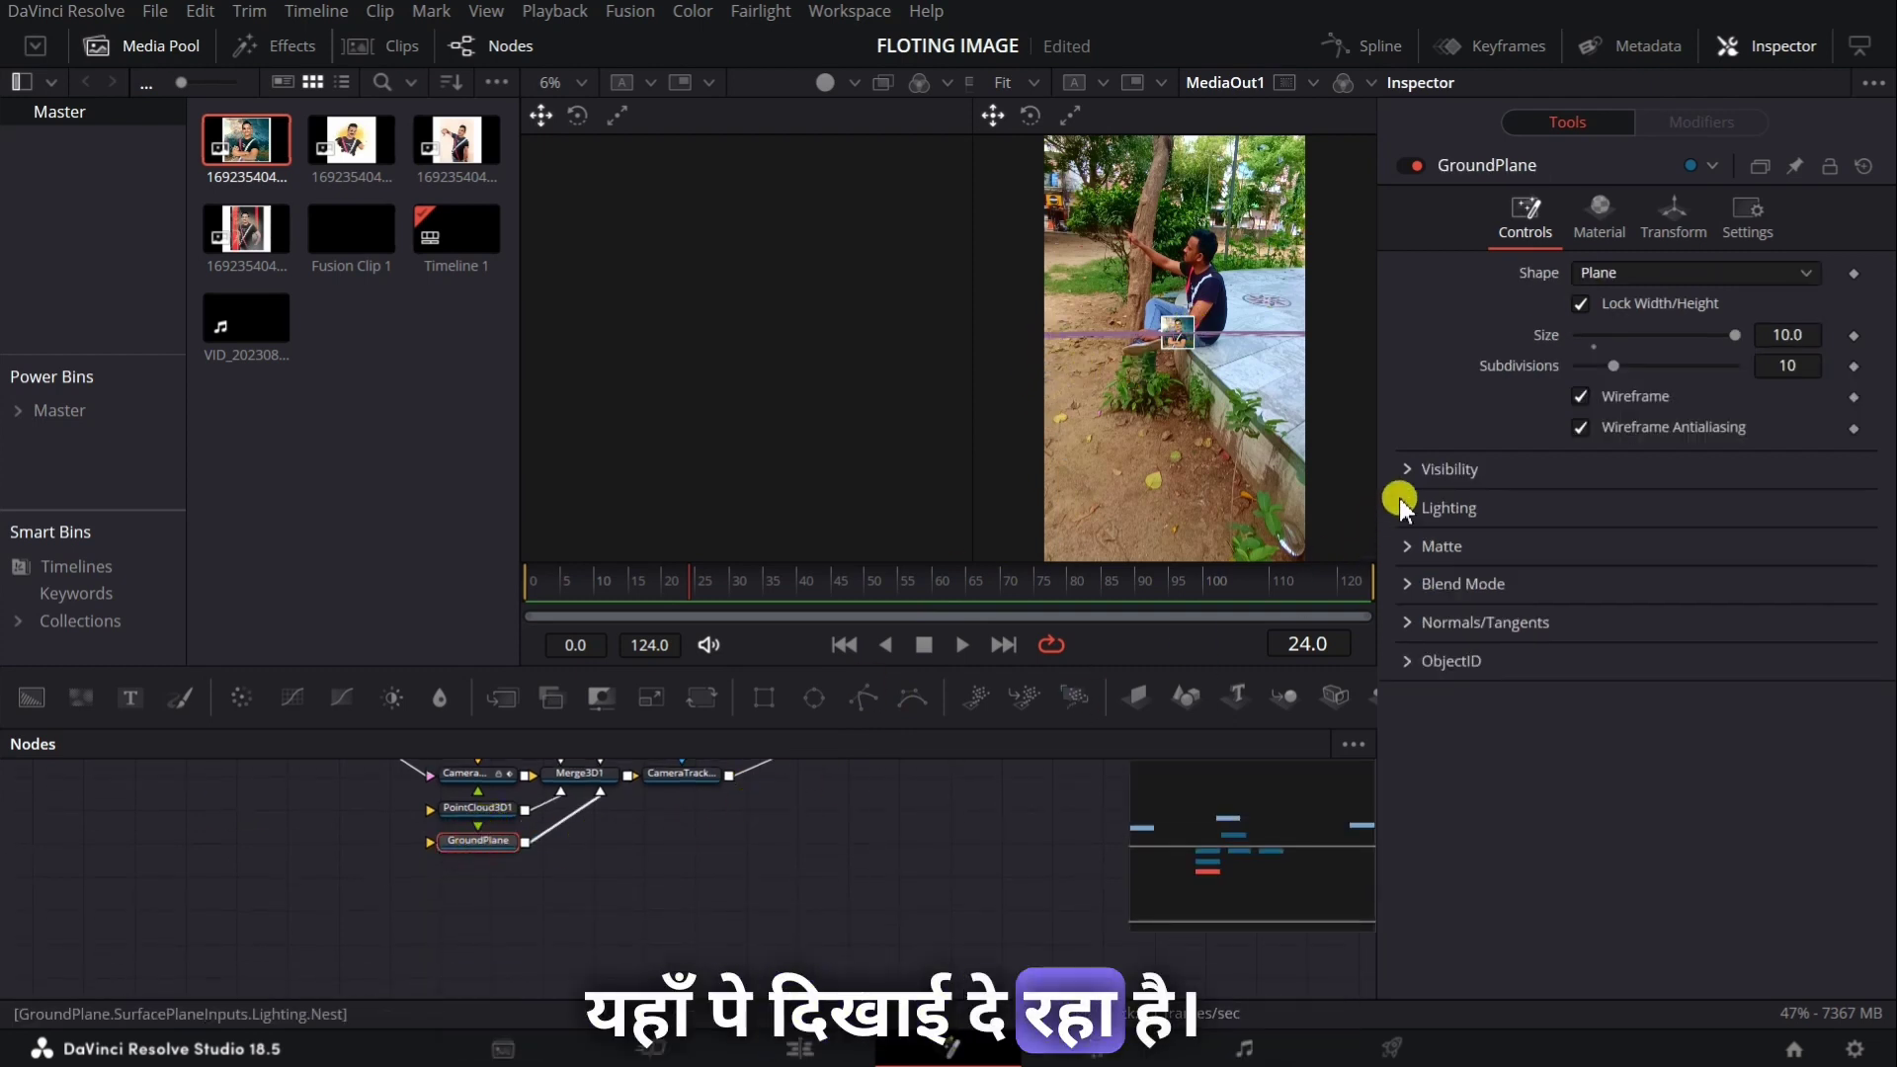
Hide the GroundPlane by unchecking its Visibility > Visible option.
left_click(1413, 471)
left_click(1580, 501)
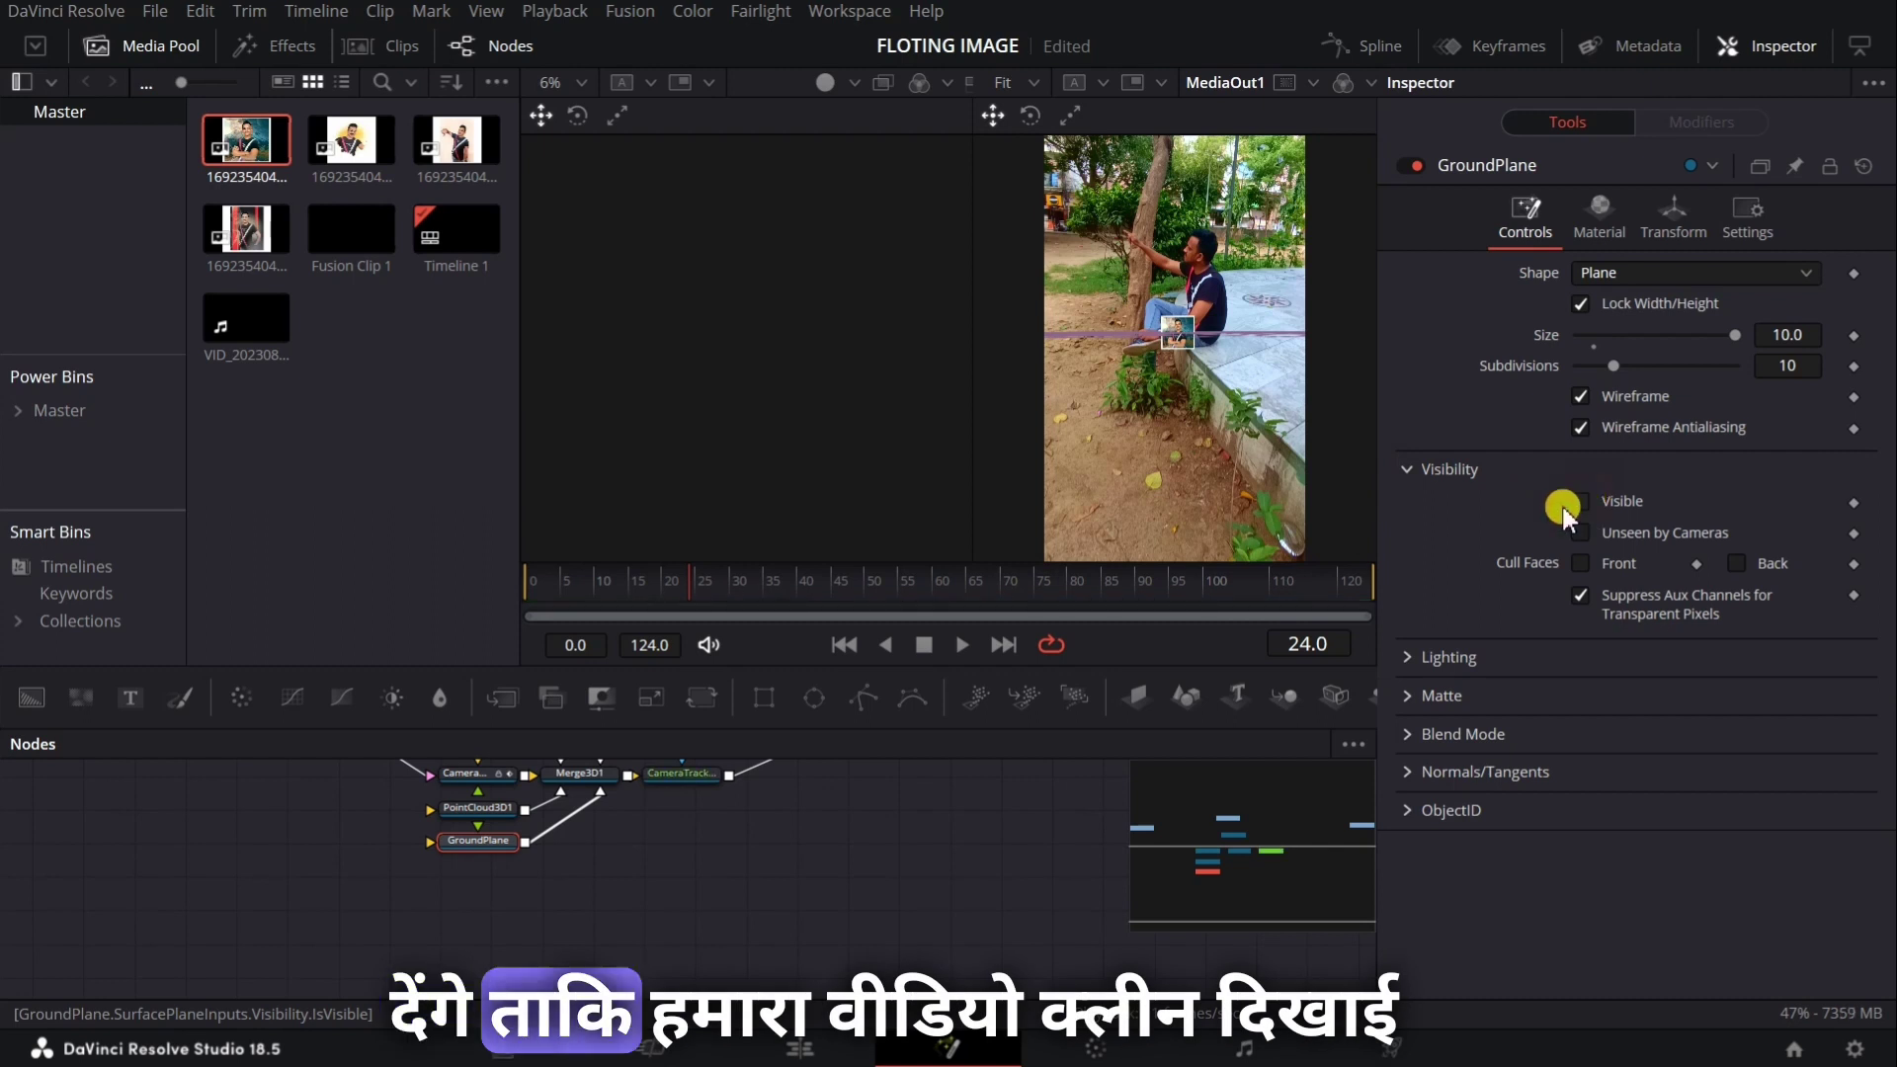
scroll(915, 804, "up", 3)
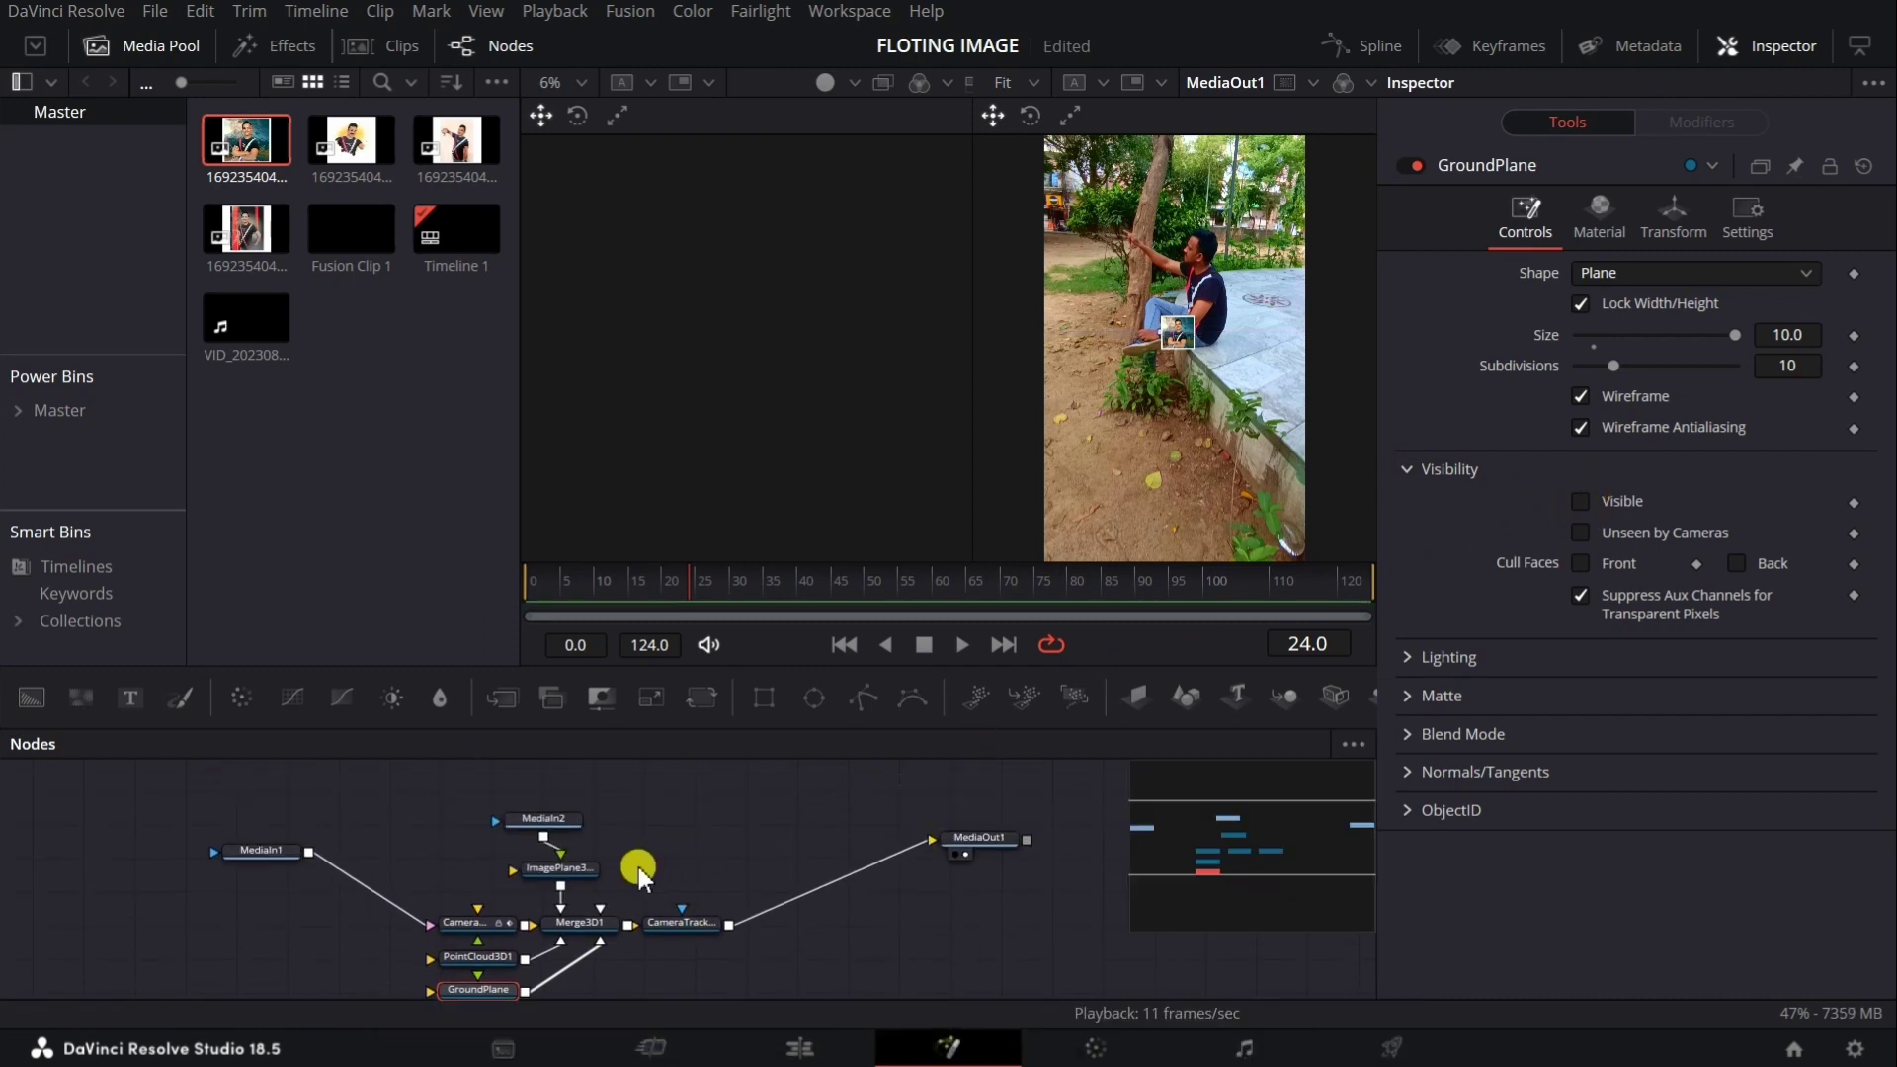
Set ImagePlane3D1 translation 0.203/-0.58/6.52, scale 0.71, Y rotation -20.9, and check playback.
left_click(574, 869)
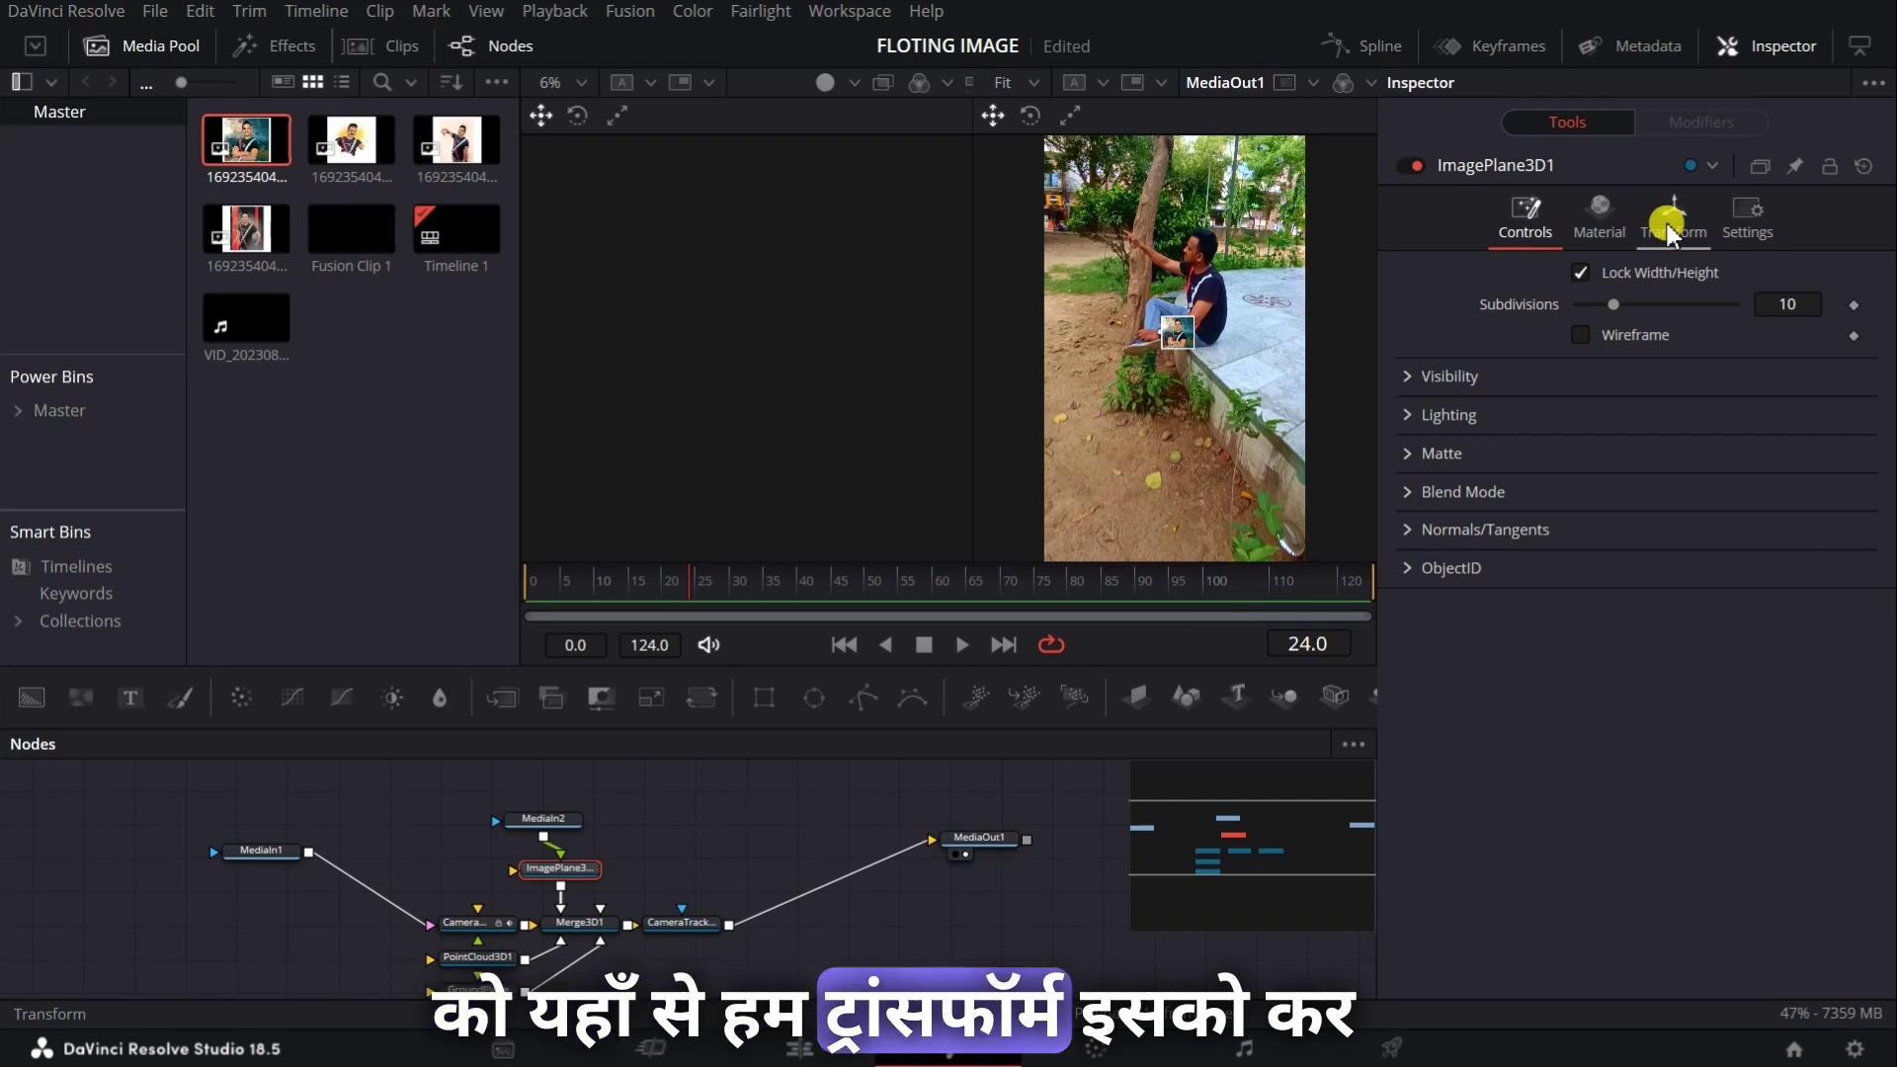
left_click(1670, 235)
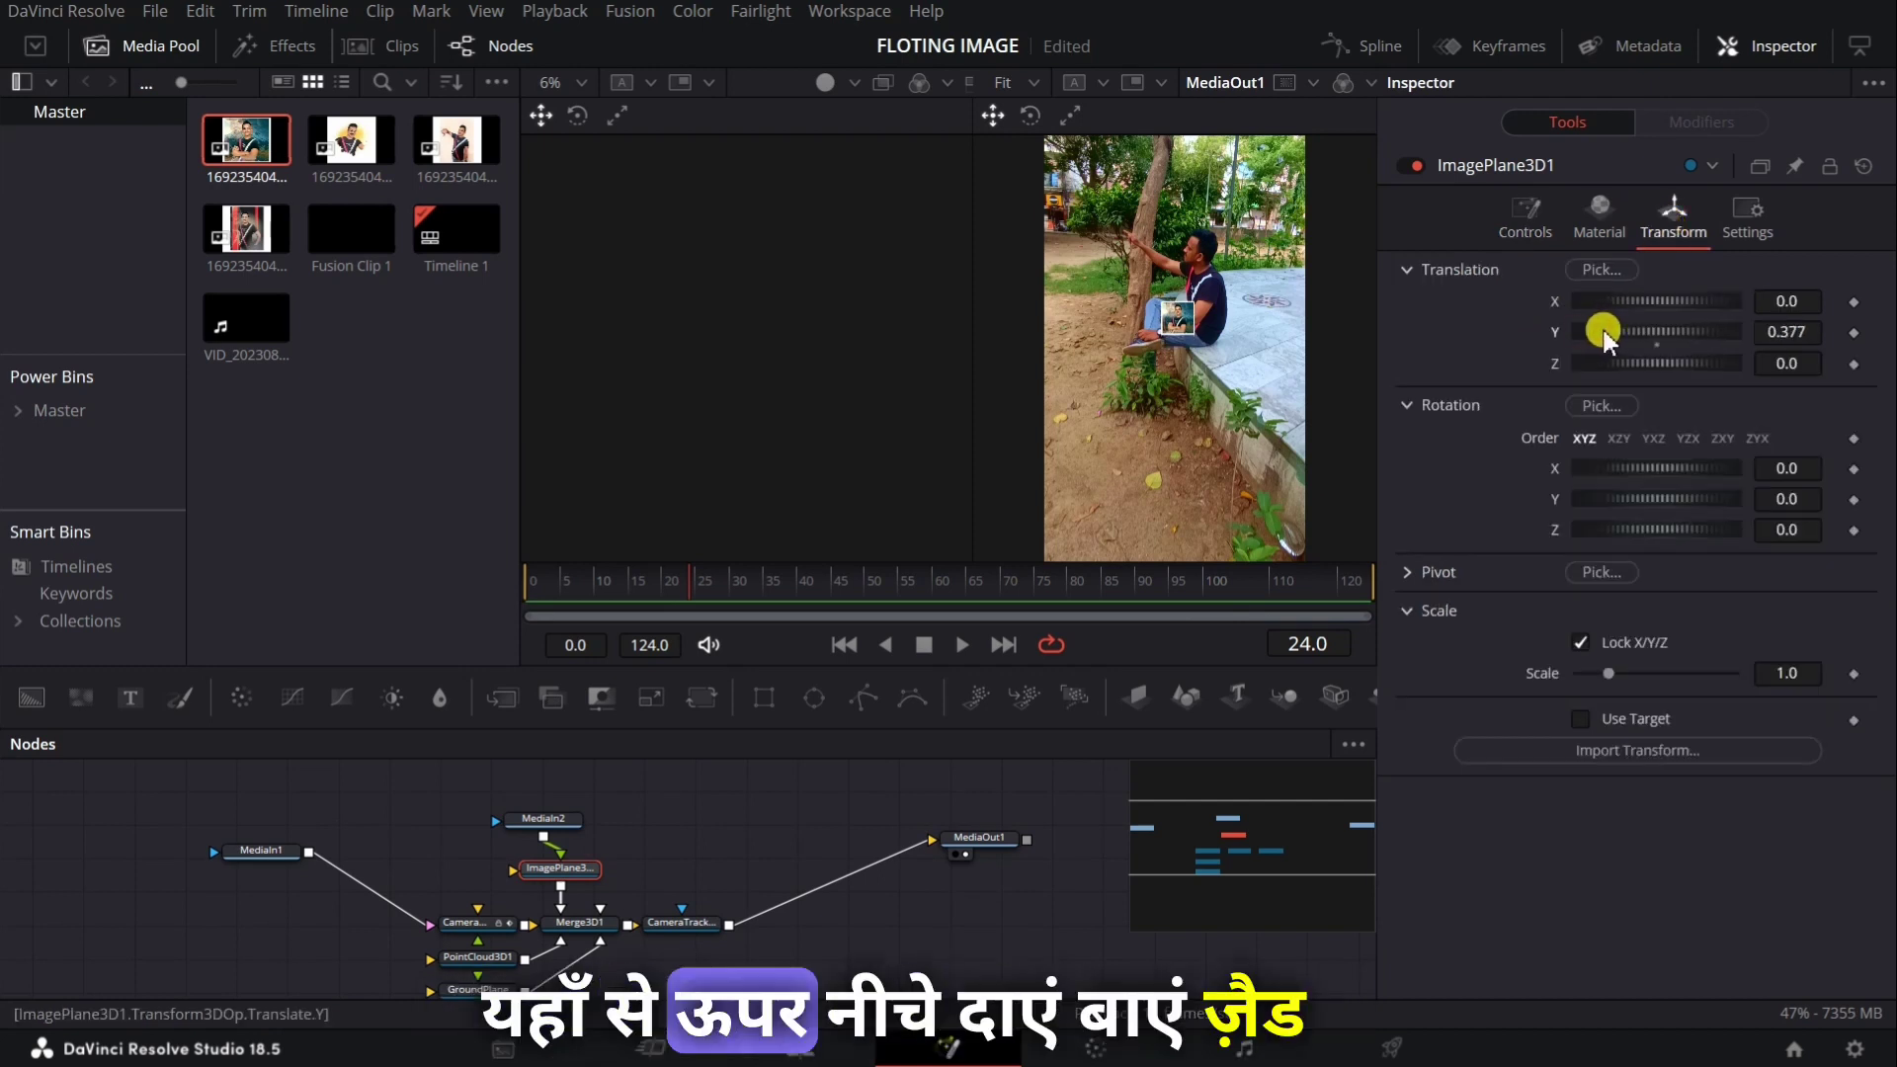
mouse_move(1602, 317)
left_mouse_down()
mouse_move(1615, 355)
mouse_move(1672, 380)
mouse_move(1597, 339)
mouse_move(1670, 305)
mouse_move(1667, 368)
mouse_move(1652, 312)
left_mouse_up()
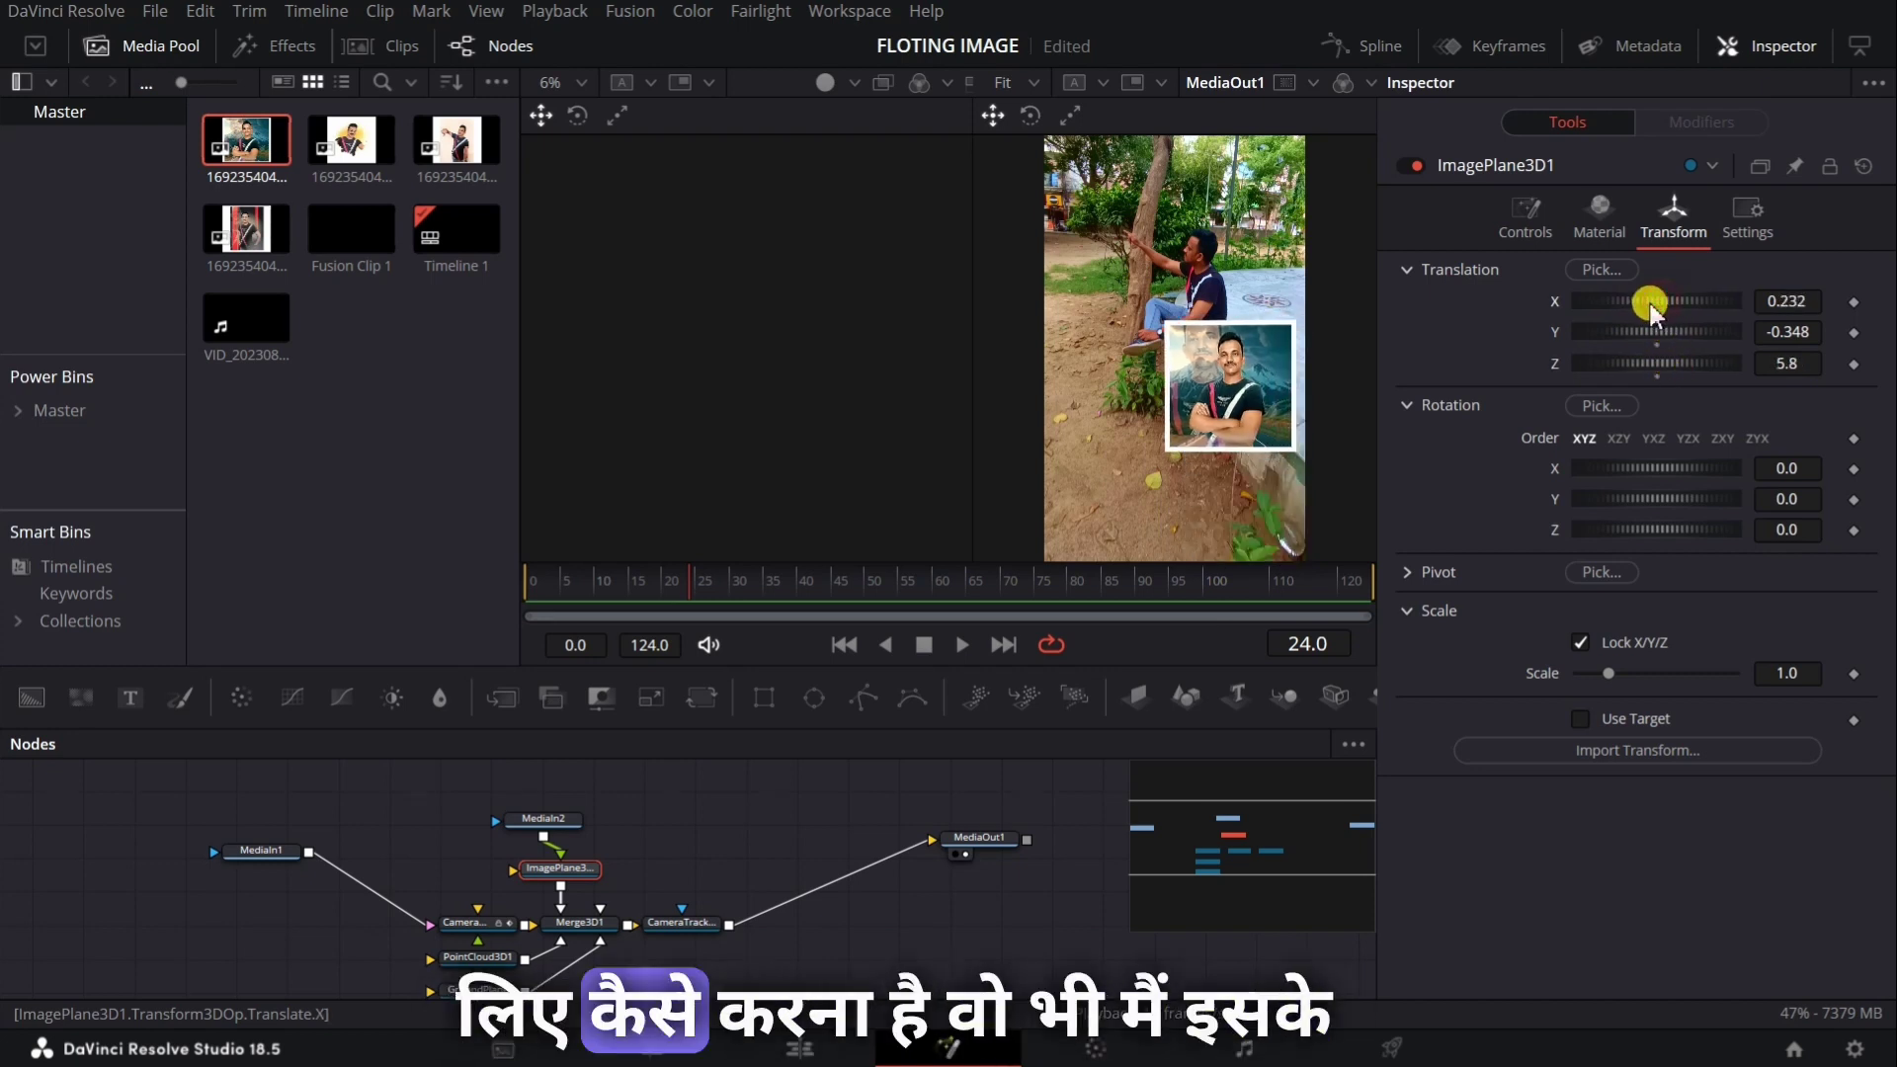
left_click_drag(1609, 673, 1603, 678)
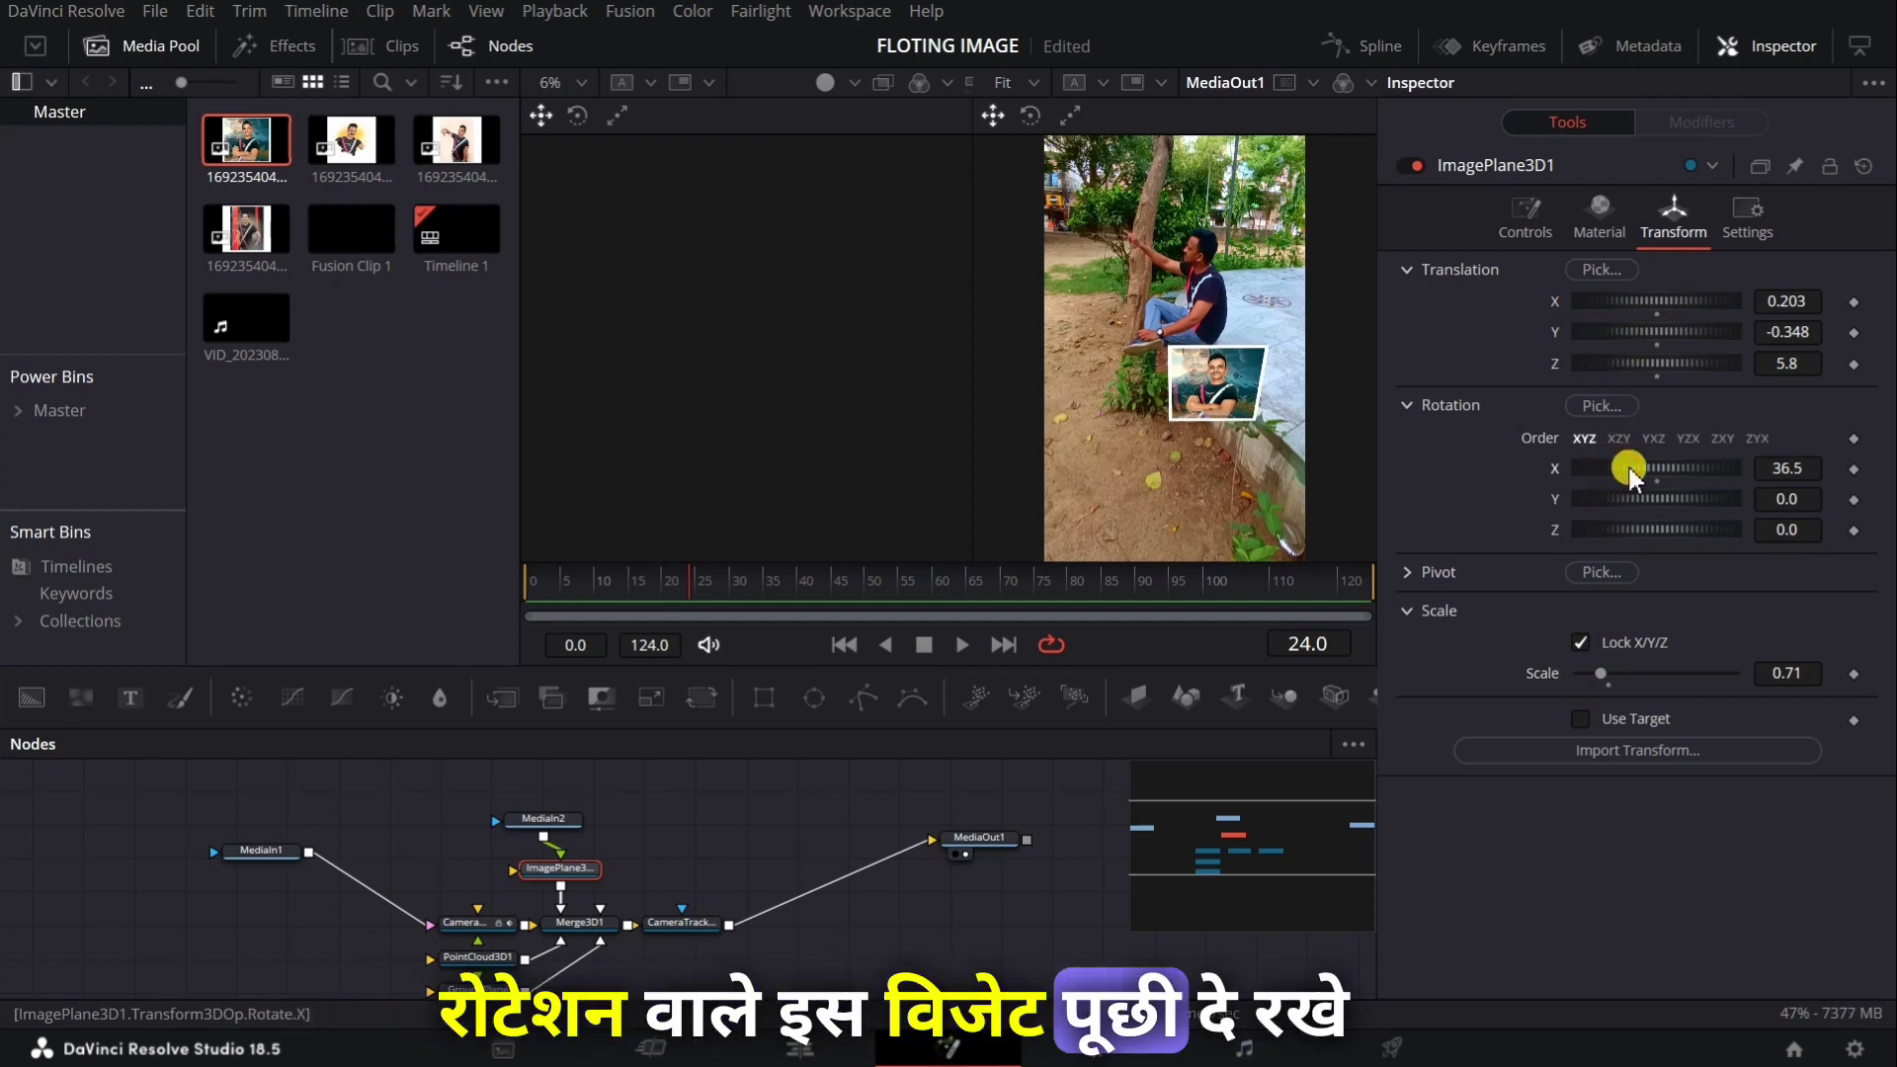
left_click_drag(1628, 472, 1613, 477)
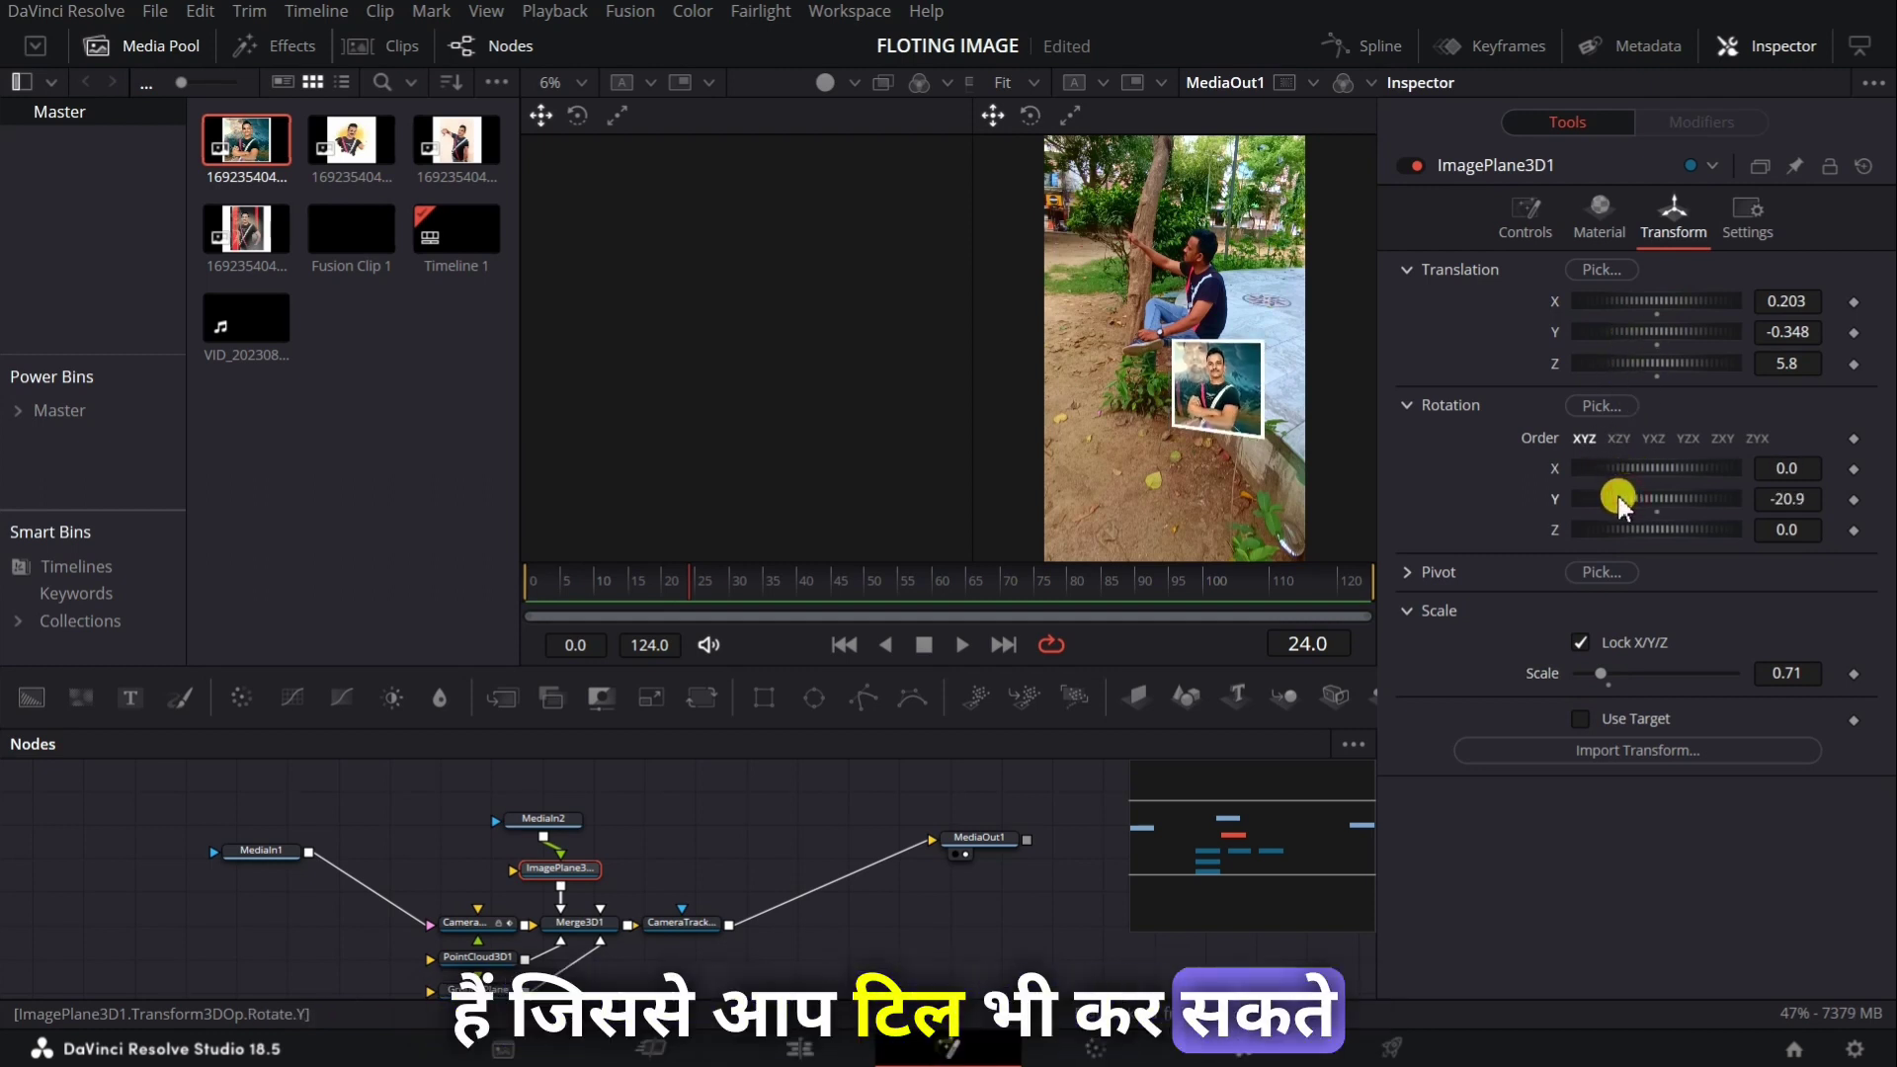
mouse_move(1651, 368)
left_mouse_down()
mouse_move(1662, 387)
mouse_move(1651, 348)
left_mouse_up()
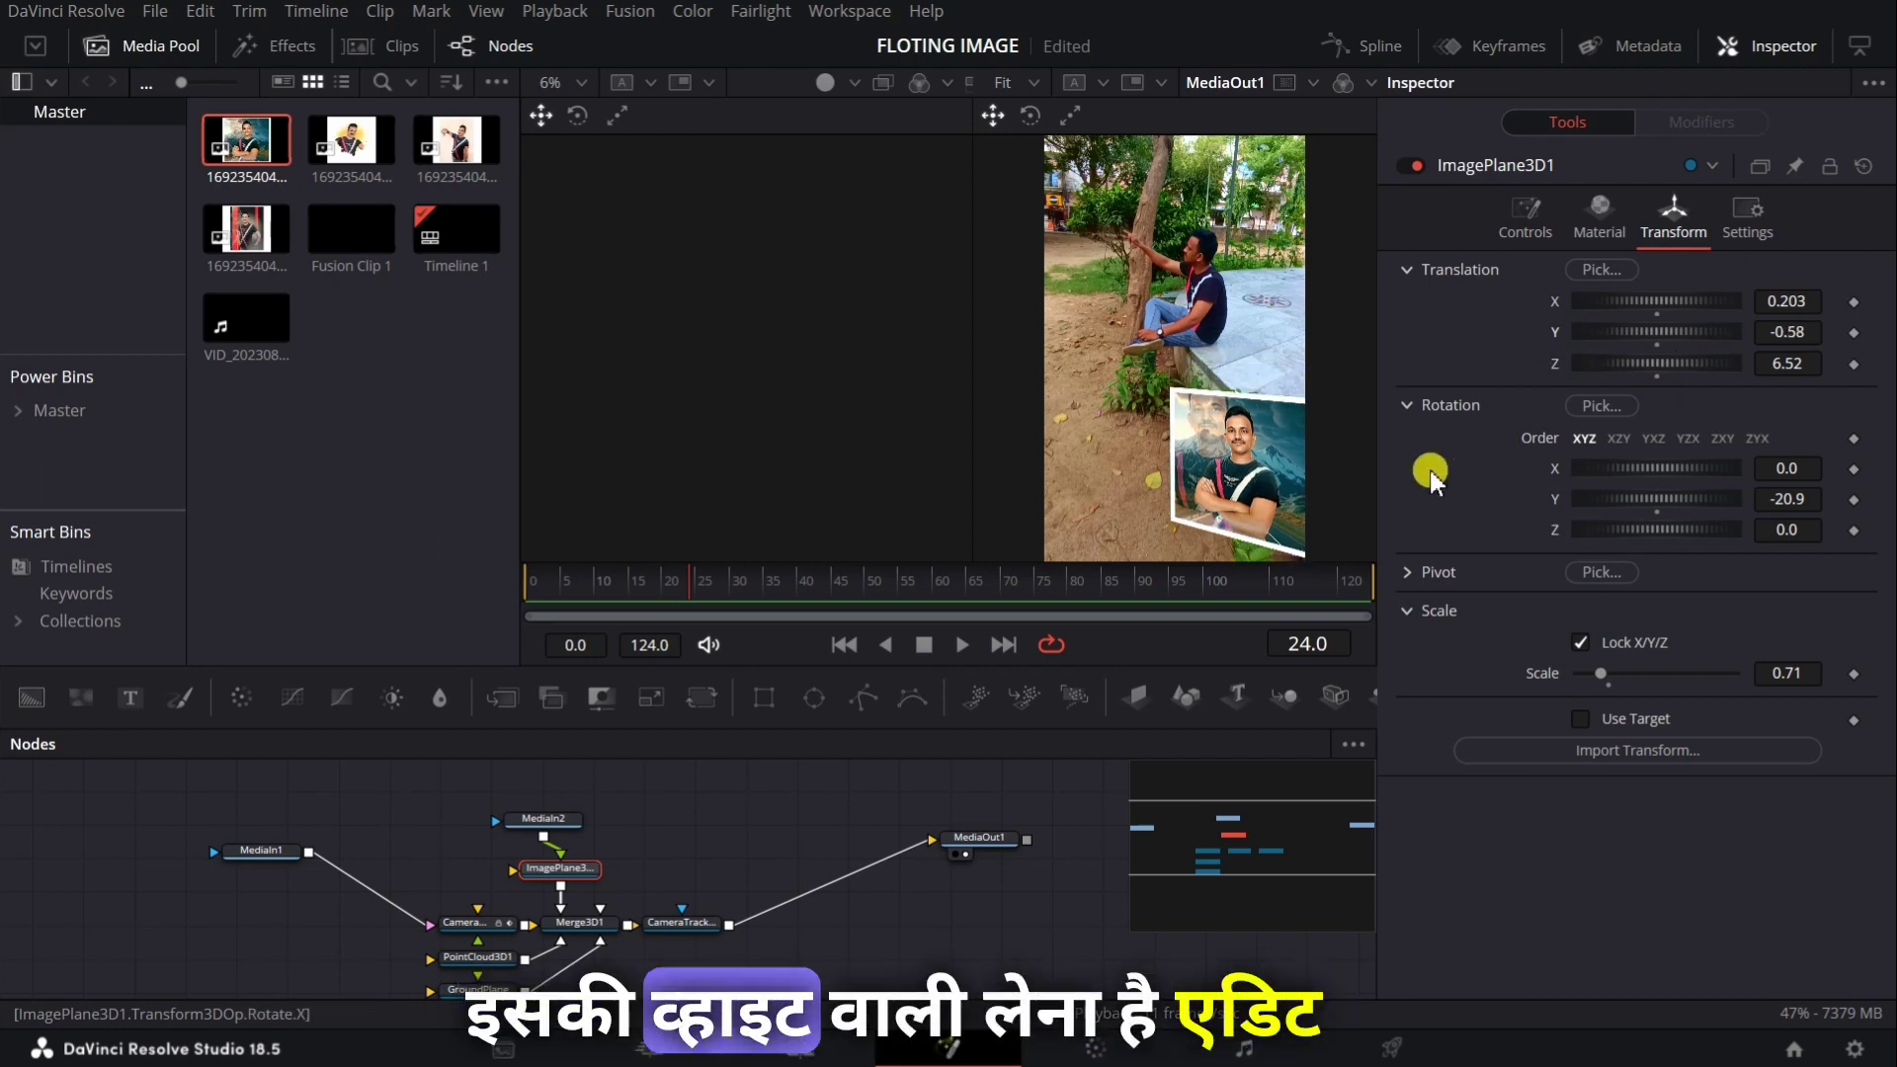
left_click_drag(699, 583, 572, 583)
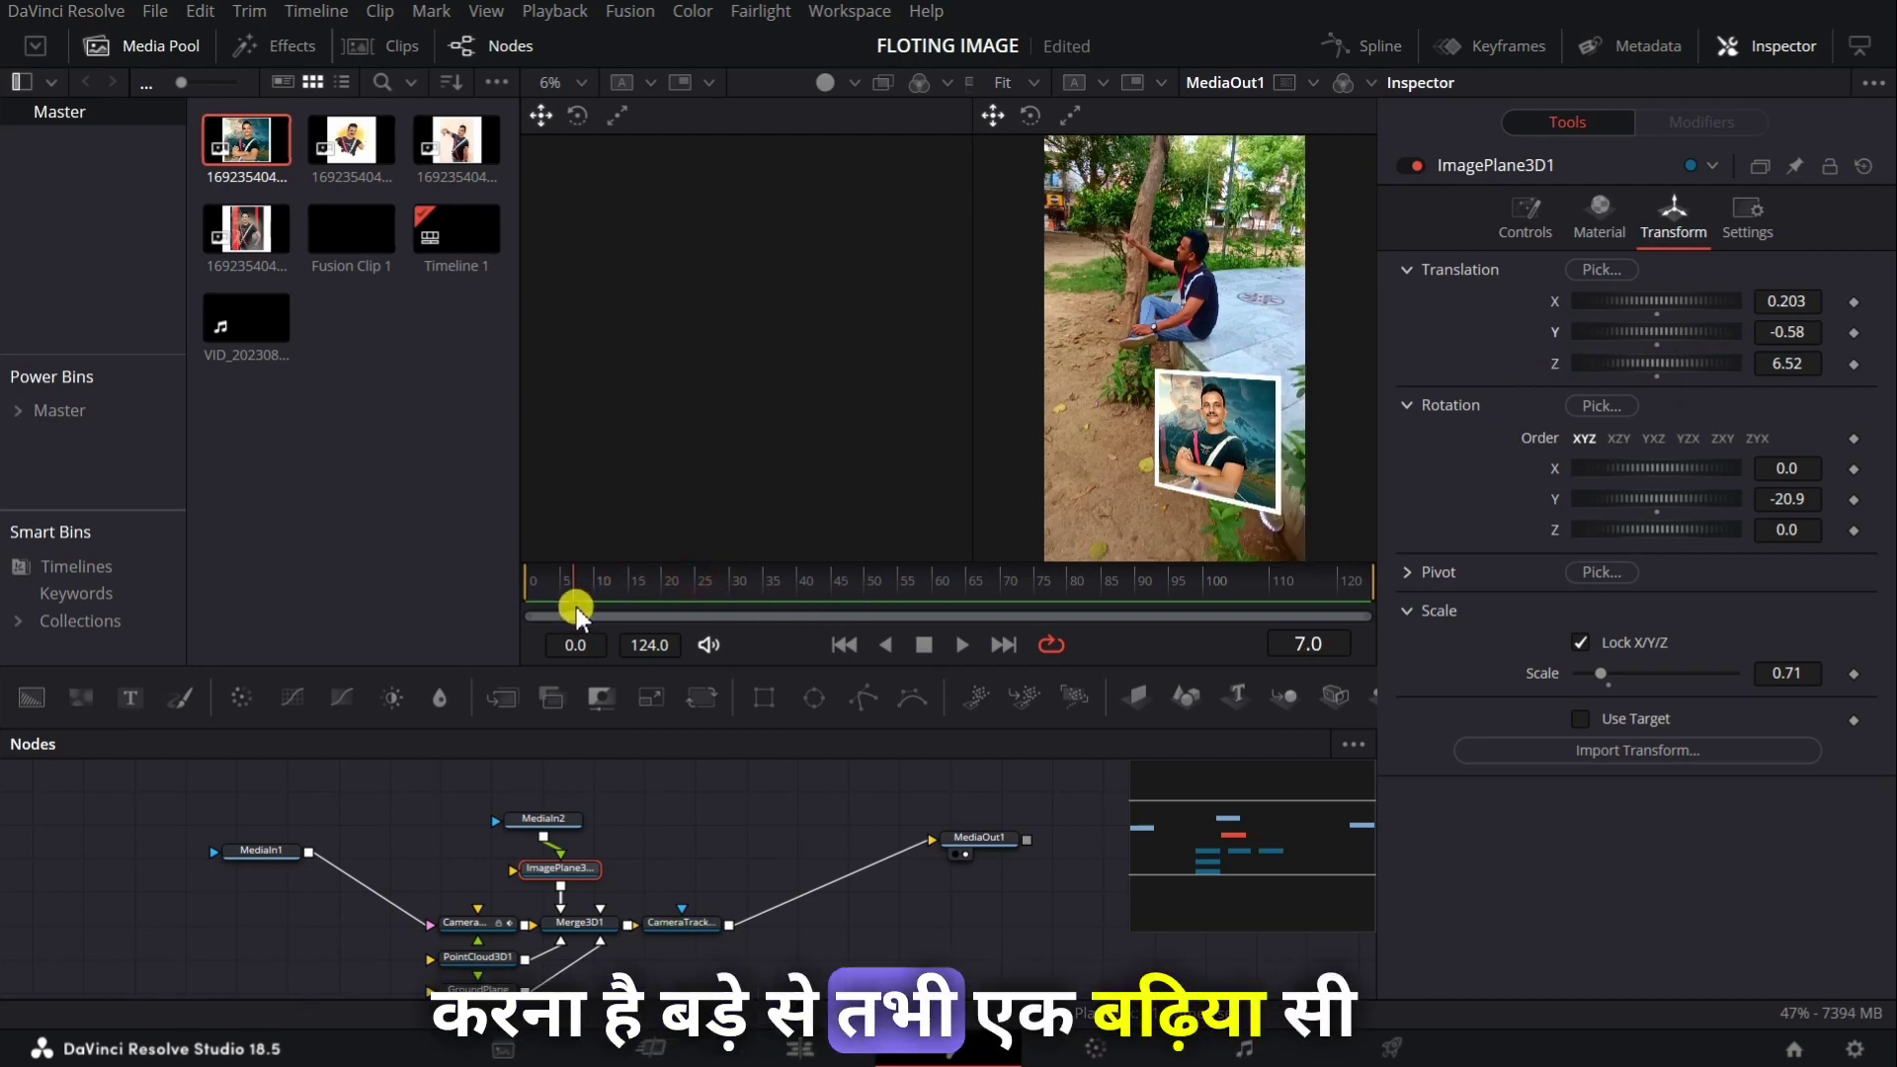
left_click(964, 646)
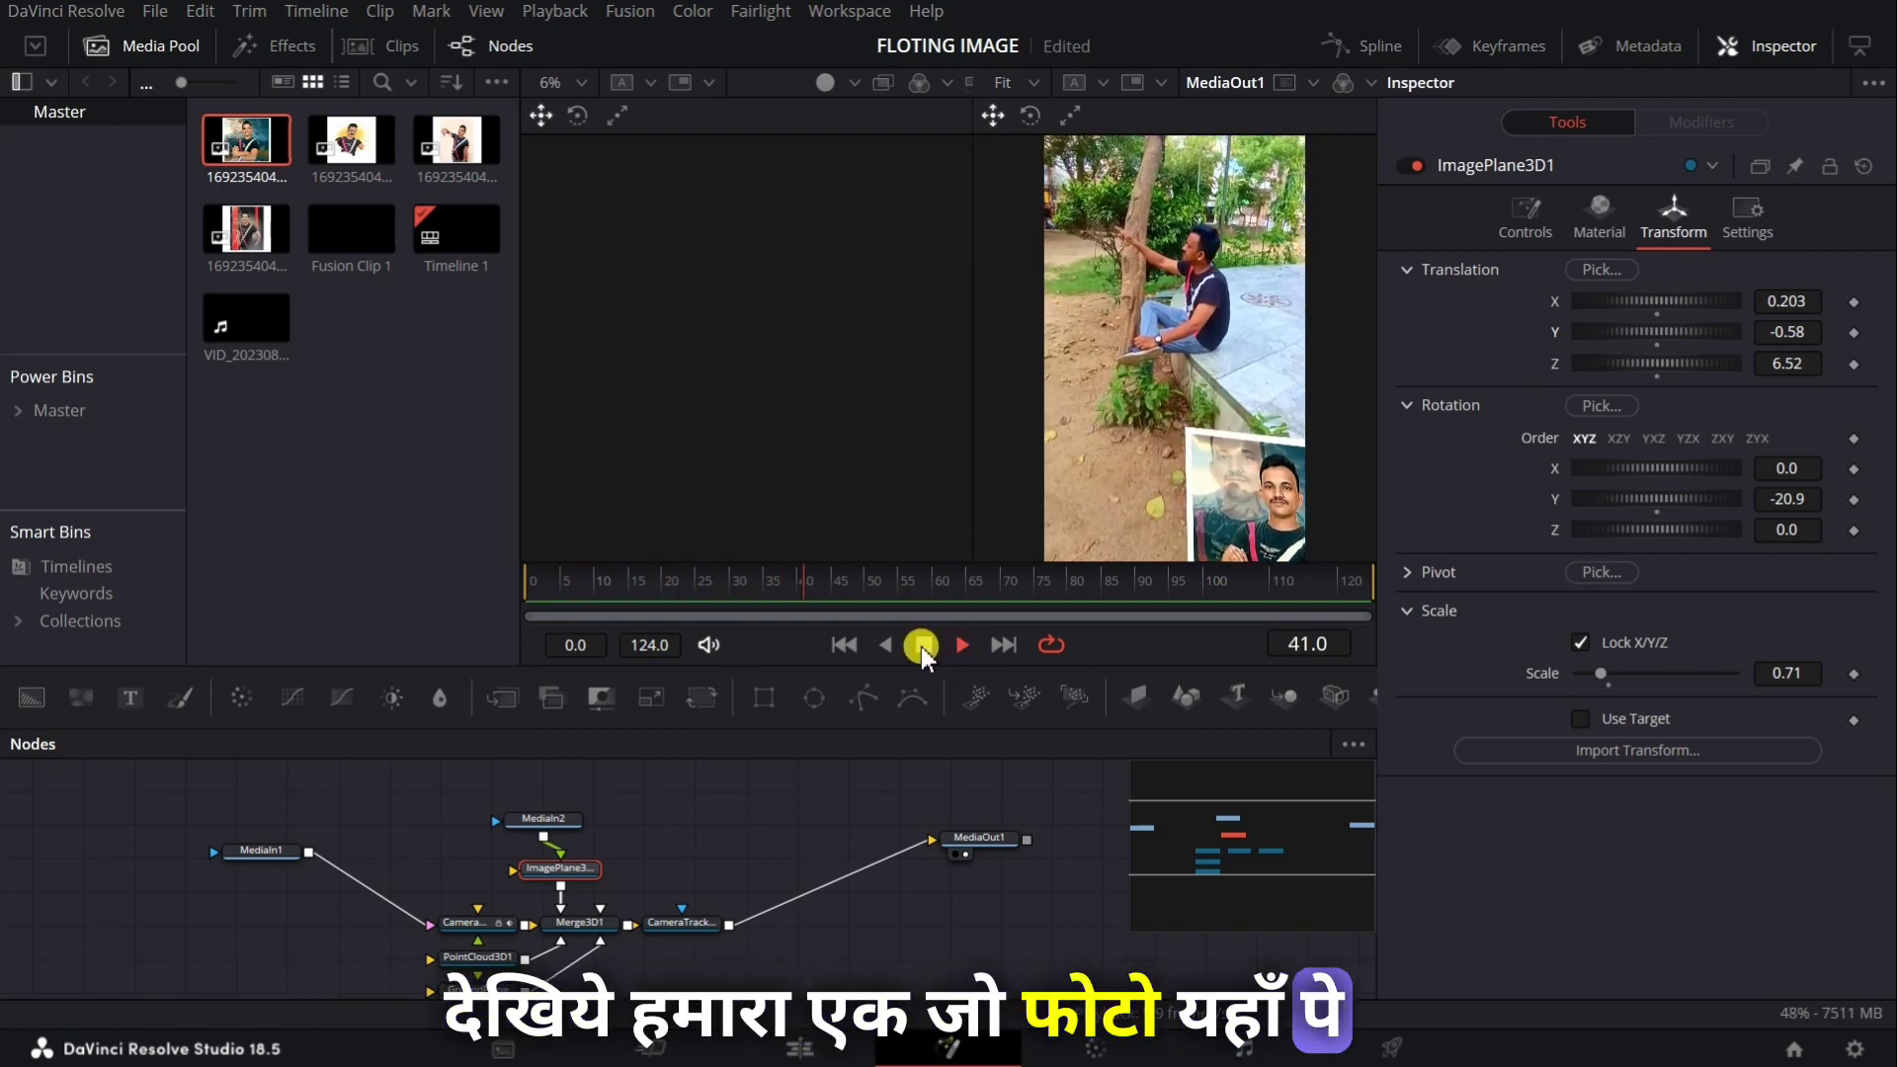
left_click(921, 645)
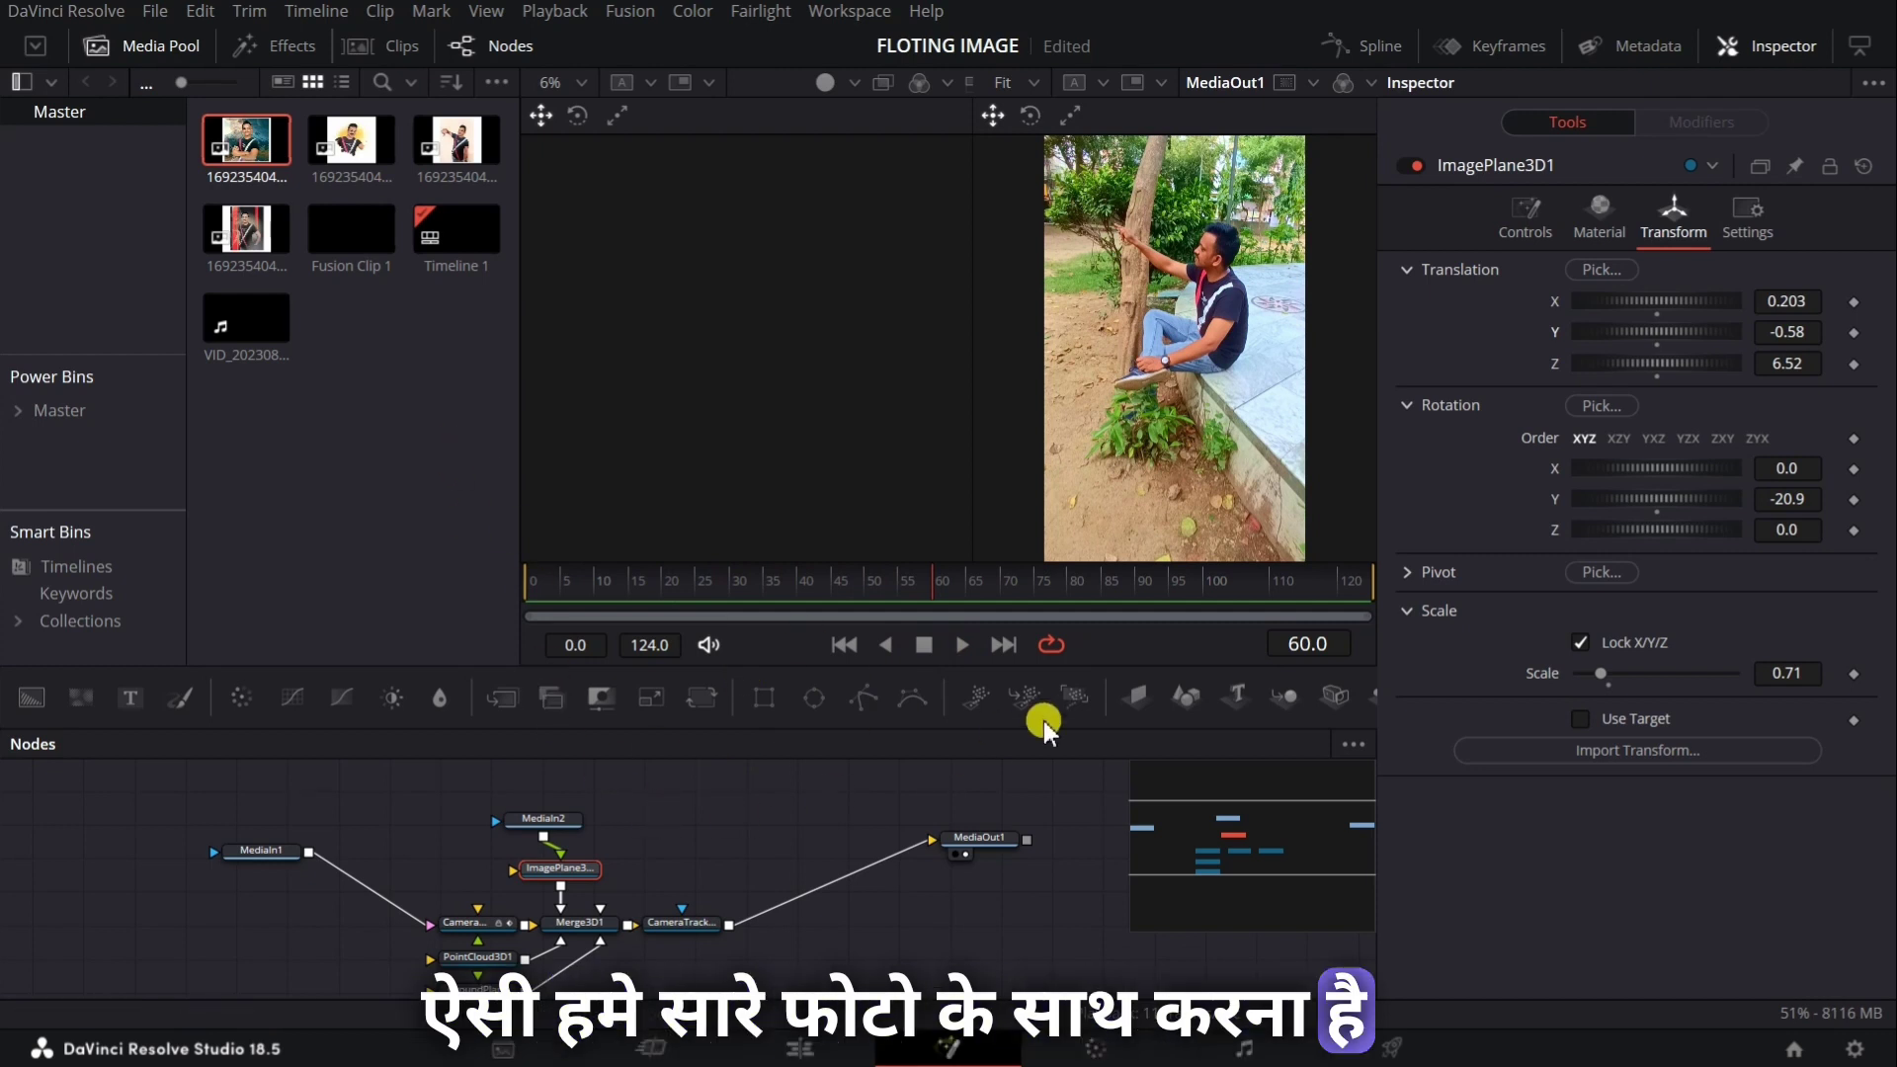
Add a second ImagePlane3D and bring in the third and fourth portrait photos as MediaIn3 and MediaIn4.
left_click_drag(1137, 697, 657, 874)
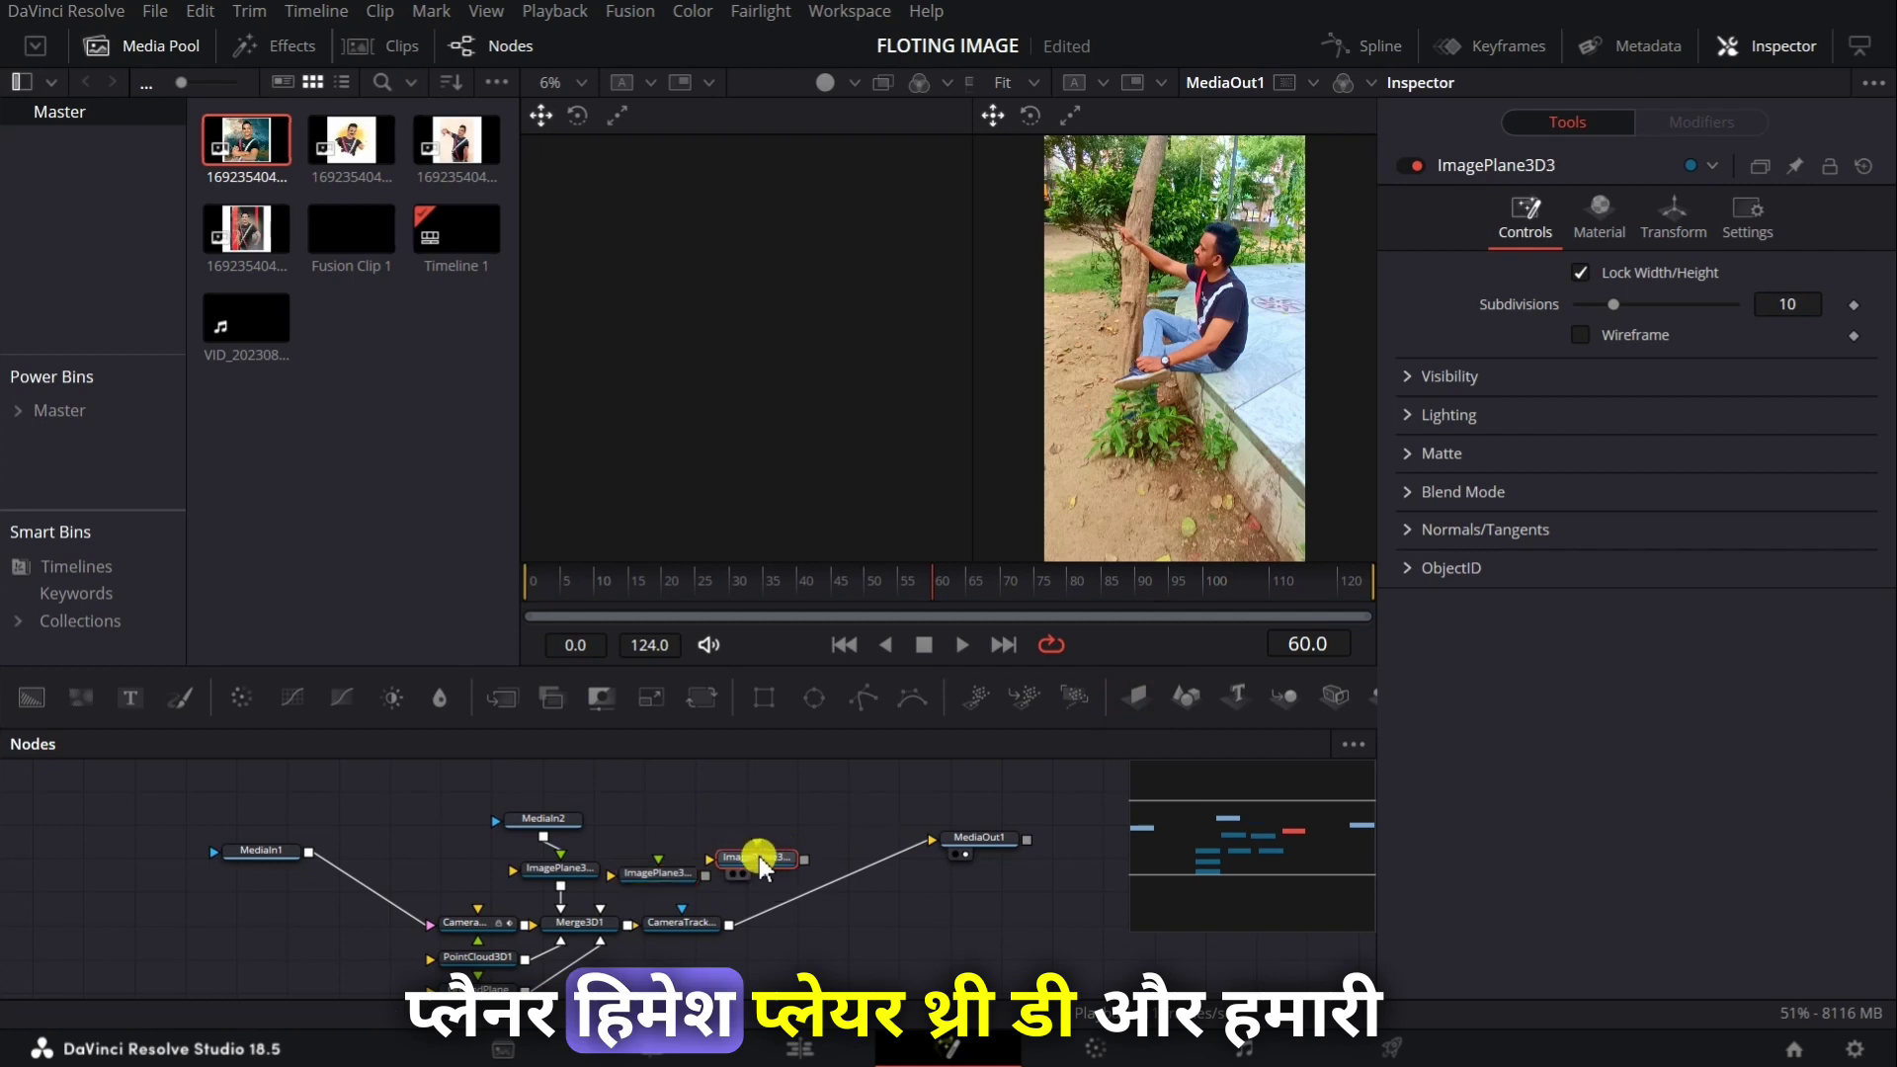
mouse_move(351, 139)
left_mouse_down()
mouse_move(649, 820)
mouse_move(662, 809)
left_mouse_up()
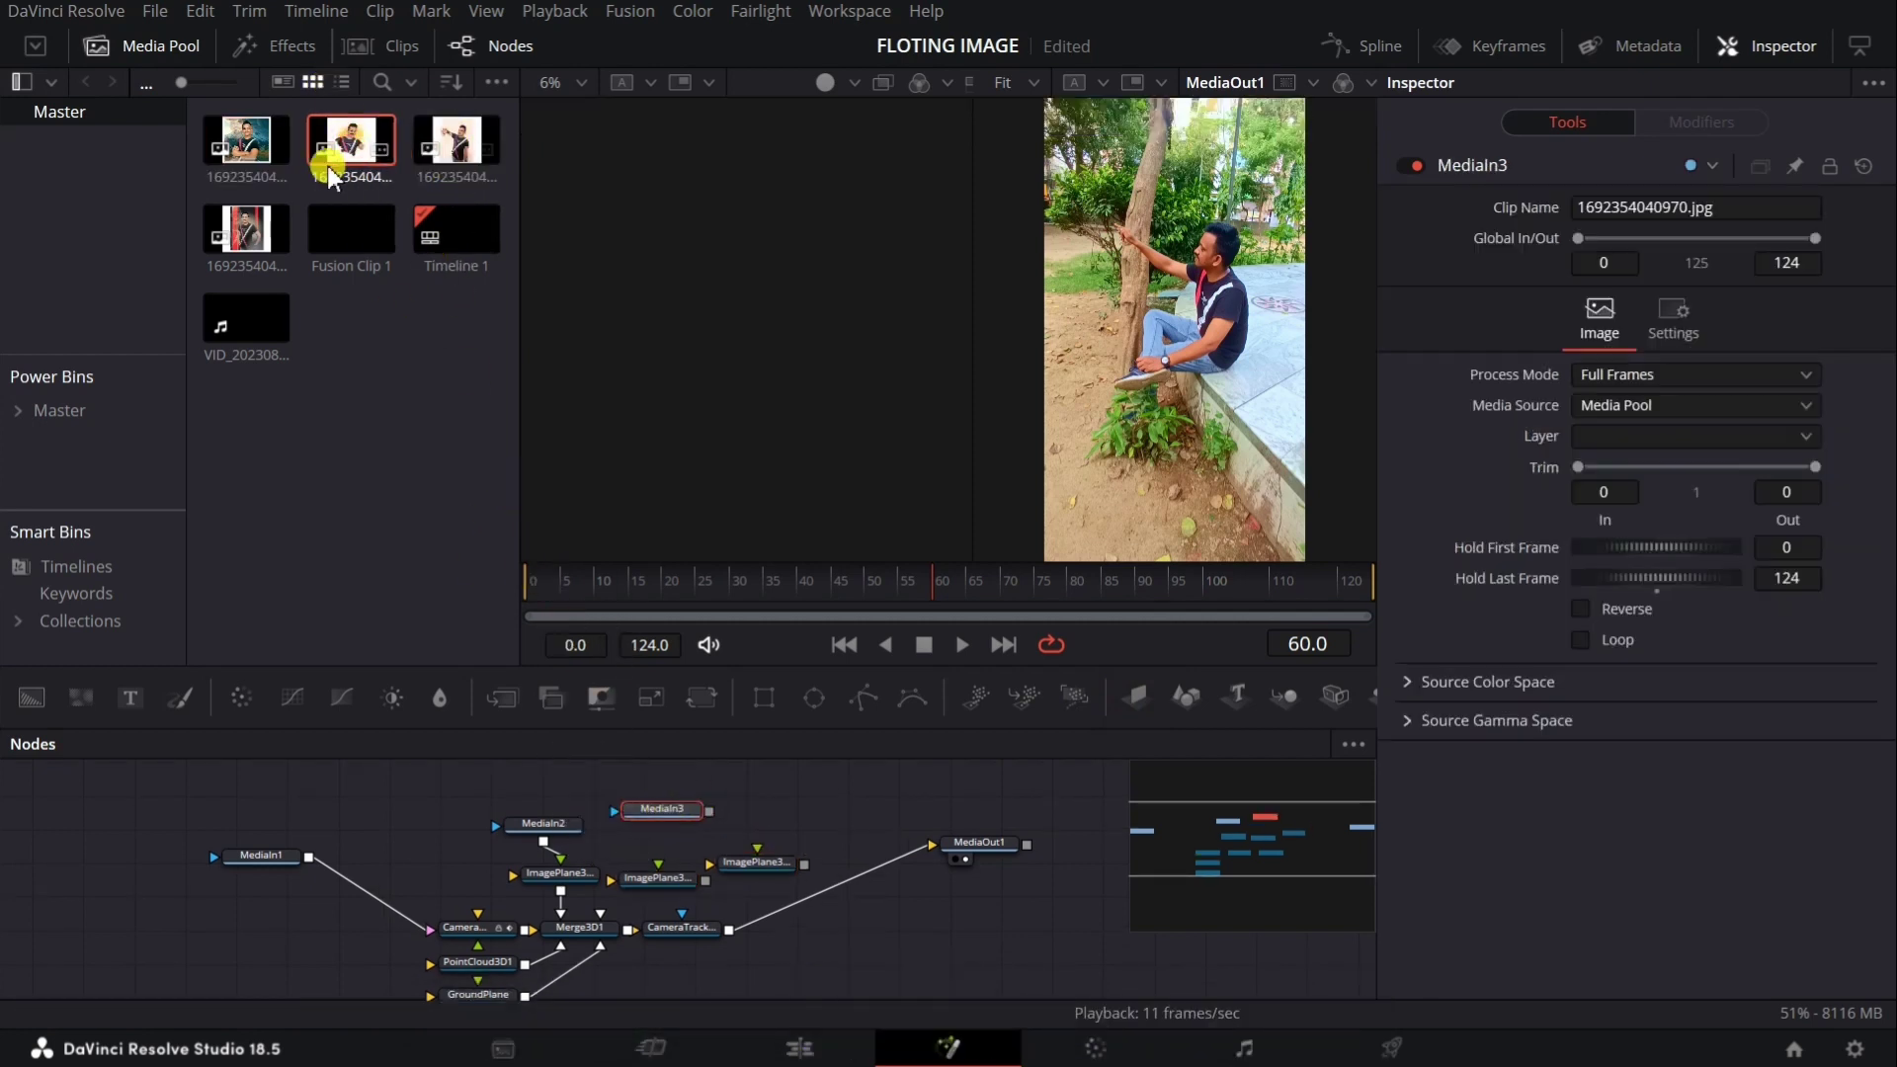
mouse_move(727, 709)
left_mouse_down()
mouse_move(801, 808)
mouse_move(774, 867)
left_mouse_up()
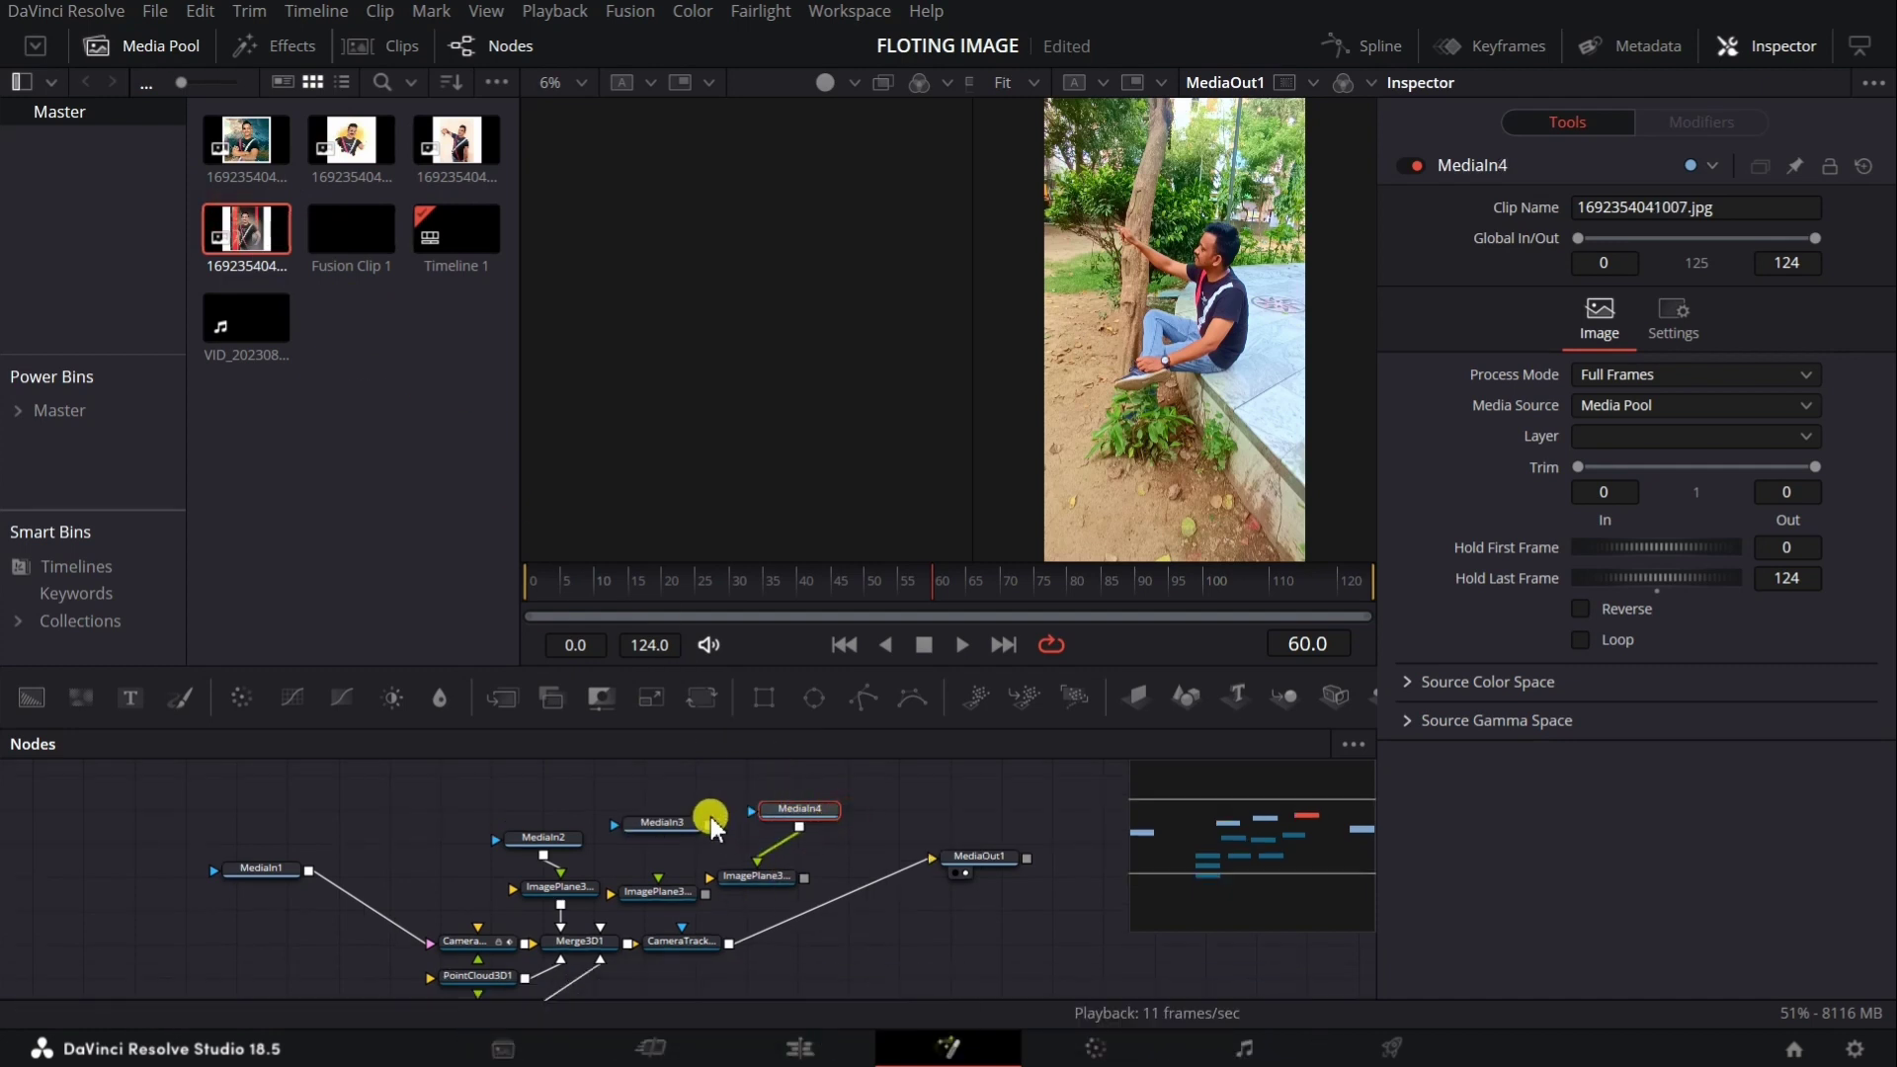
Wire the photos to ImagePlane3D2 and ImagePlane3D3 and feed both planes into Merge3D1.
left_click_drag(711, 825, 668, 898)
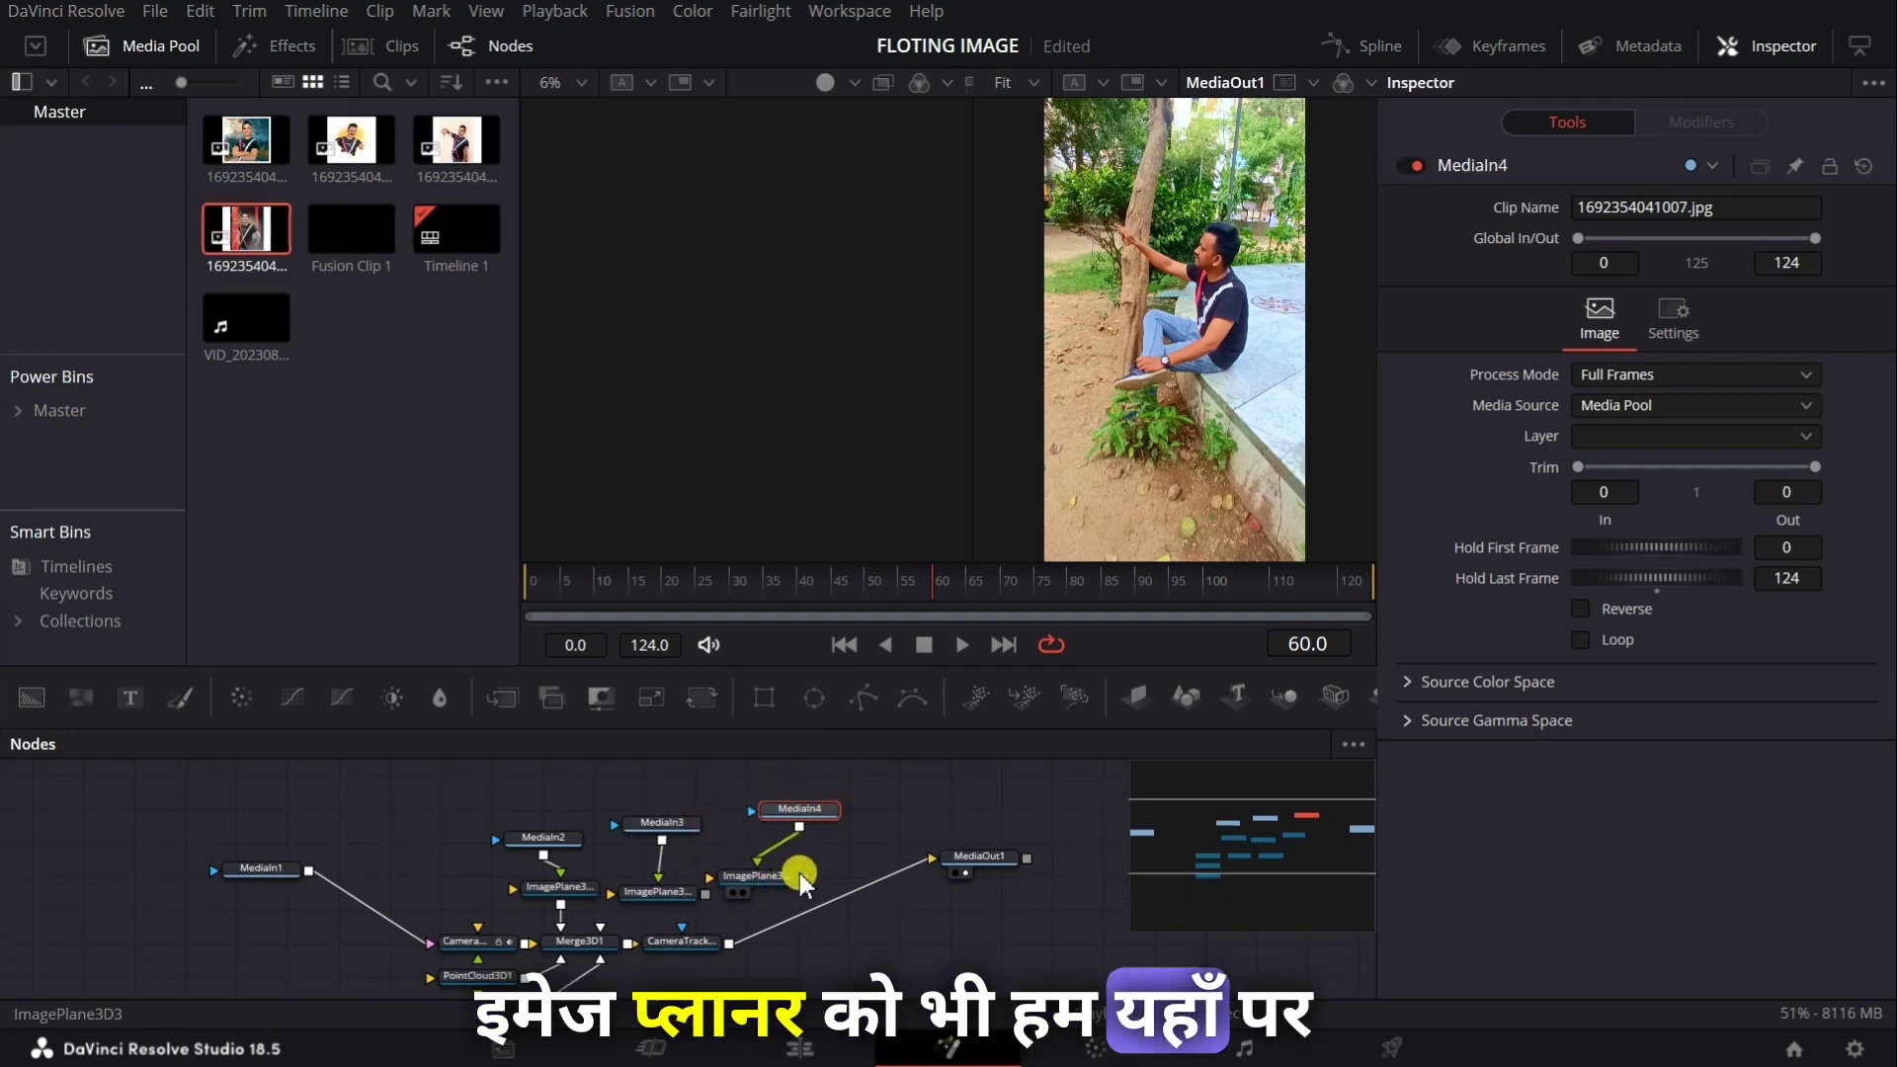
left_click_drag(801, 879, 610, 943)
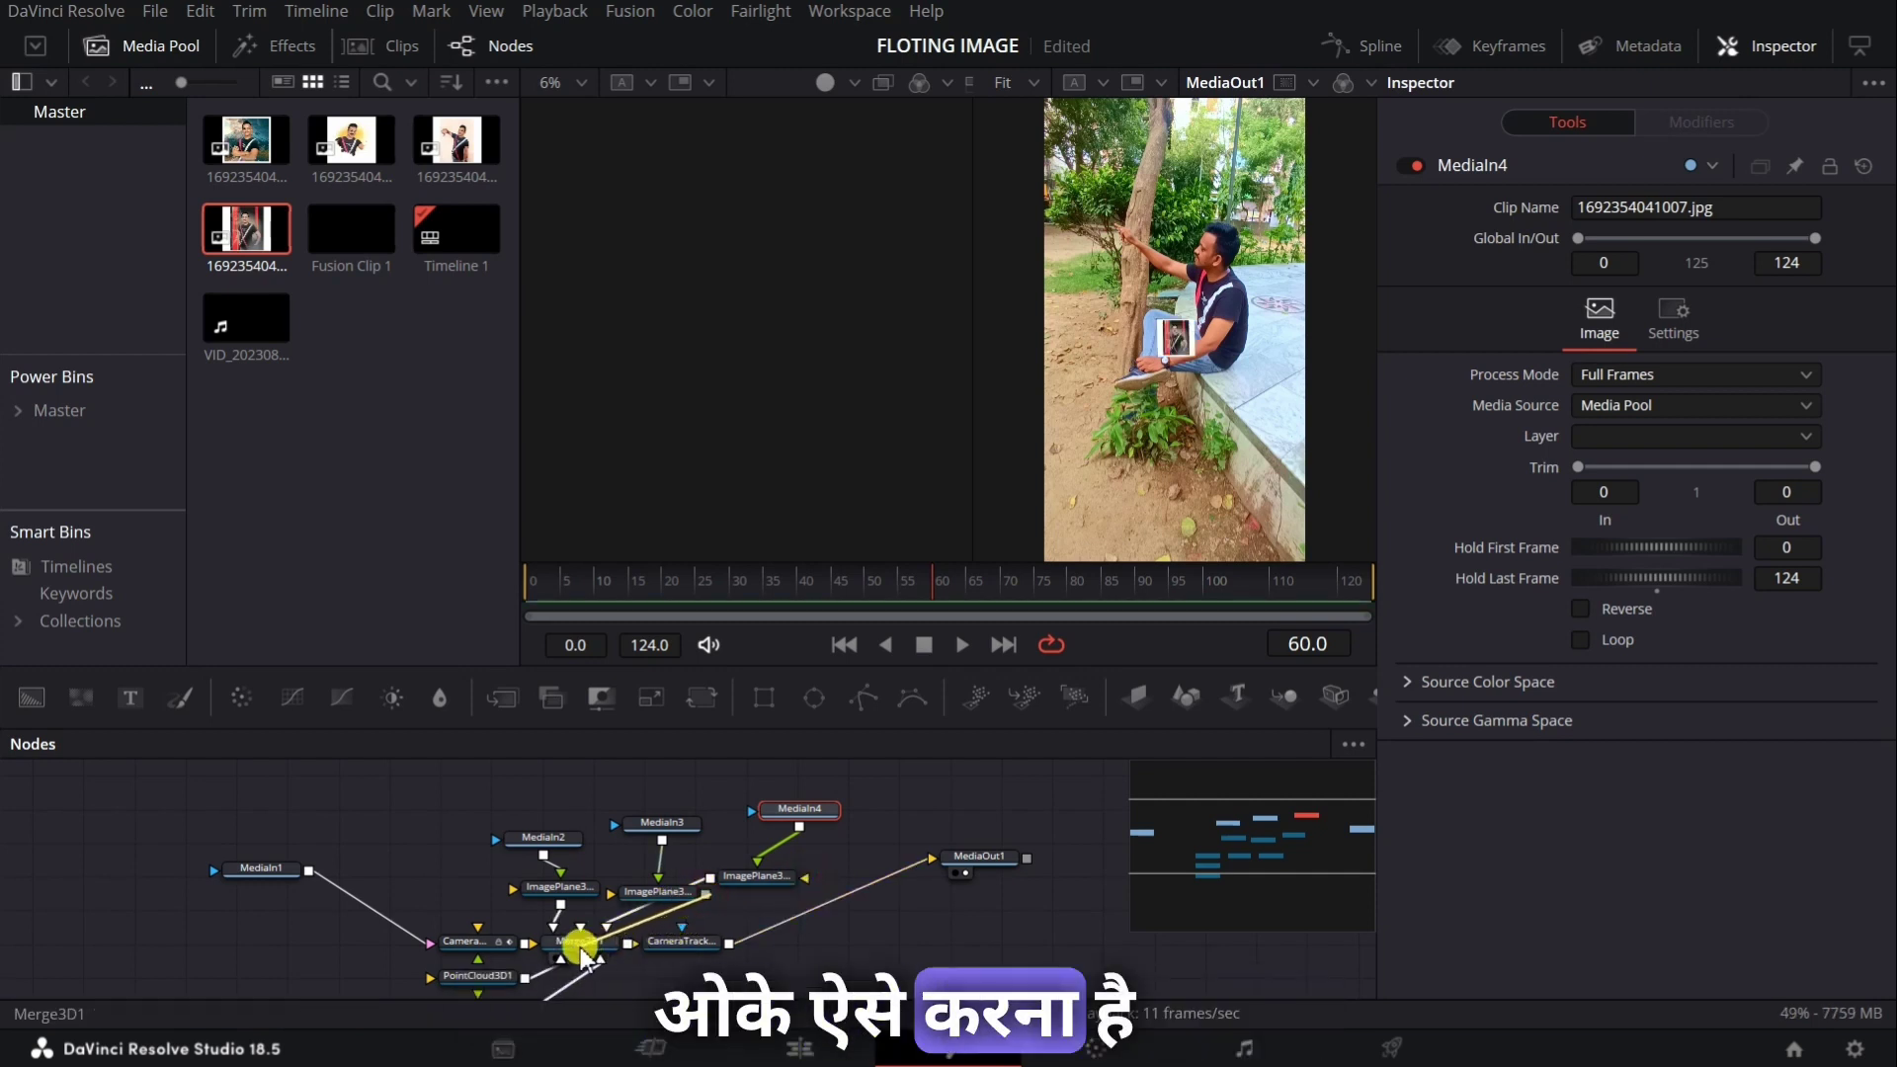
left_click_drag(581, 955, 655, 870)
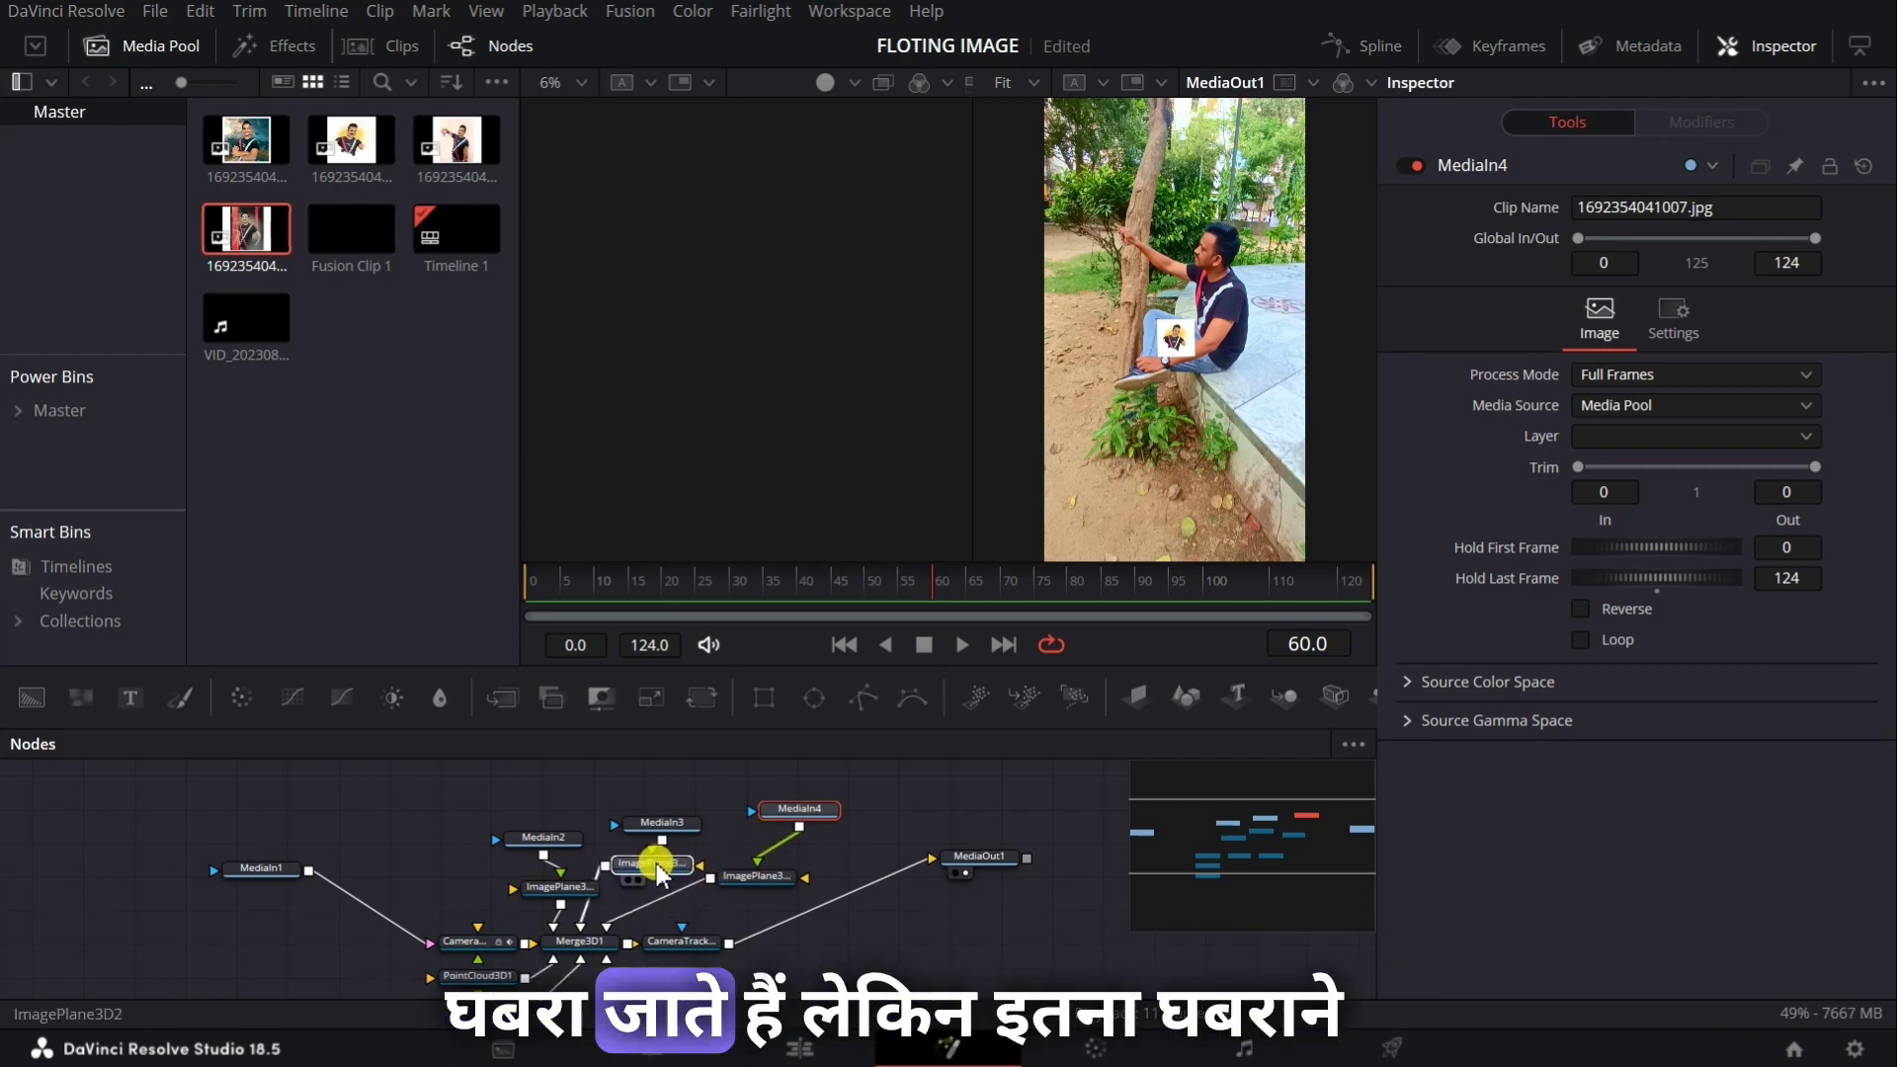
Tidy the node layout by moving the first photo's nodes and arranging the new photo-plane pairs.
mouse_move(463, 825)
left_mouse_down()
mouse_move(542, 889)
mouse_move(477, 859)
left_mouse_up()
mouse_move(588, 811)
left_mouse_down()
mouse_move(640, 887)
mouse_move(618, 831)
left_mouse_up()
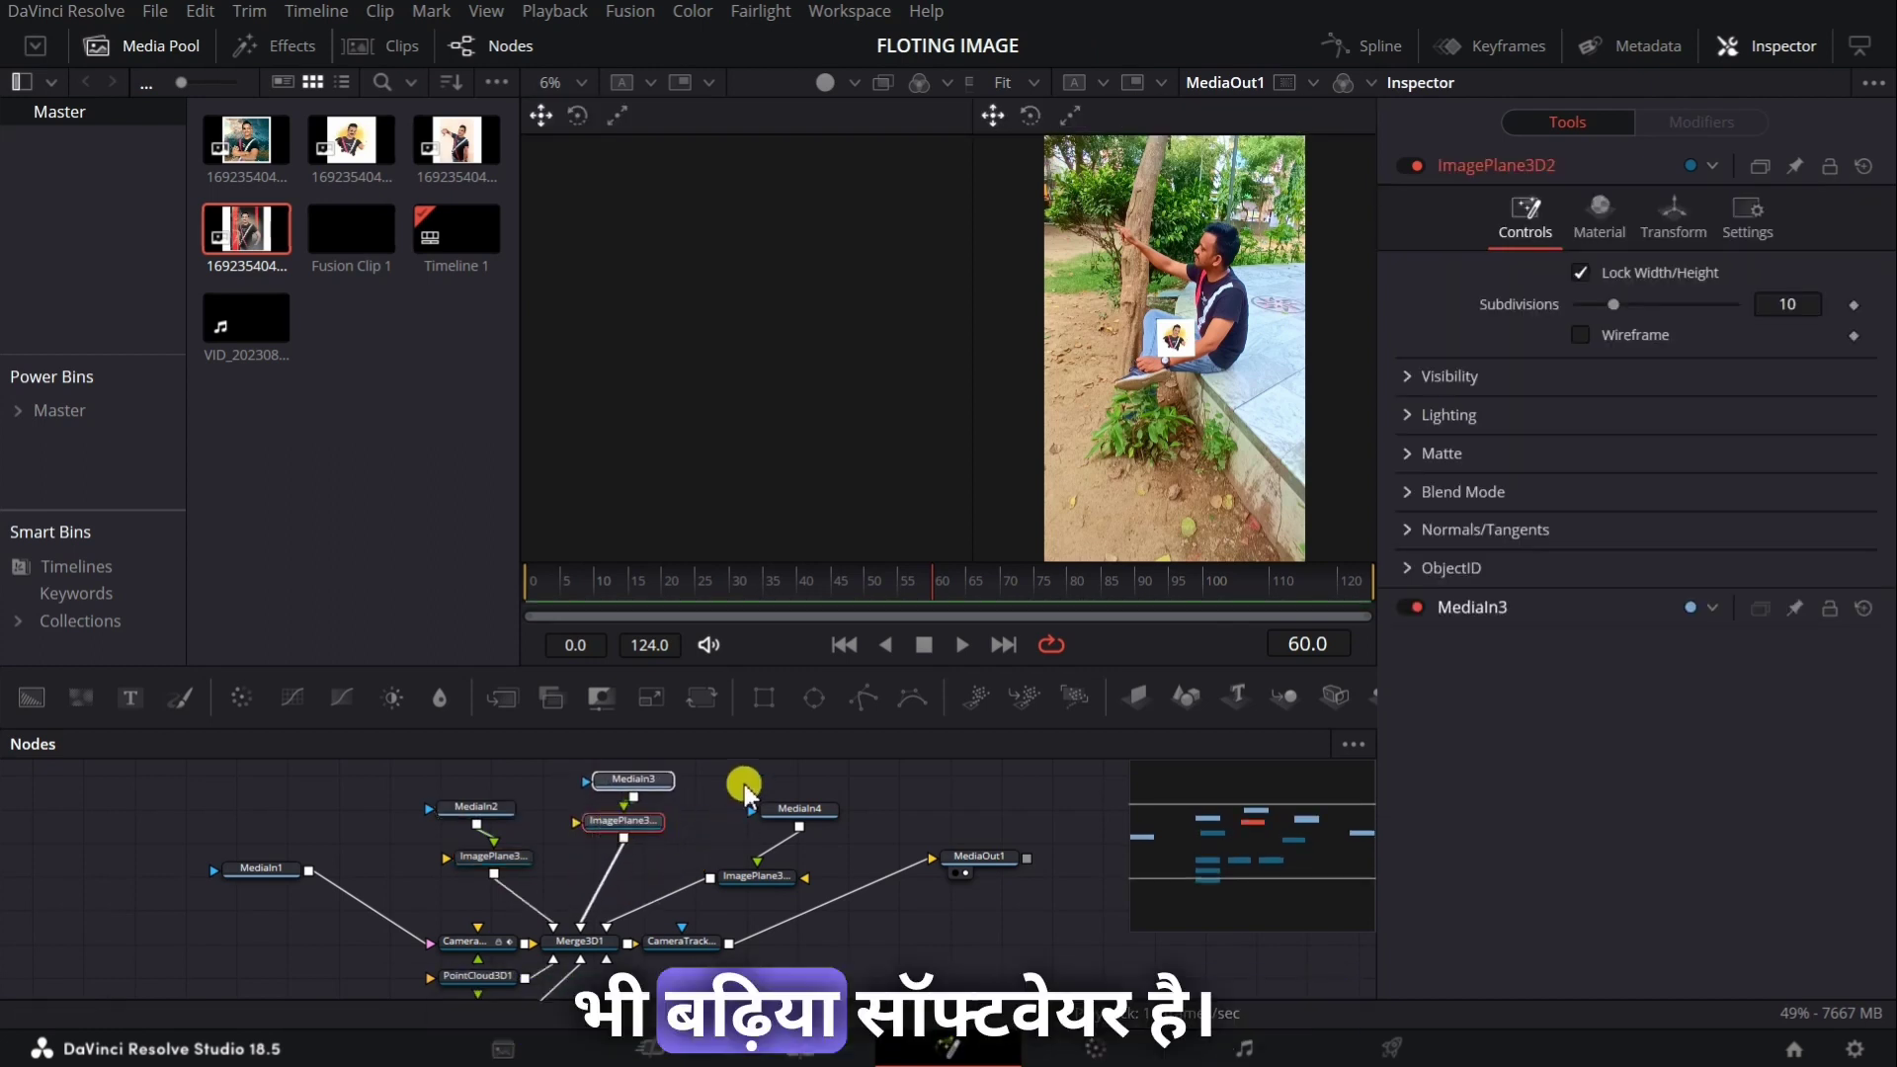
mouse_move(741, 779)
left_mouse_down()
mouse_move(788, 890)
mouse_move(778, 854)
left_mouse_up()
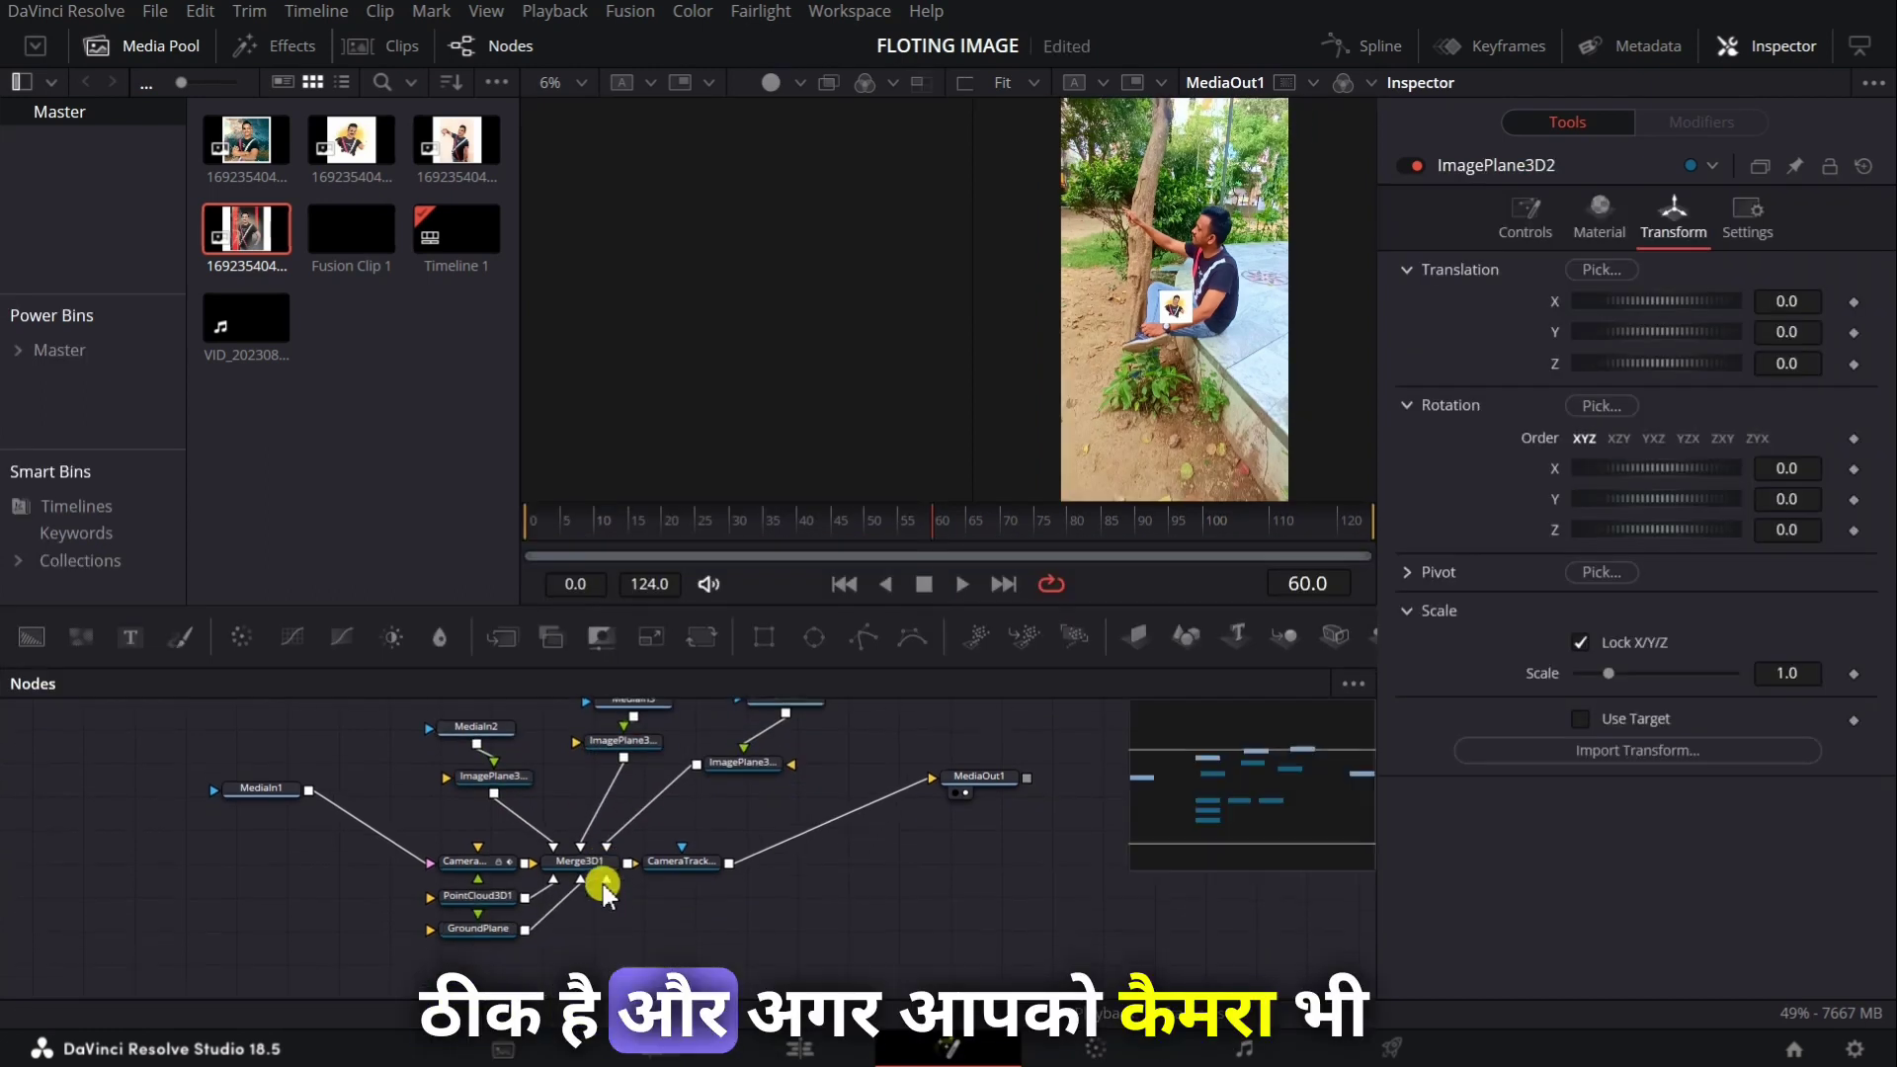
Show Merge3D1 in the left viewer and move ImagePlane3D2 into place beside the seated man.
left_click(585, 855)
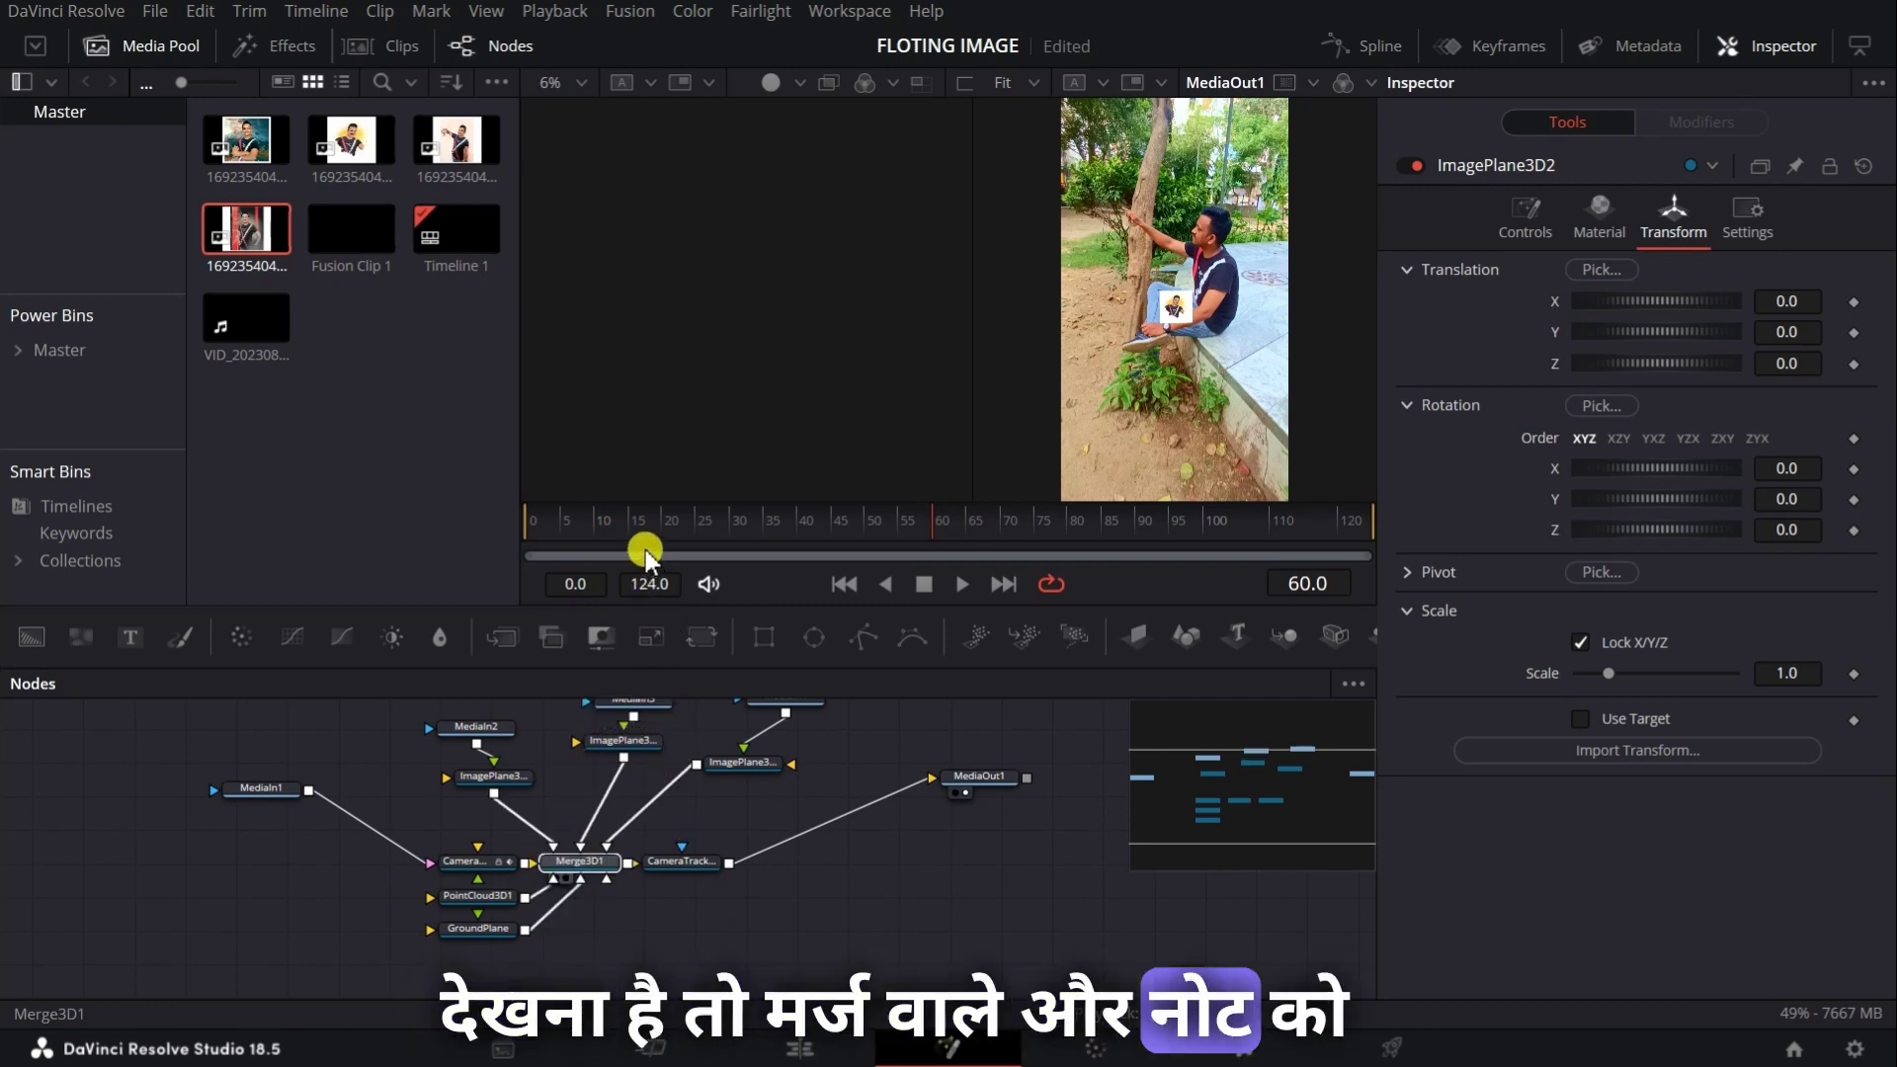
key("1")
left_click_drag(769, 348, 826, 368)
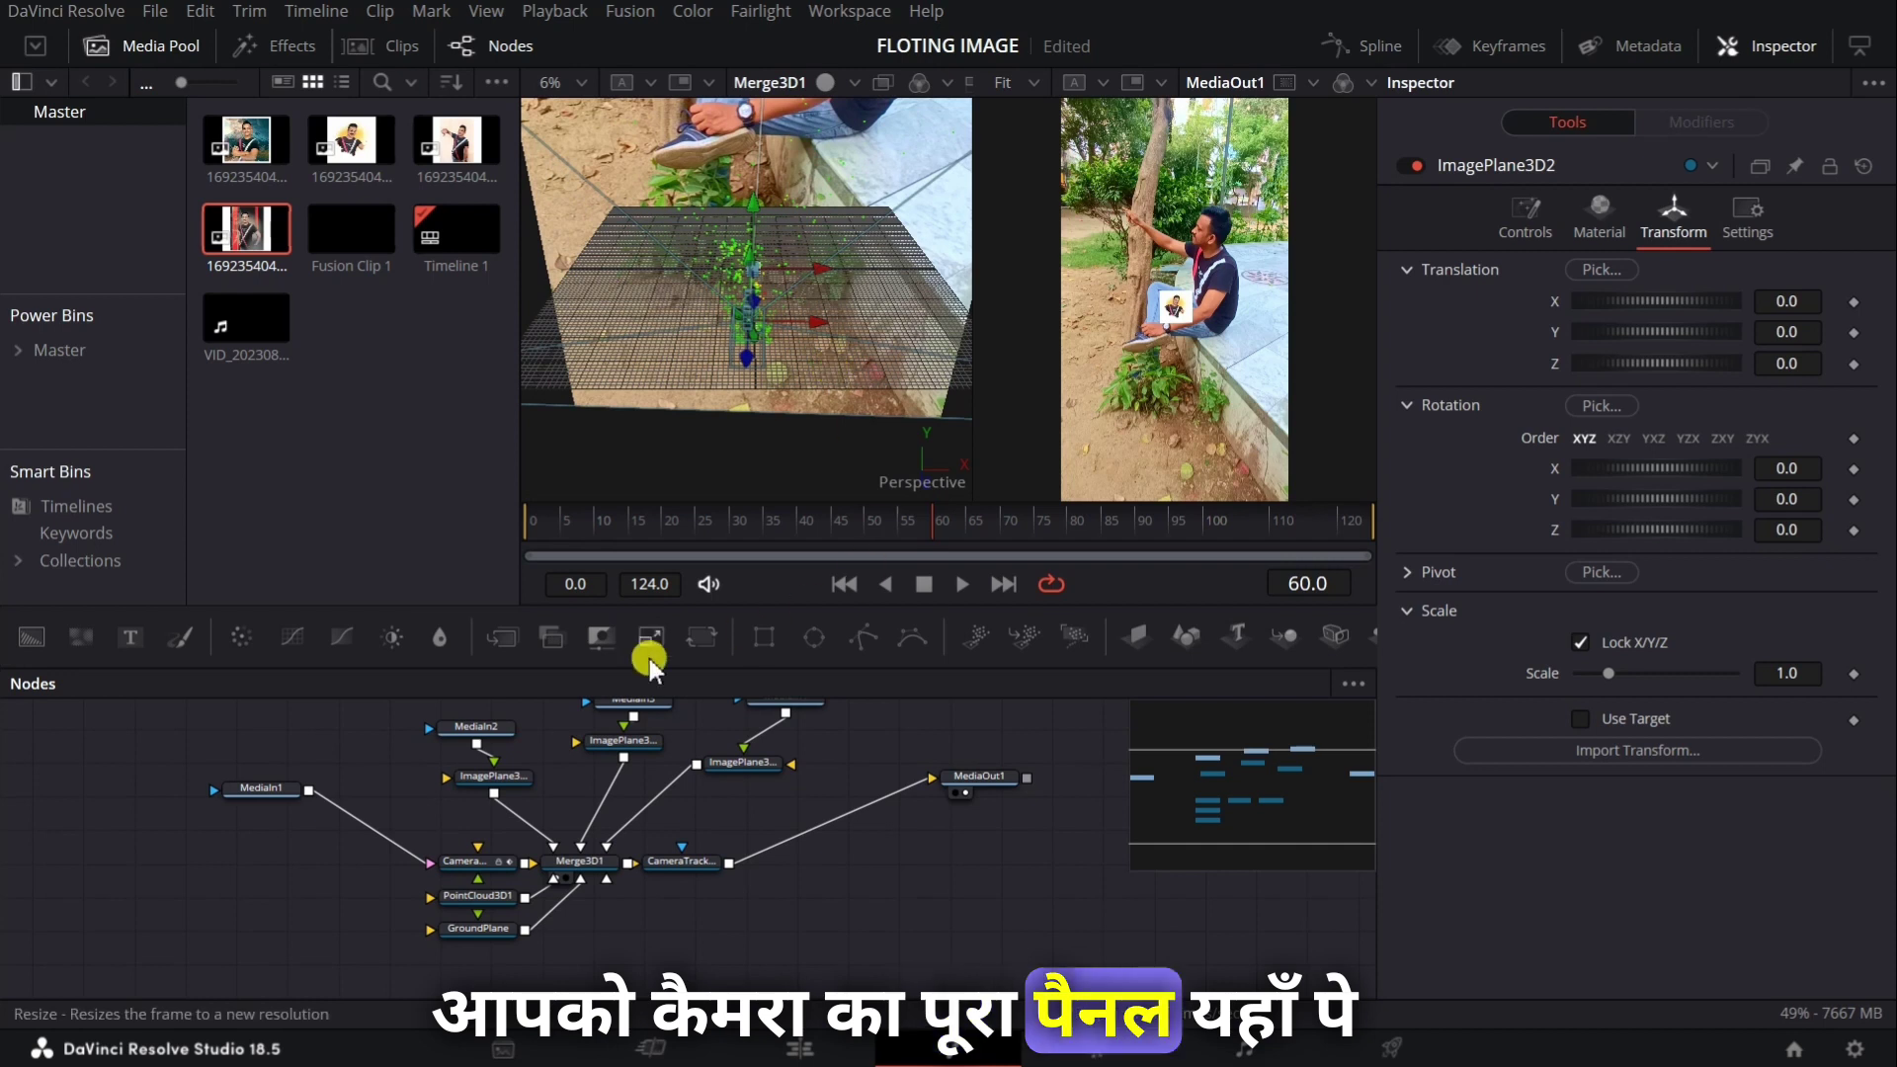
left_click(601, 739)
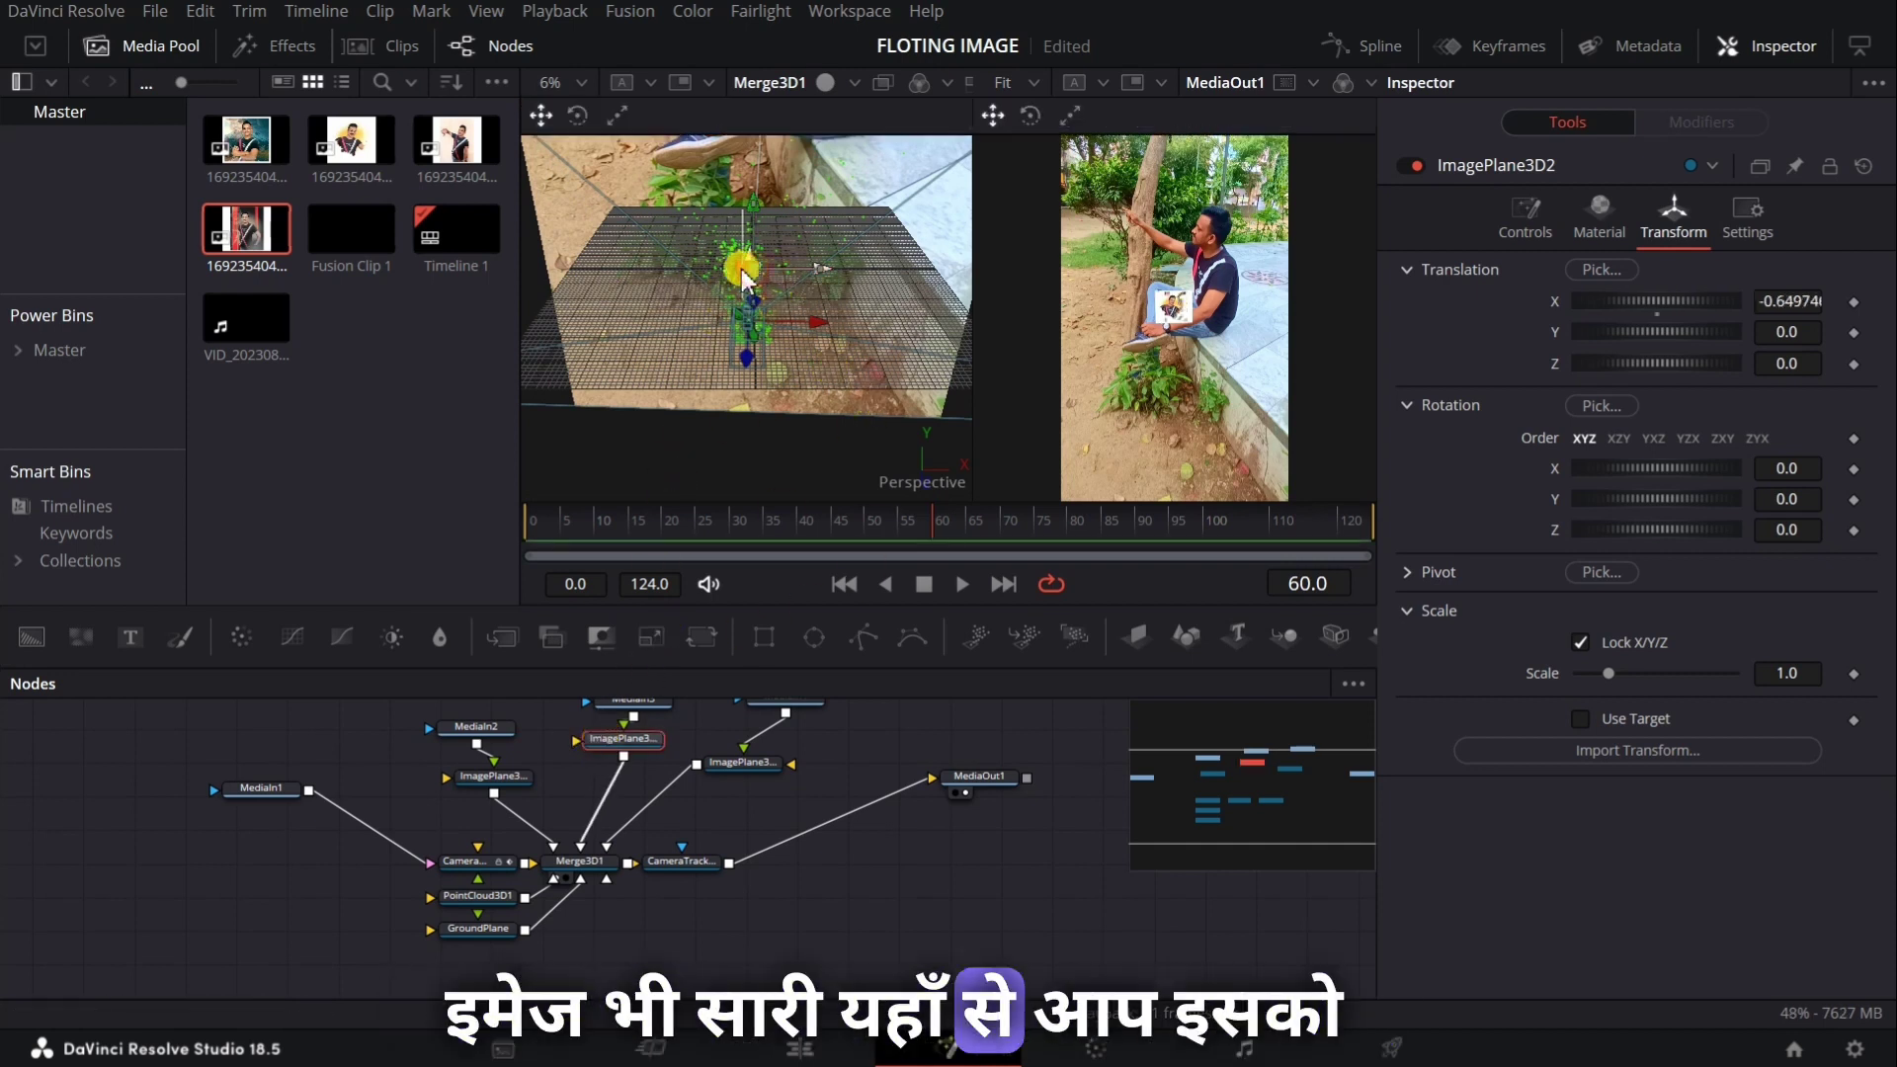
left_click_drag(743, 280, 739, 262)
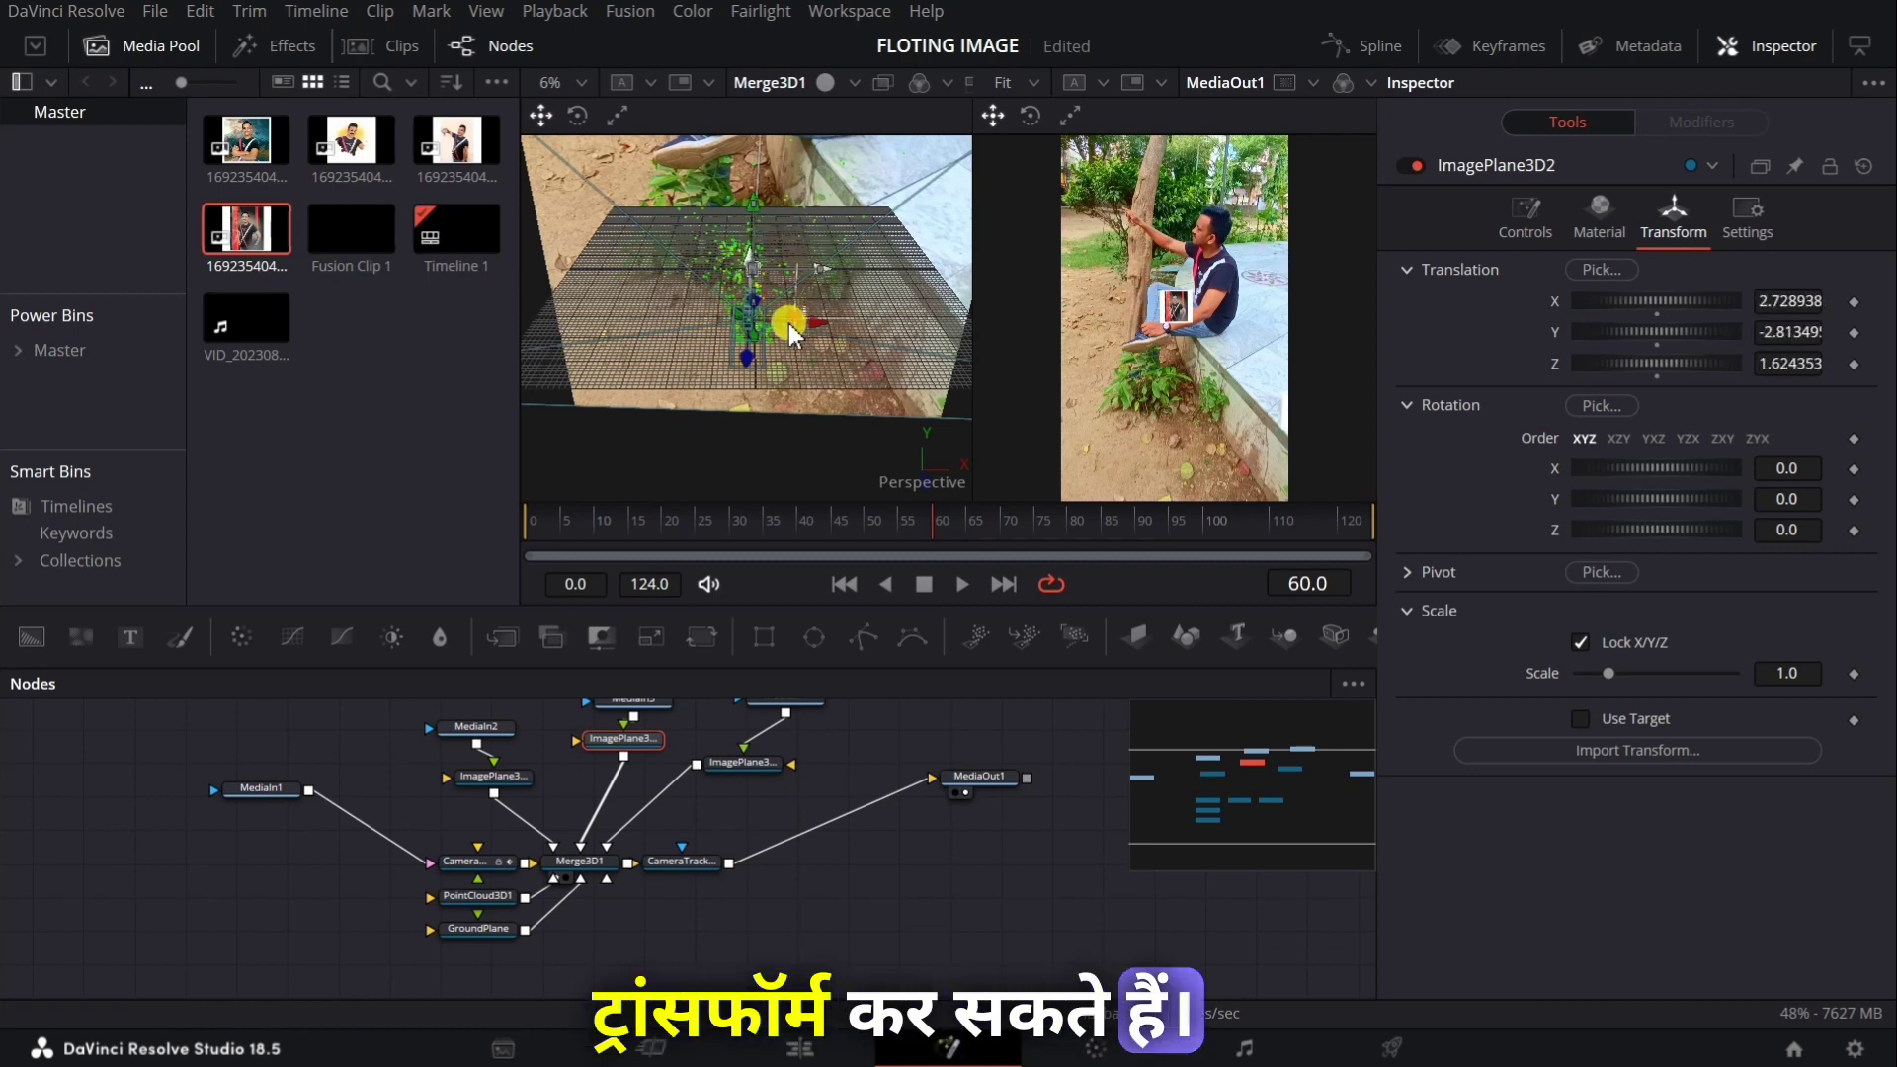
mouse_move(789, 323)
left_mouse_down()
mouse_move(796, 276)
mouse_move(729, 301)
mouse_move(797, 294)
mouse_move(733, 301)
left_mouse_up()
Fine-tune and rotate the second photo, then tilt ImagePlane3D3 on all three axes.
mouse_move(1623, 300)
left_mouse_down()
mouse_move(1634, 458)
mouse_move(1670, 499)
left_mouse_up()
left_click(962, 583)
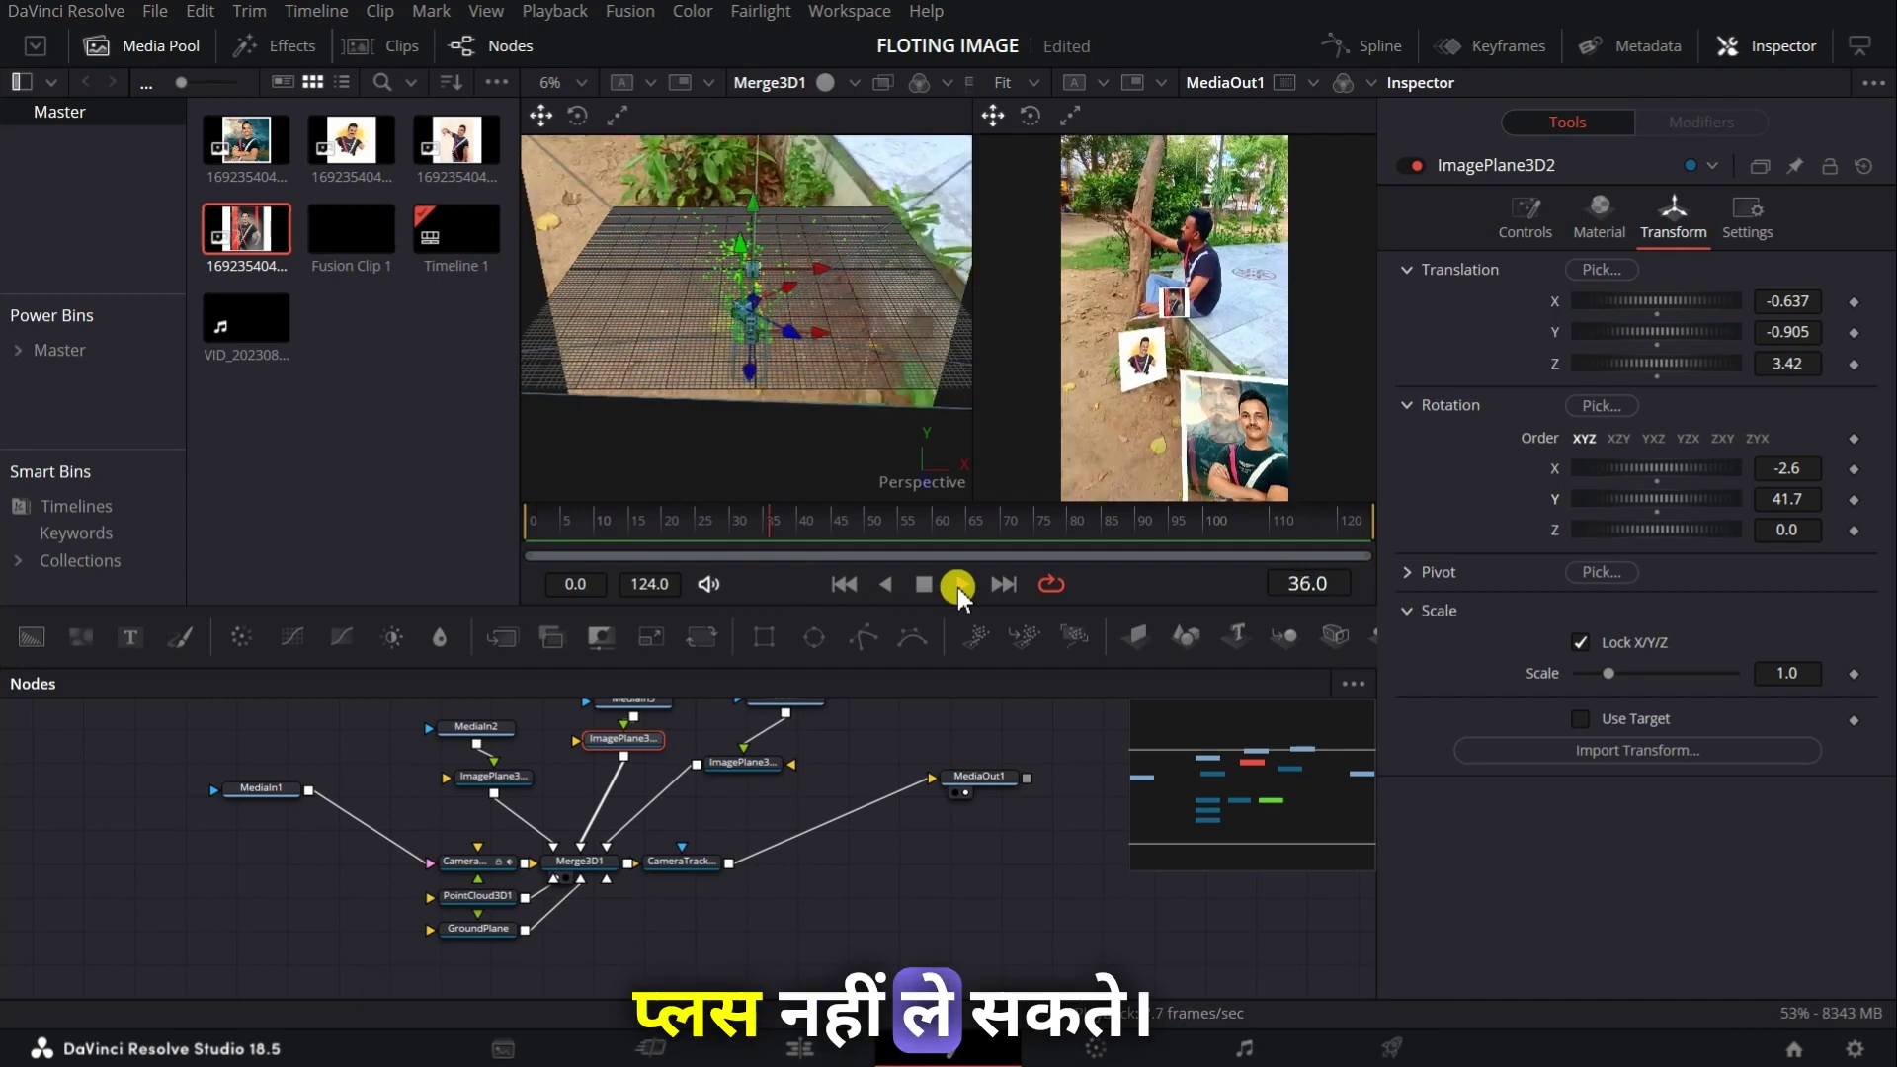
mouse_move(1620, 332)
left_mouse_down()
mouse_move(1648, 338)
mouse_move(1632, 346)
left_mouse_up()
left_click(925, 584)
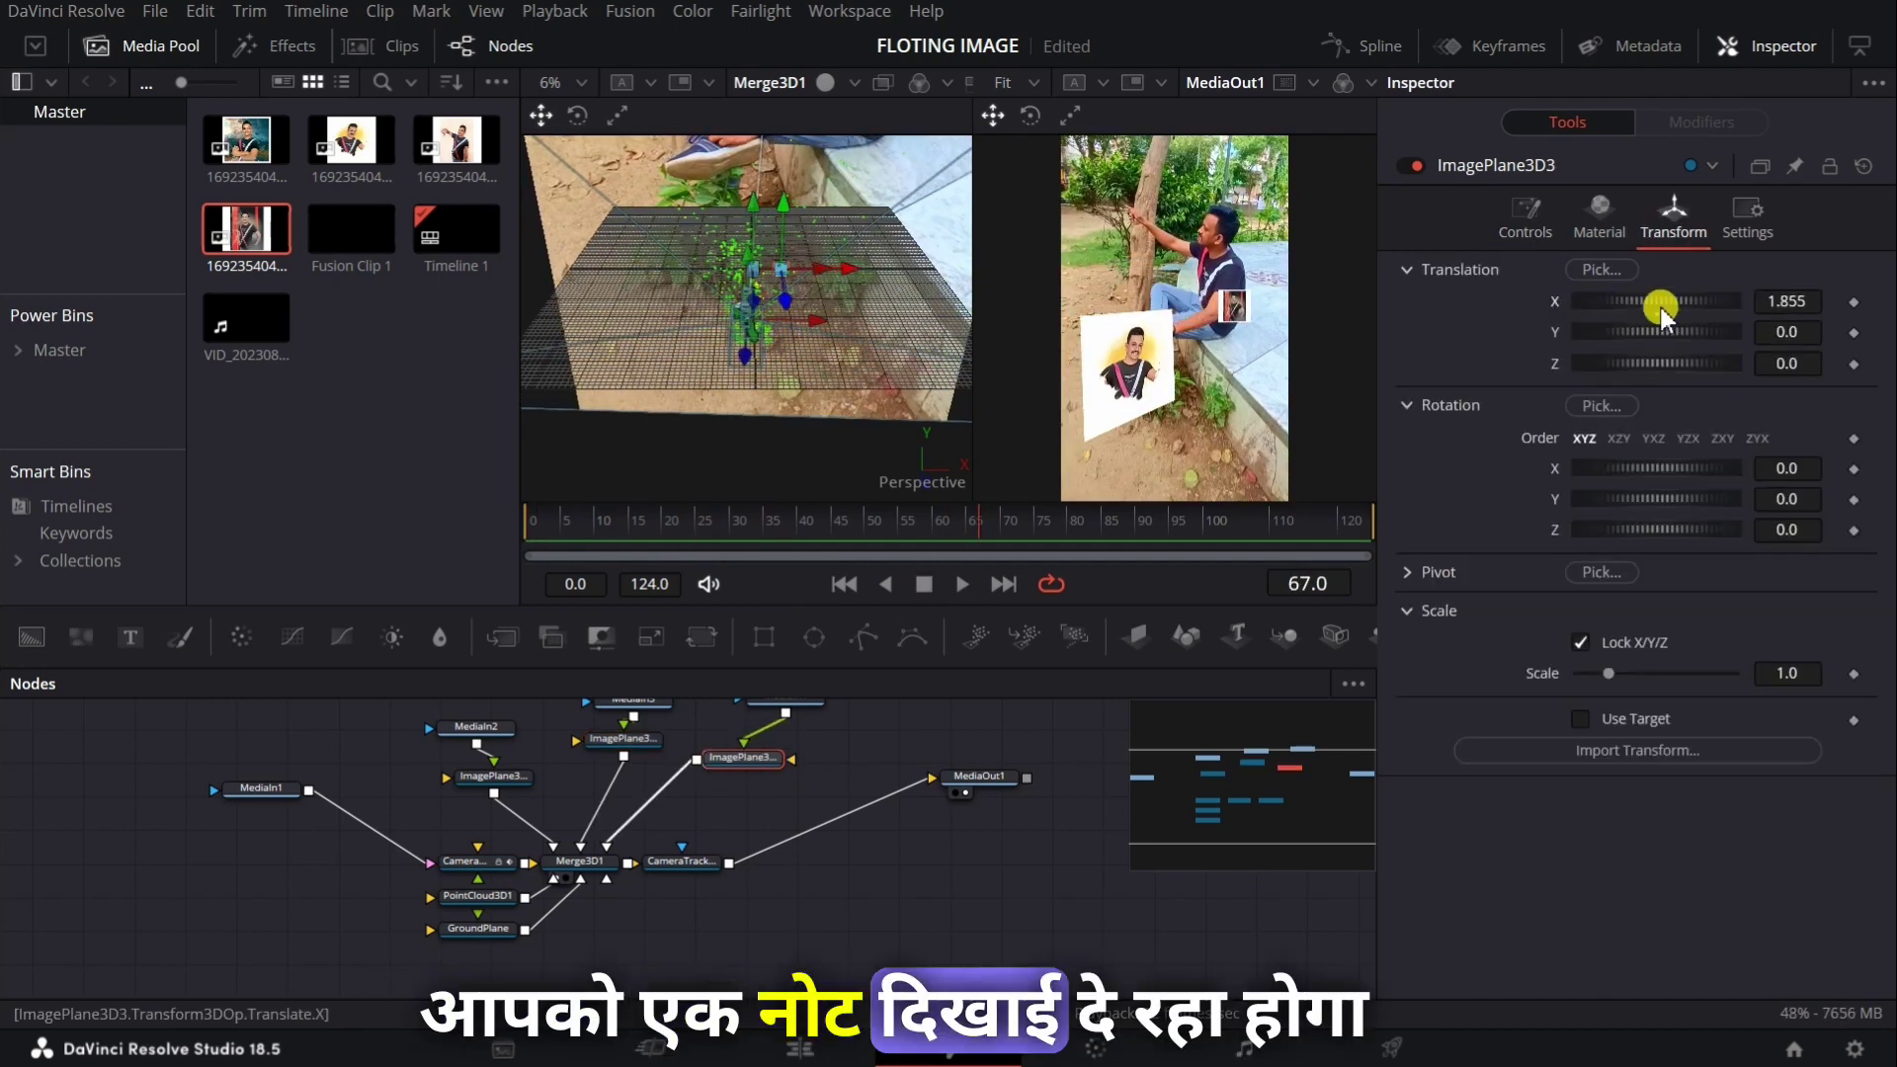
left_click_drag(1620, 529, 1645, 499)
left_click(961, 584)
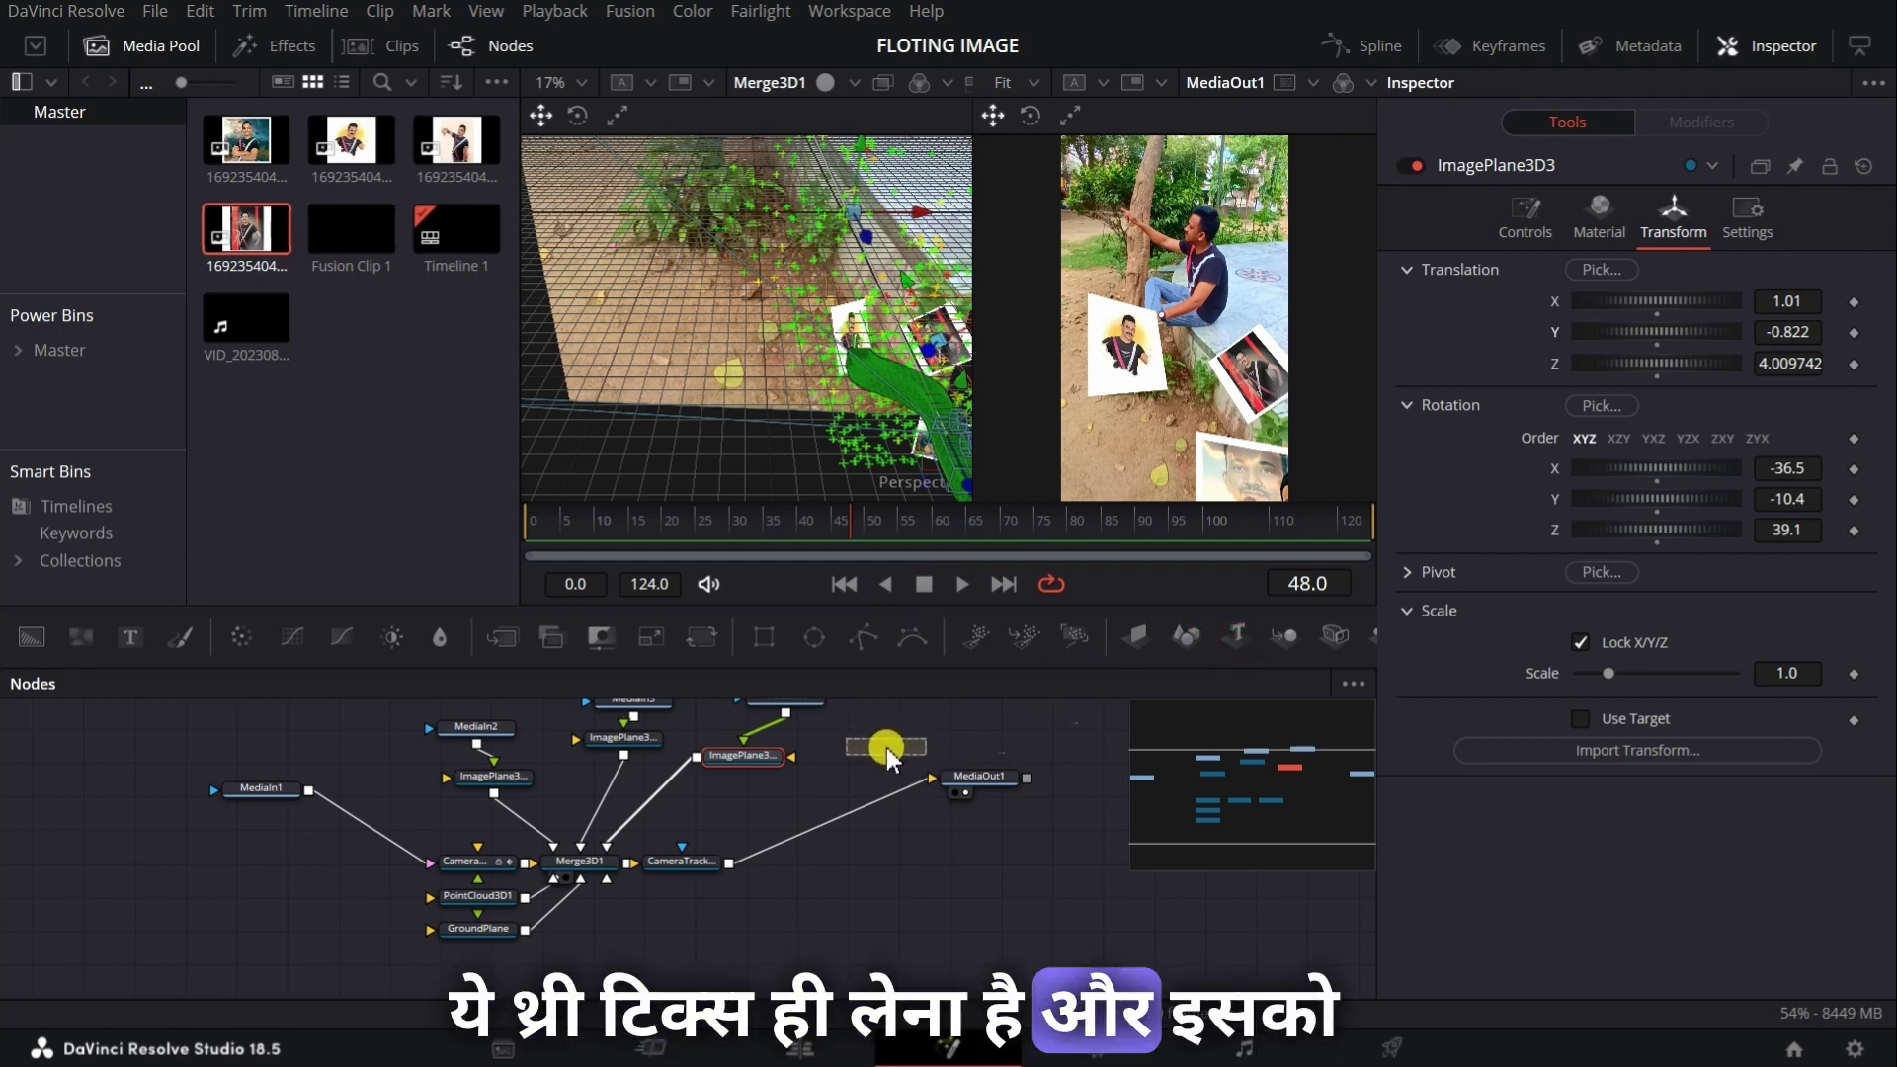
Add a Text3D node wired into Merge3D1, enter the text TEXT, and raise Size to 2.6.
left_click_drag(915, 768, 886, 748)
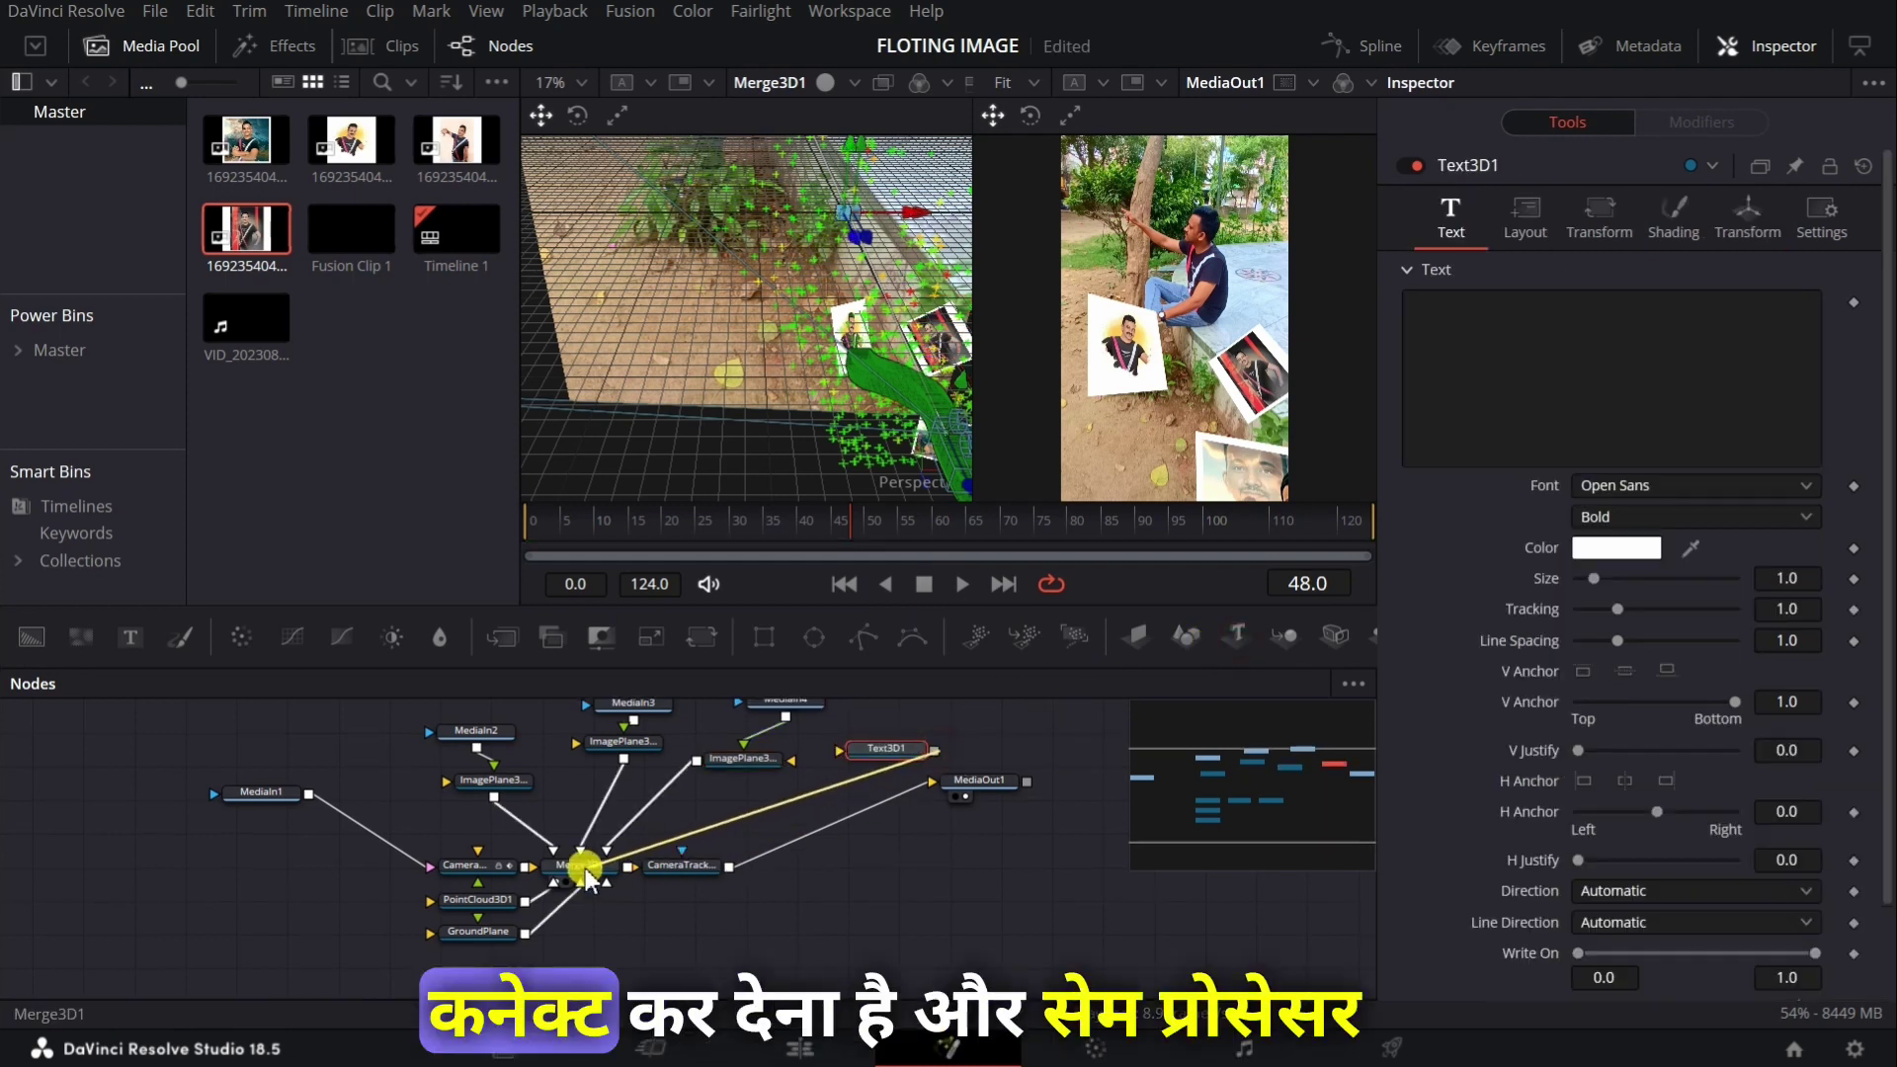
left_click_drag(672, 850, 606, 888)
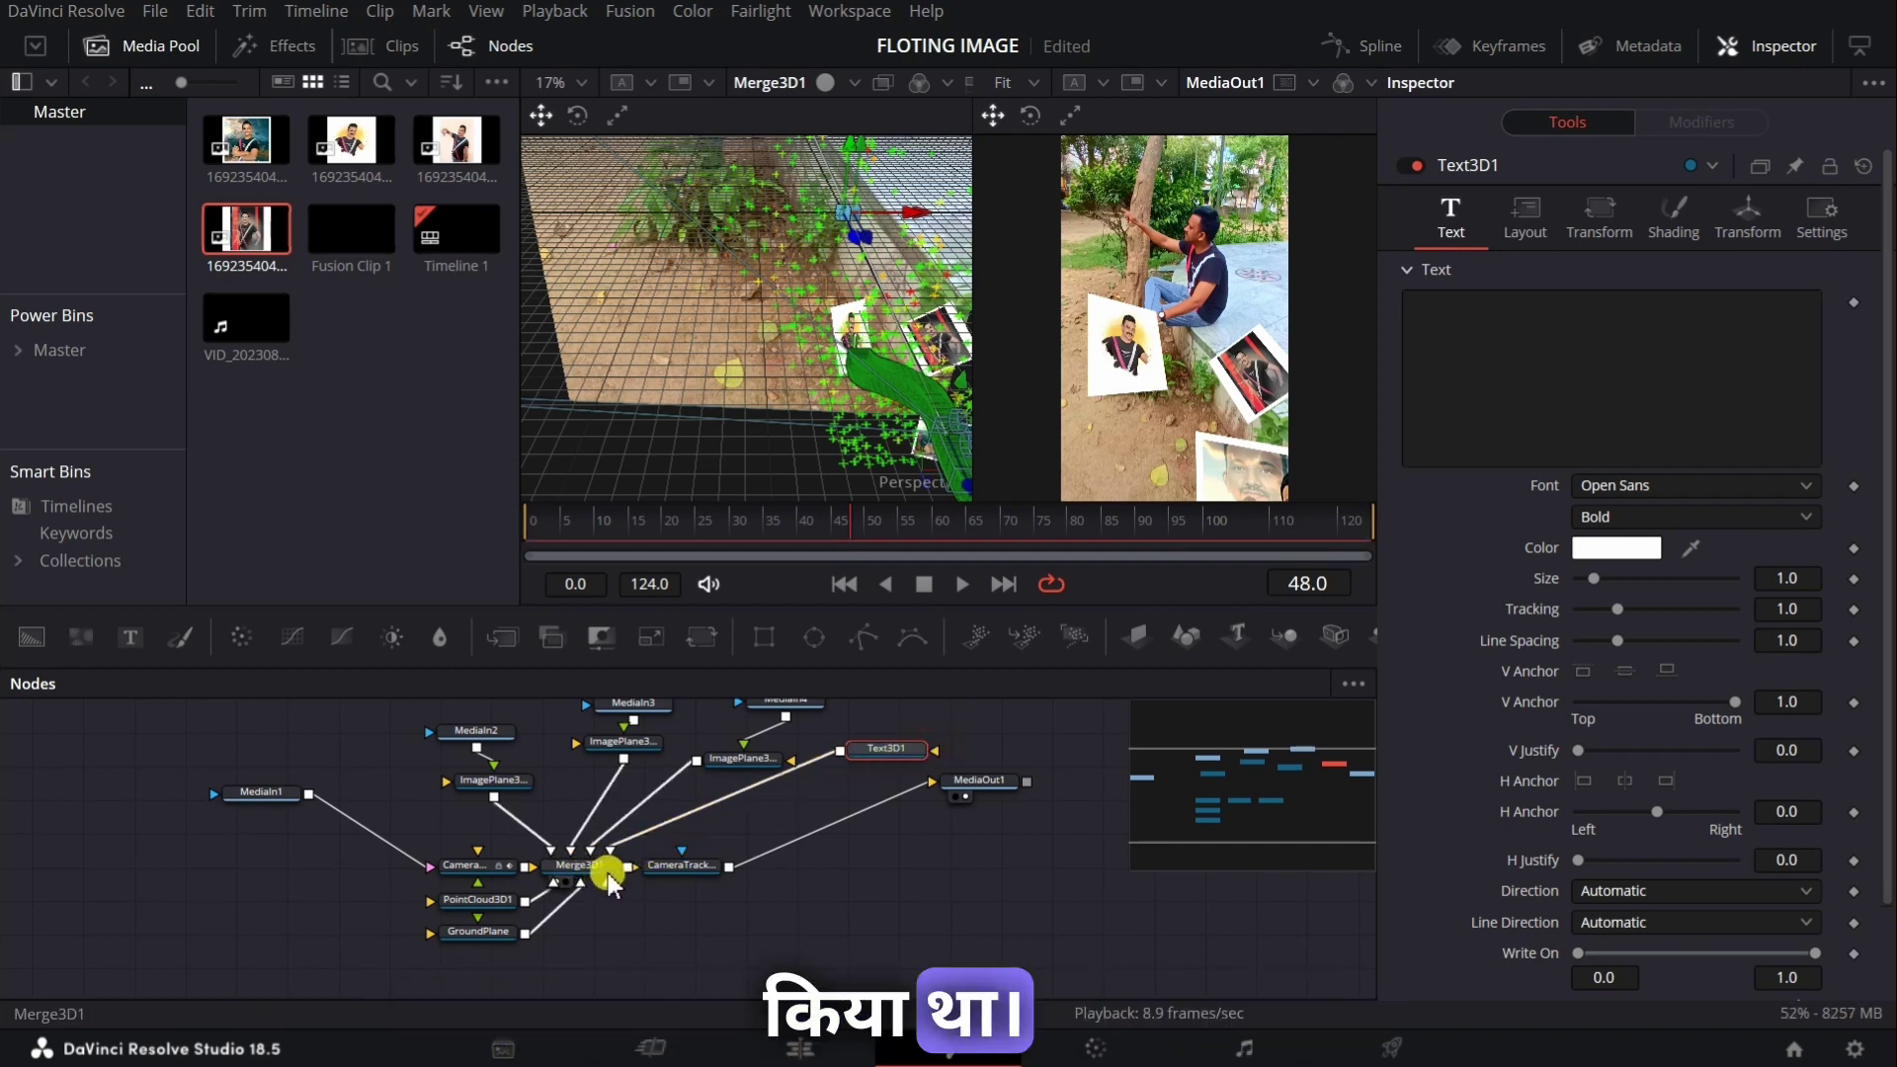
left_click(883, 759)
left_click(1500, 386)
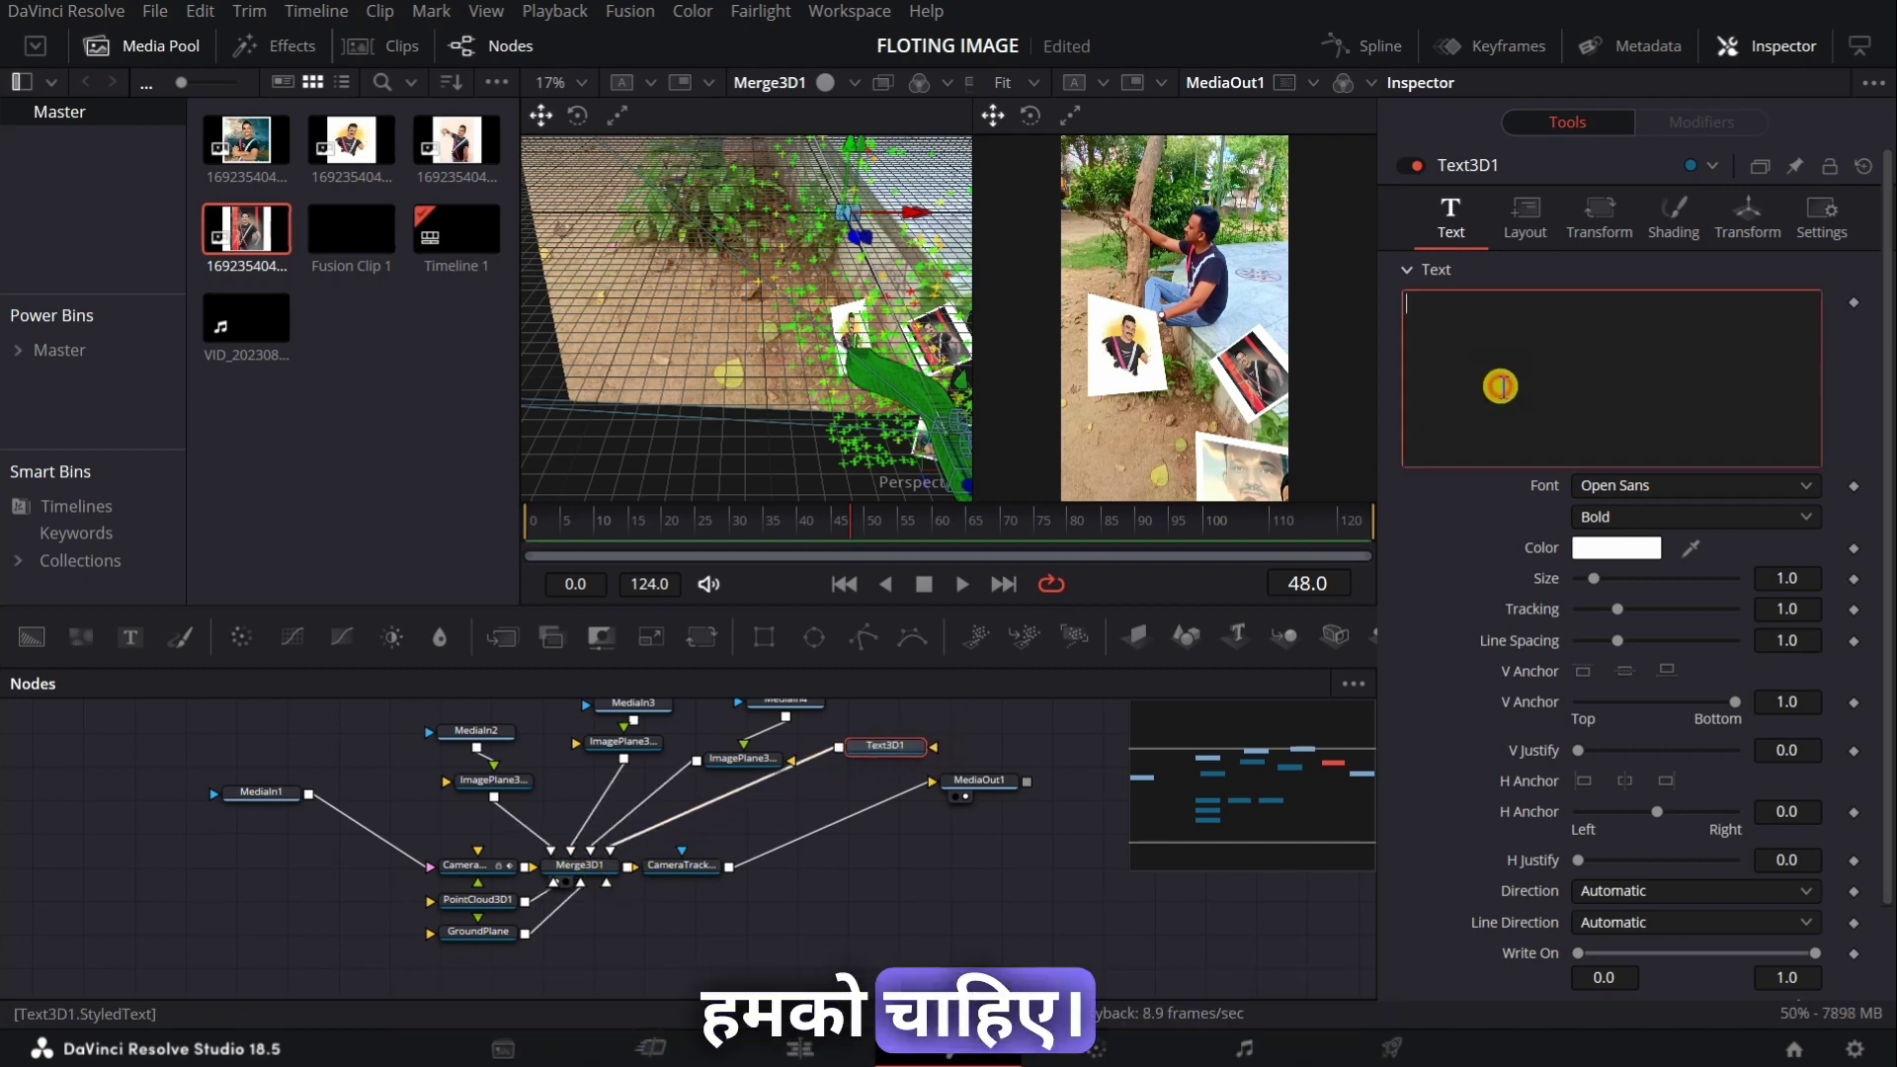
type("TEXT")
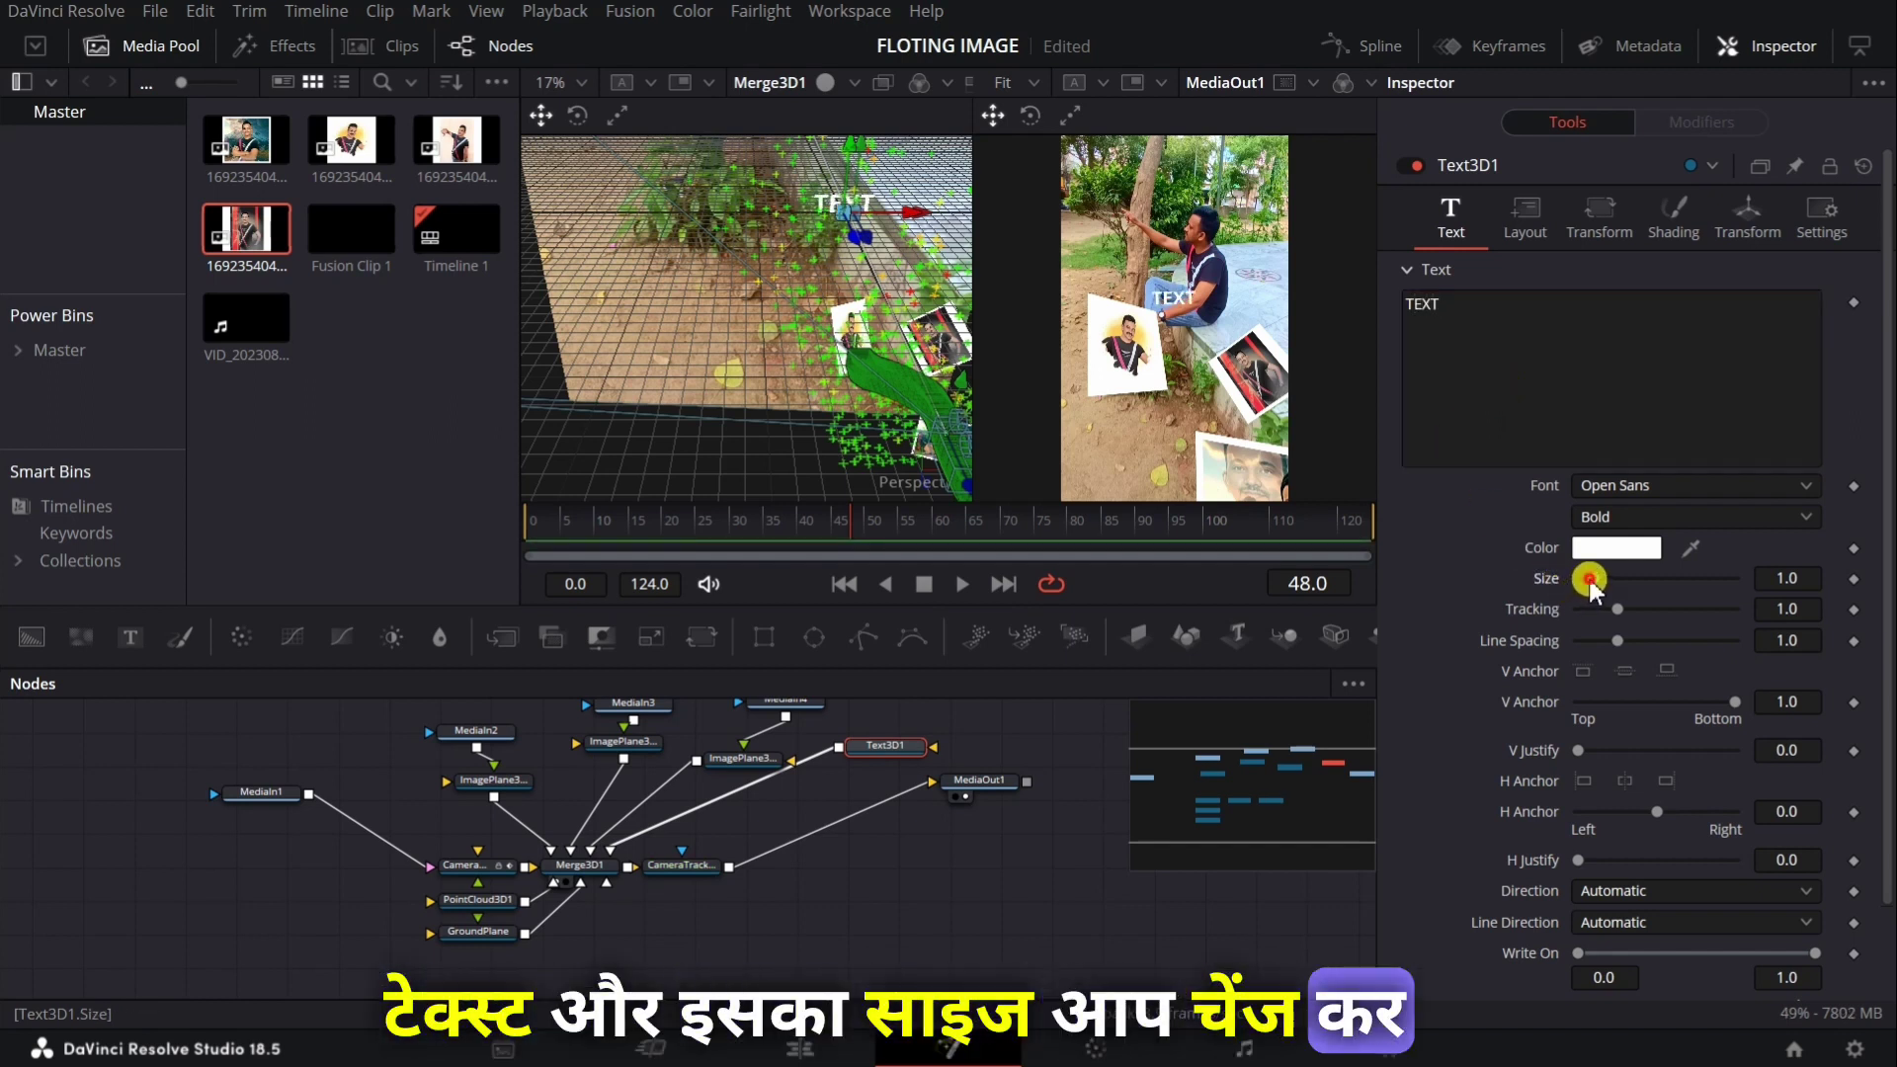
left_click_drag(1589, 579, 1646, 581)
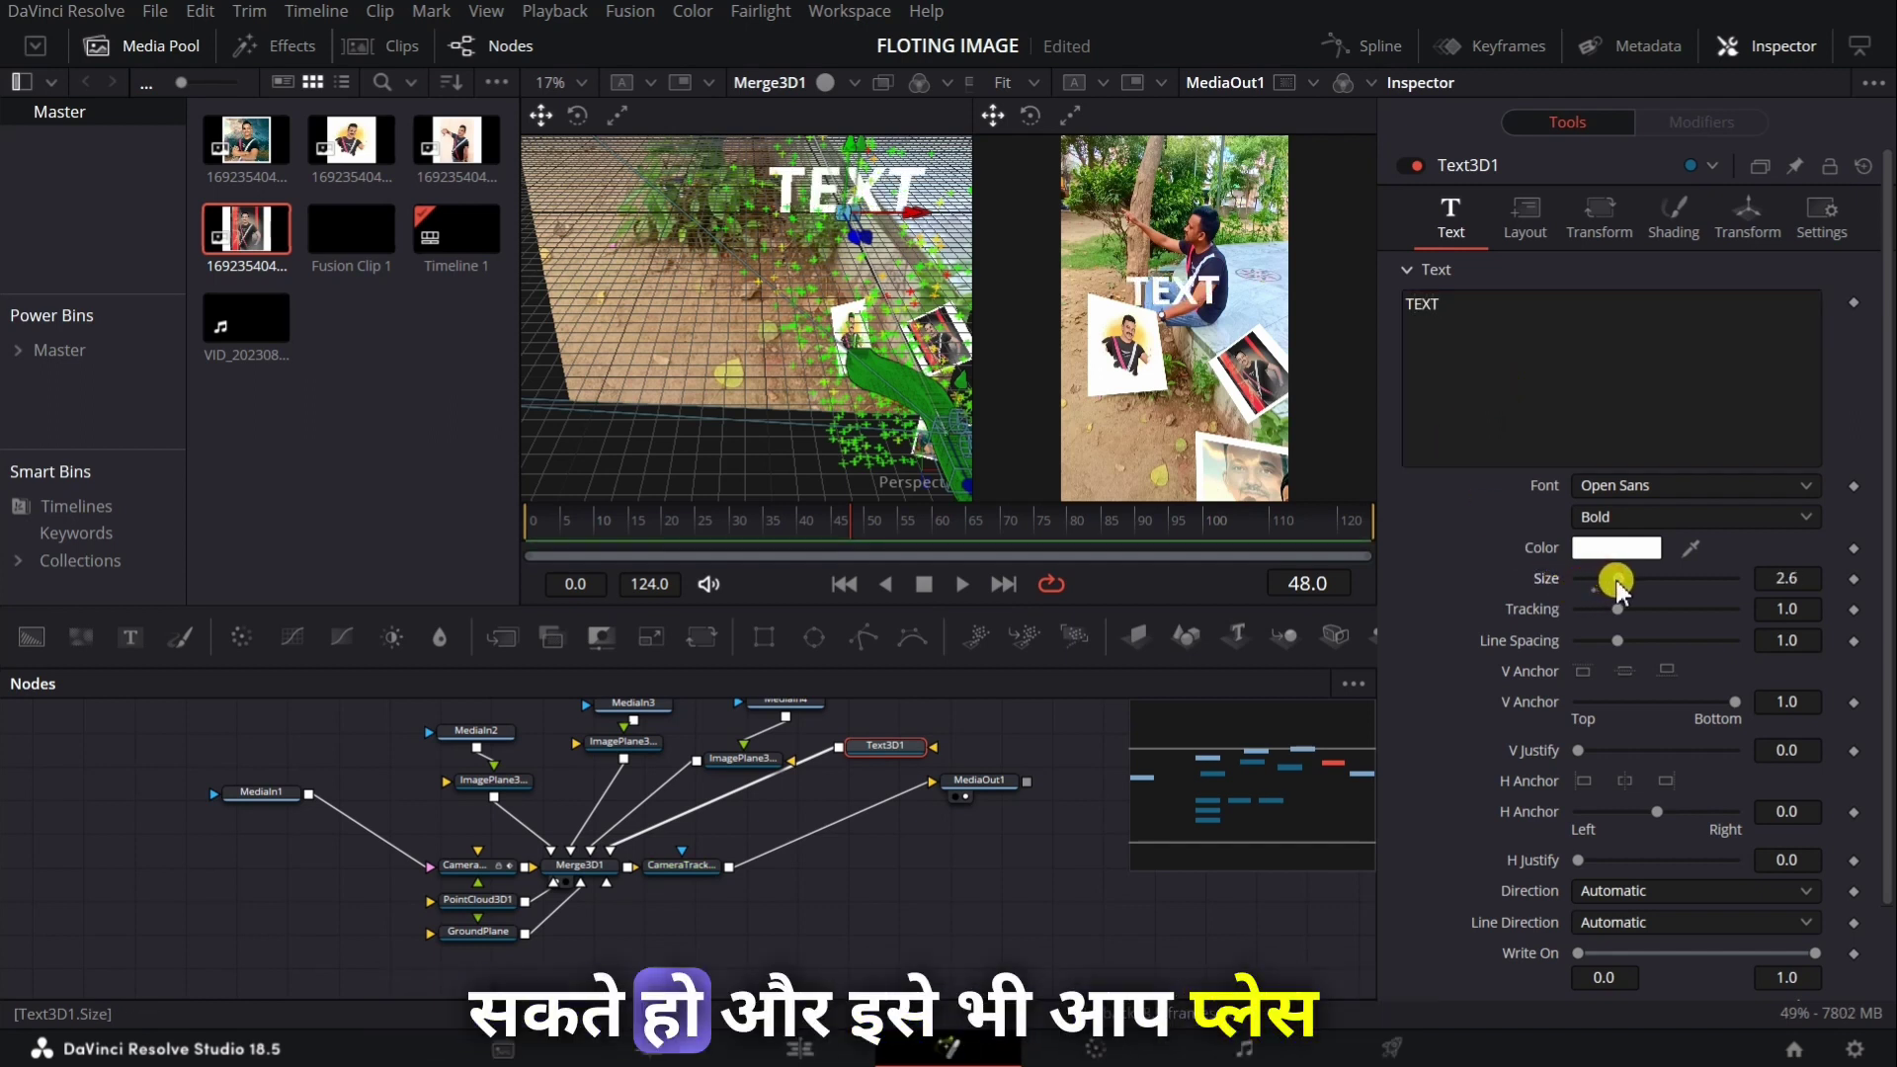